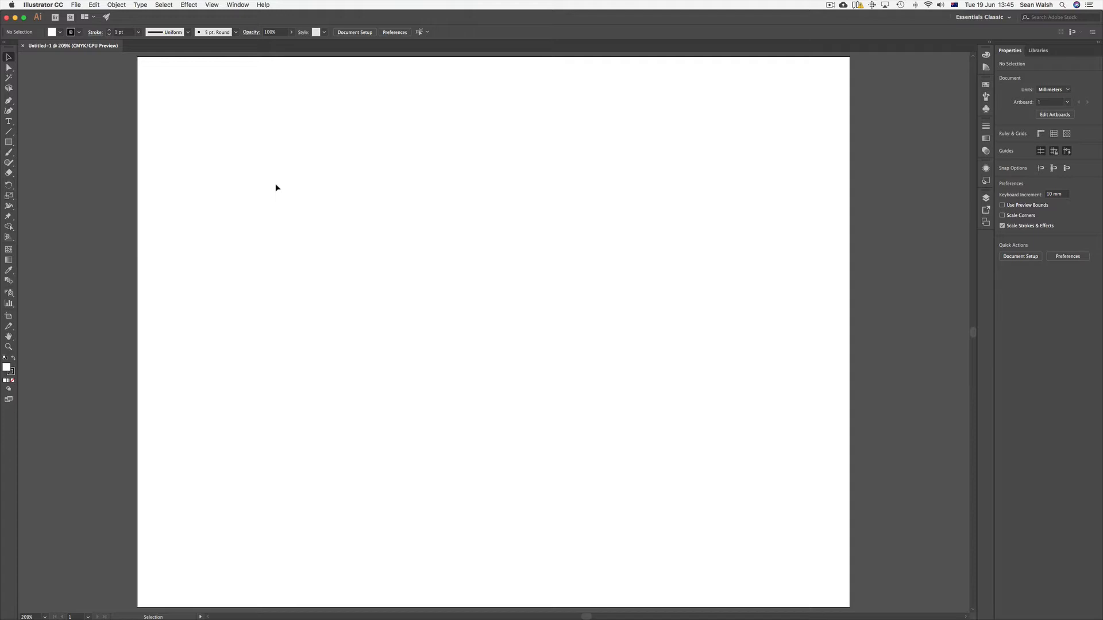
Step: Save the document as AI Fundamentals 2 in Adobe Illustrator (ai) format in the AI Recap Video Working Files folder
{"action": "left_click", "coordinate": [107, 6]}
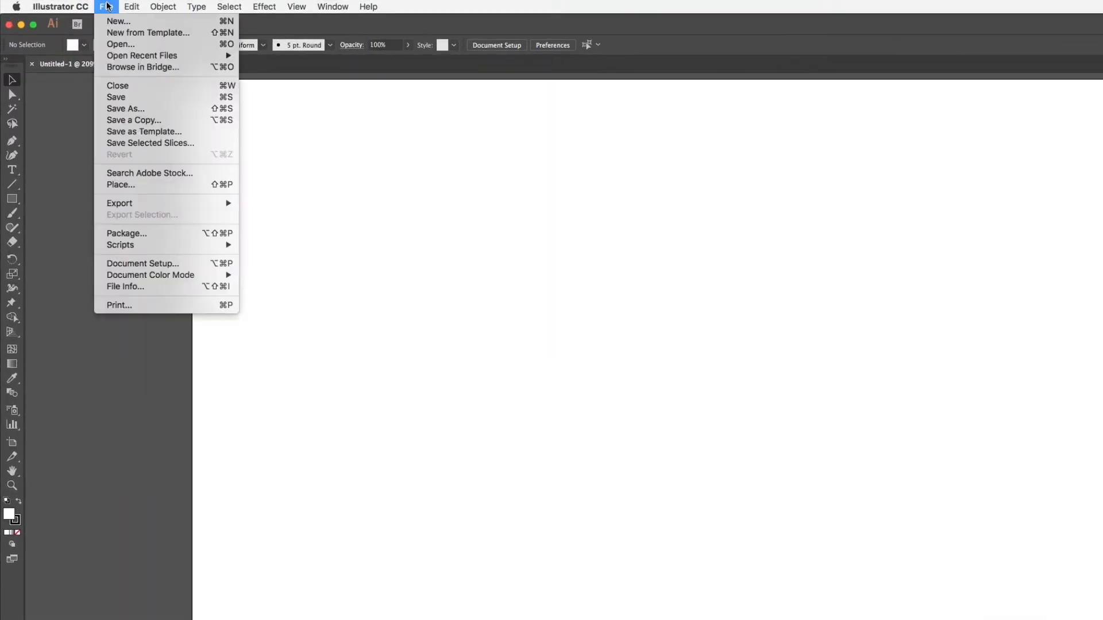
{"action": "left_click", "coordinate": [131, 112]}
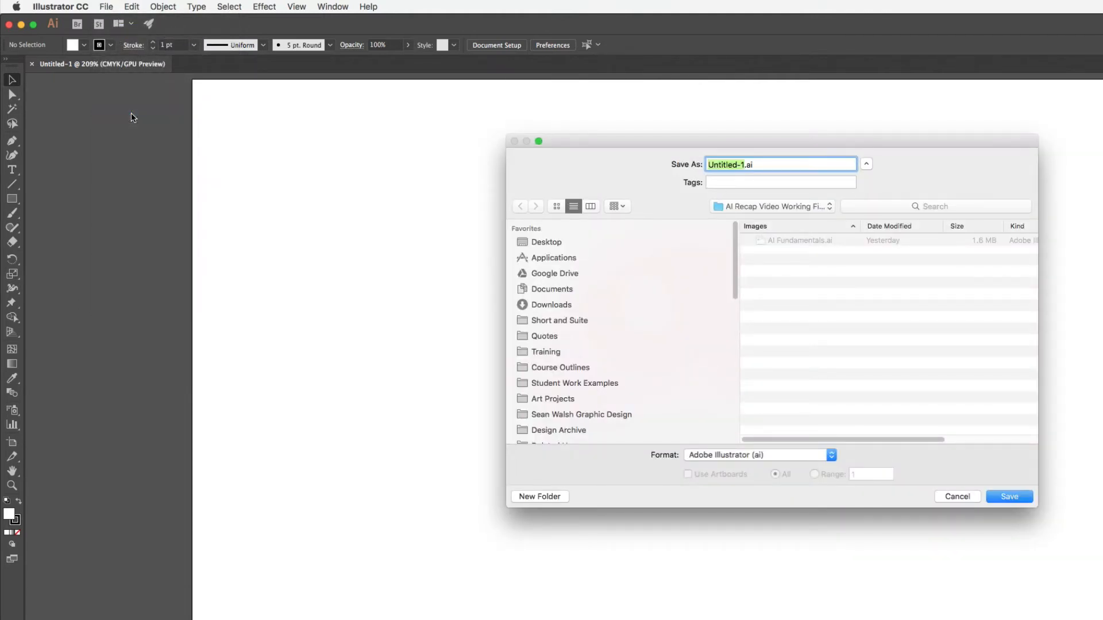
{"action": "type", "text": "AI Fundamentals 2"}
{"action": "left_click", "coordinate": [770, 206]}
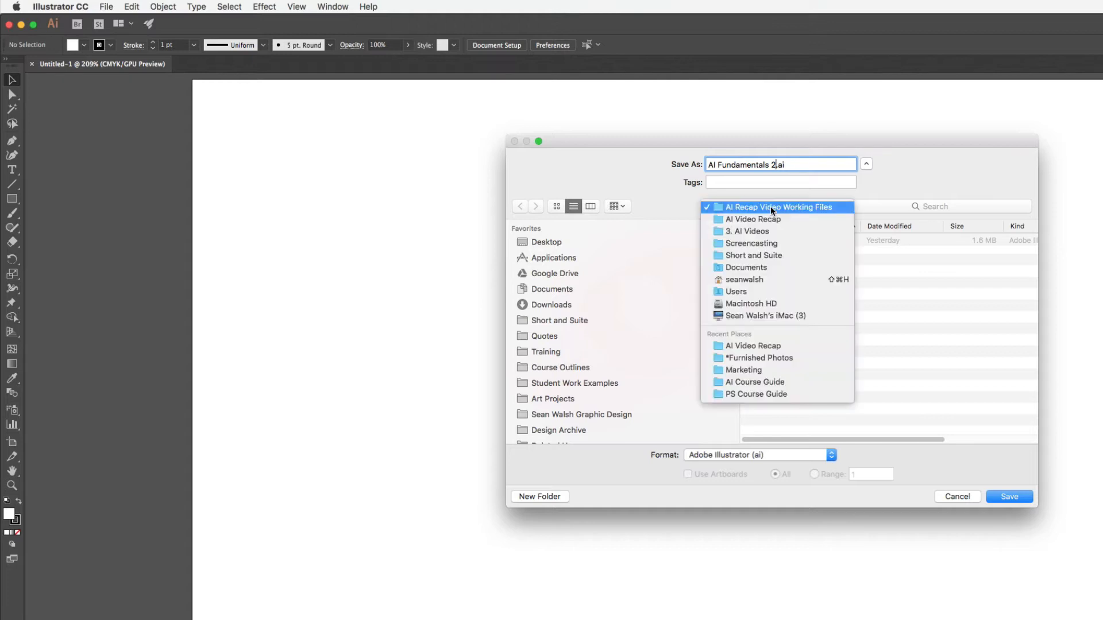
{"action": "left_click", "coordinate": [770, 205]}
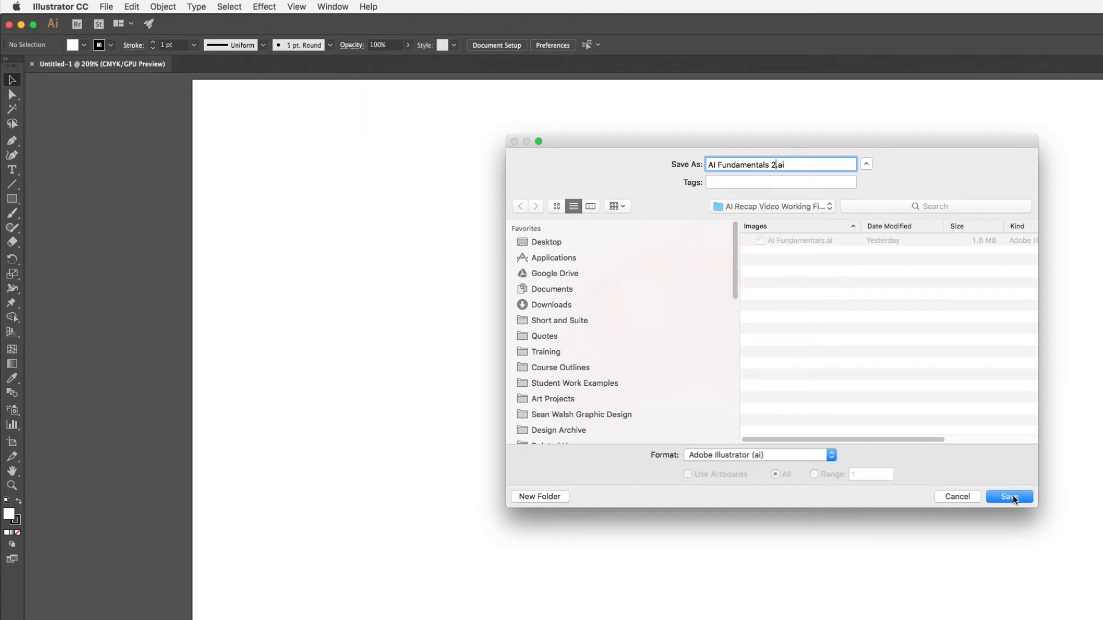
{"action": "left_click", "coordinate": [815, 455]}
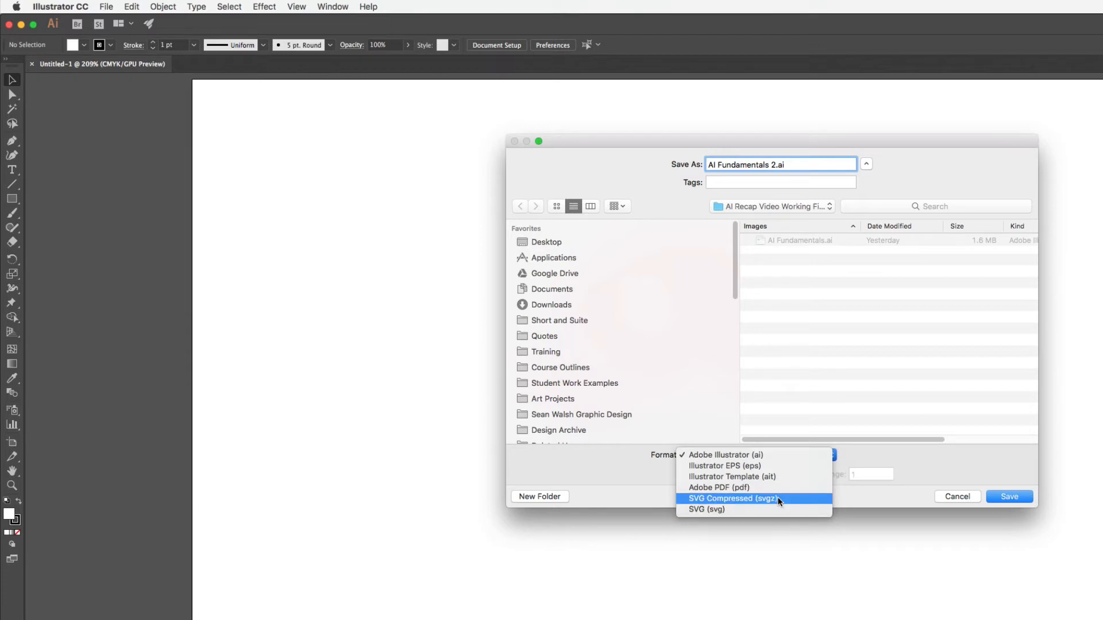
{"action": "left_click", "coordinate": [870, 457]}
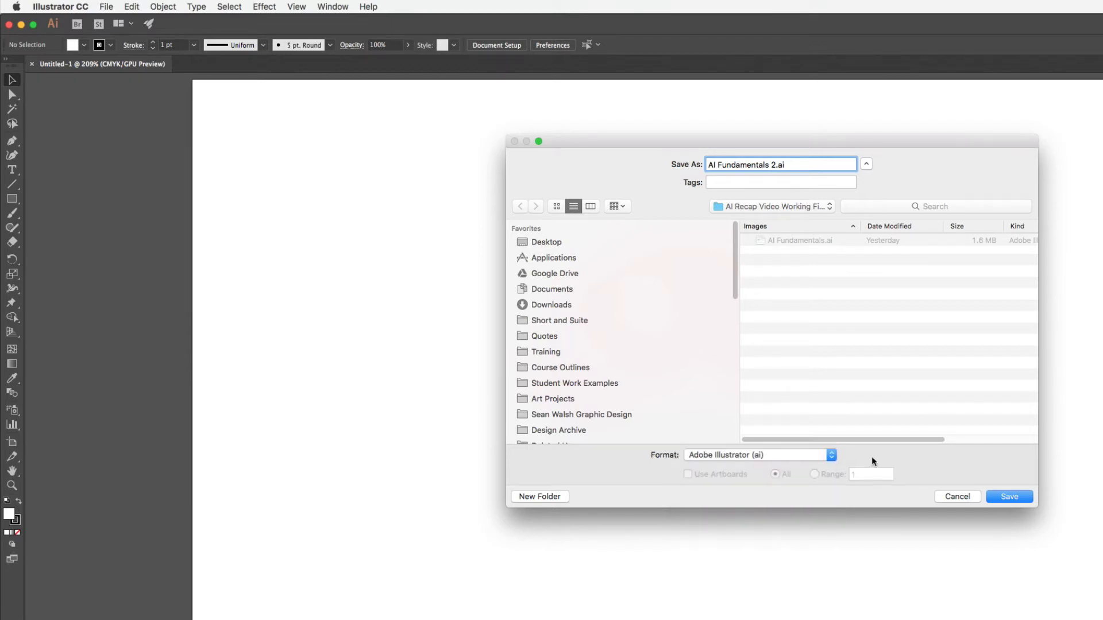
{"action": "left_click", "coordinate": [1011, 497]}
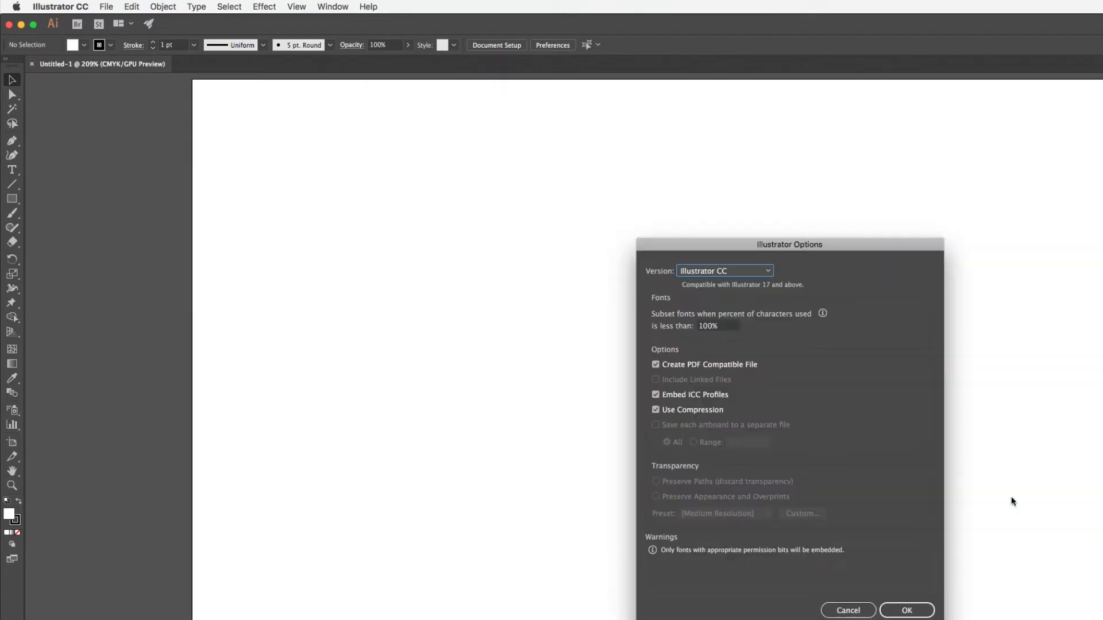
Step: Accept the Illustrator save options with the version kept at Illustrator CC
{"action": "left_click", "coordinate": [769, 273]}
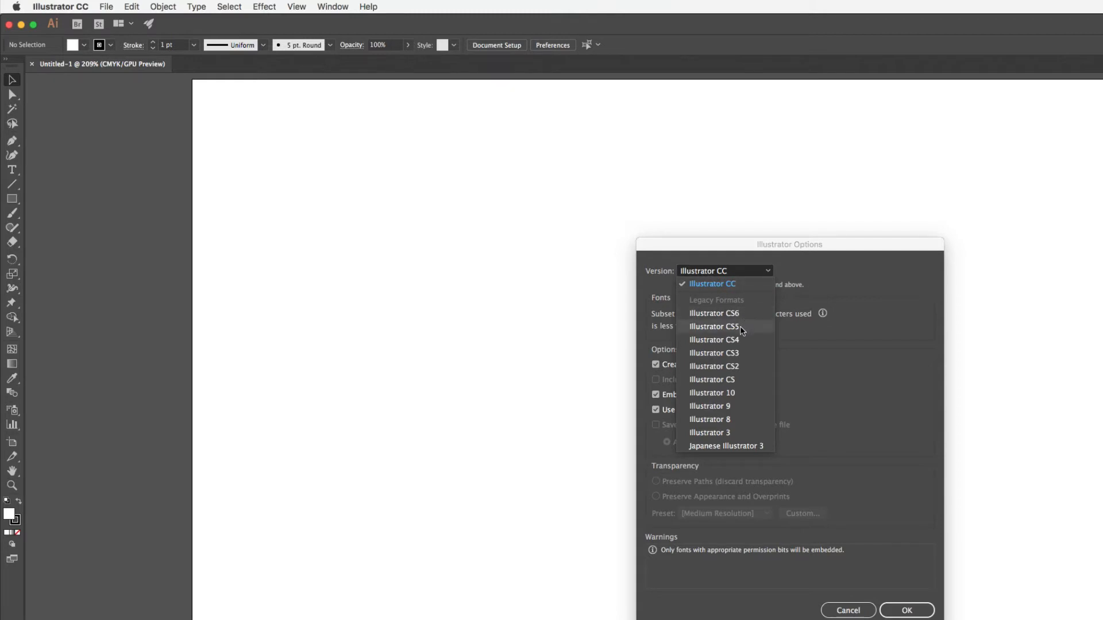
{"action": "left_click", "coordinate": [827, 283]}
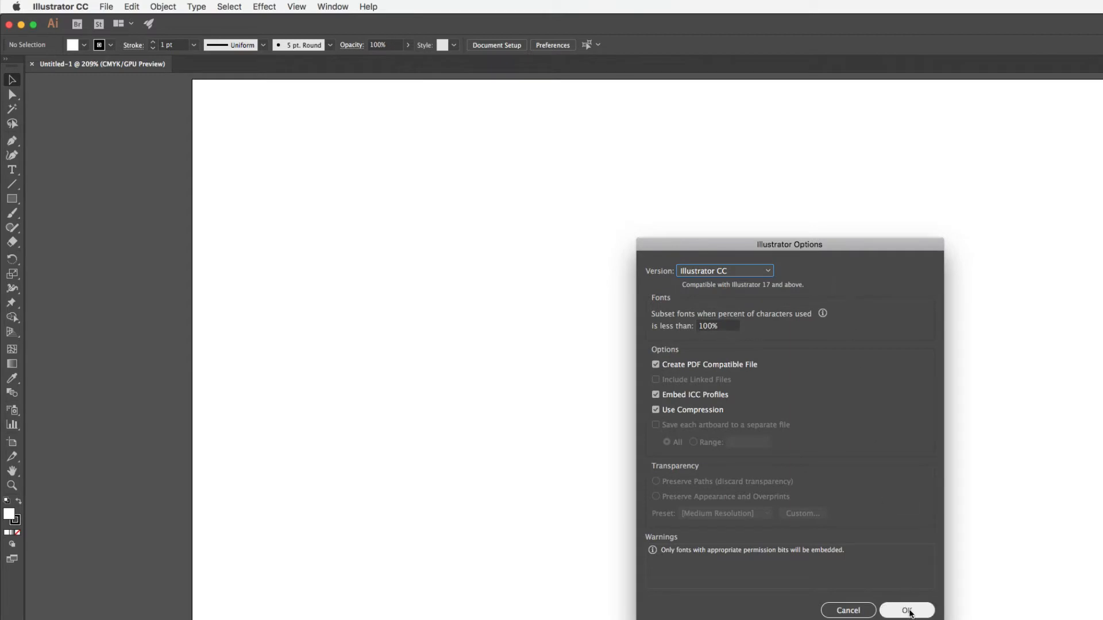
{"action": "left_click", "coordinate": [909, 611]}
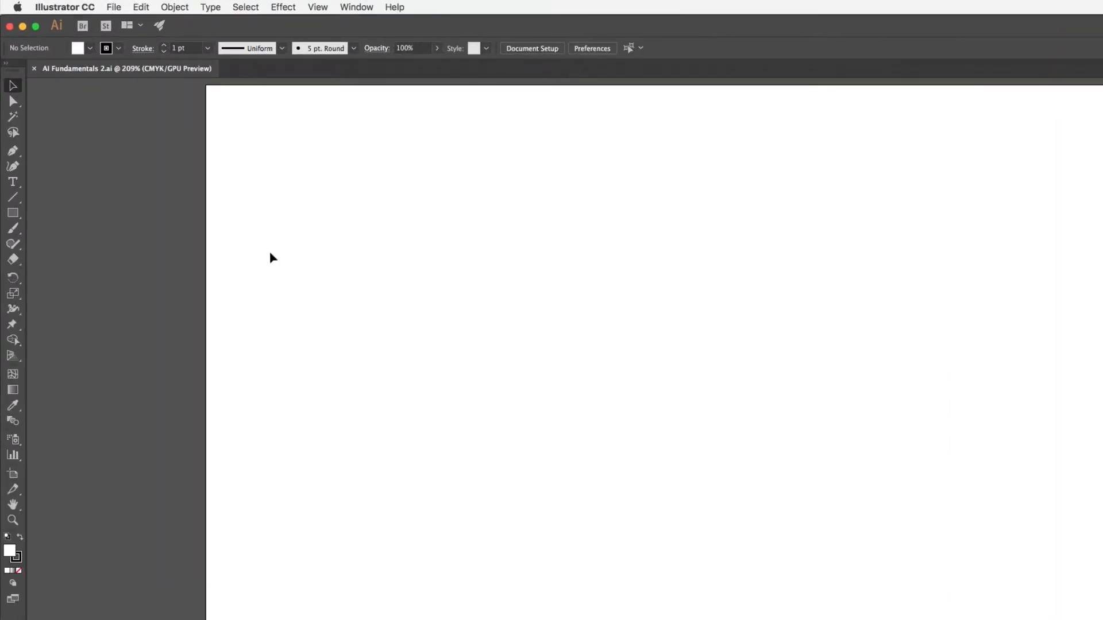
Step: Float the Tools panel beside the artboard with the Rectangle tool active, and switch it to two columns and back to one
{"action": "left_click_drag", "start_coordinate": [14, 75], "coordinate": [165, 109]}
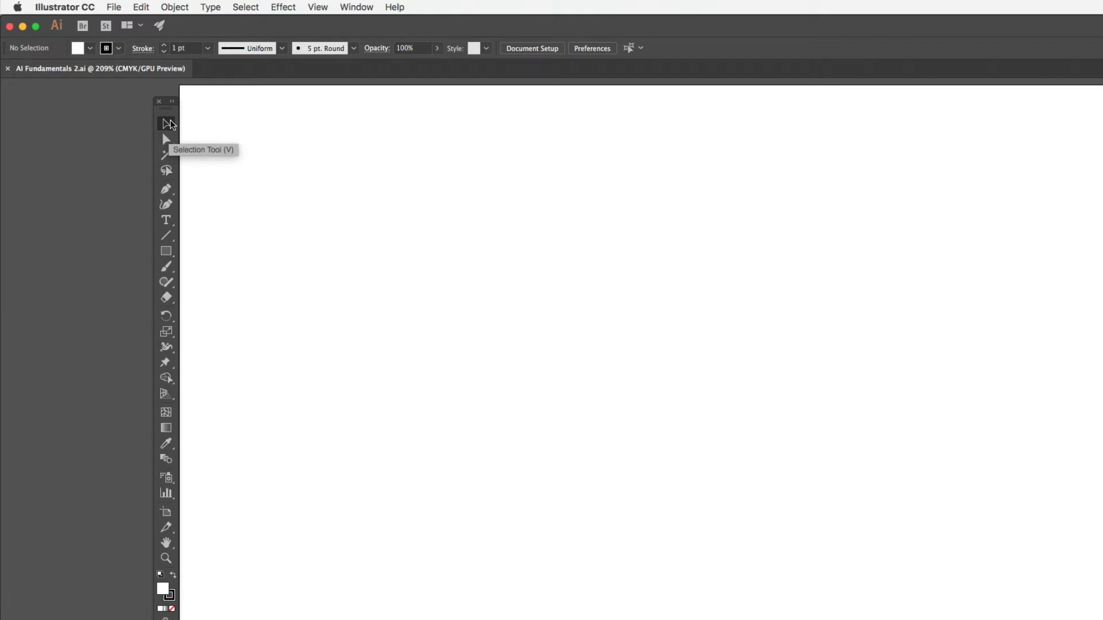
{"action": "left_click", "coordinate": [171, 252]}
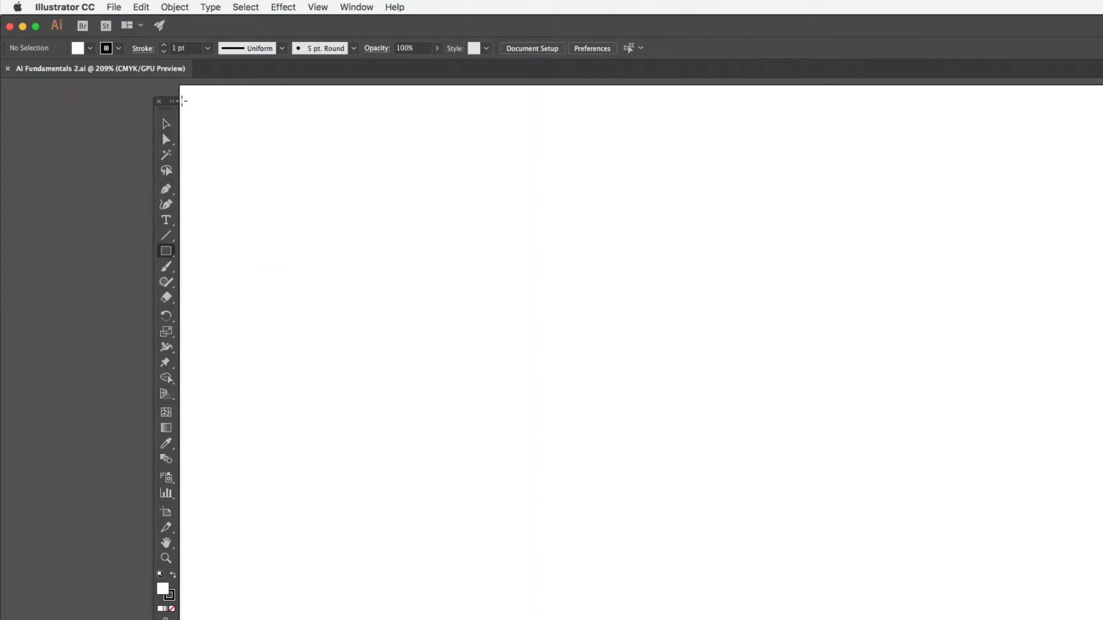
{"action": "left_click", "coordinate": [173, 102]}
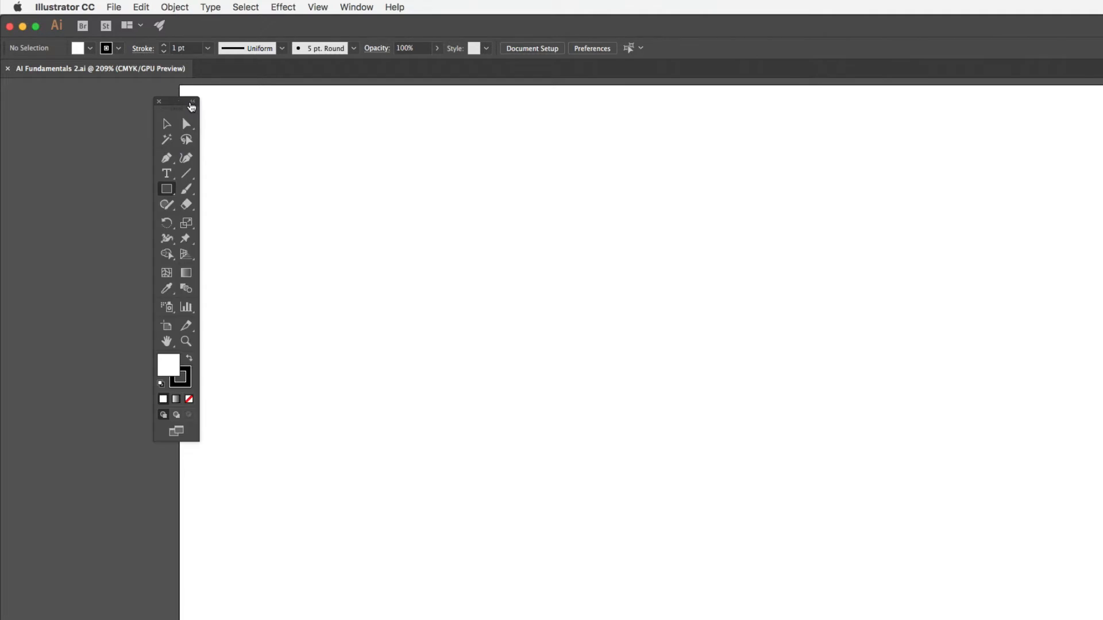
{"action": "left_click", "coordinate": [193, 104]}
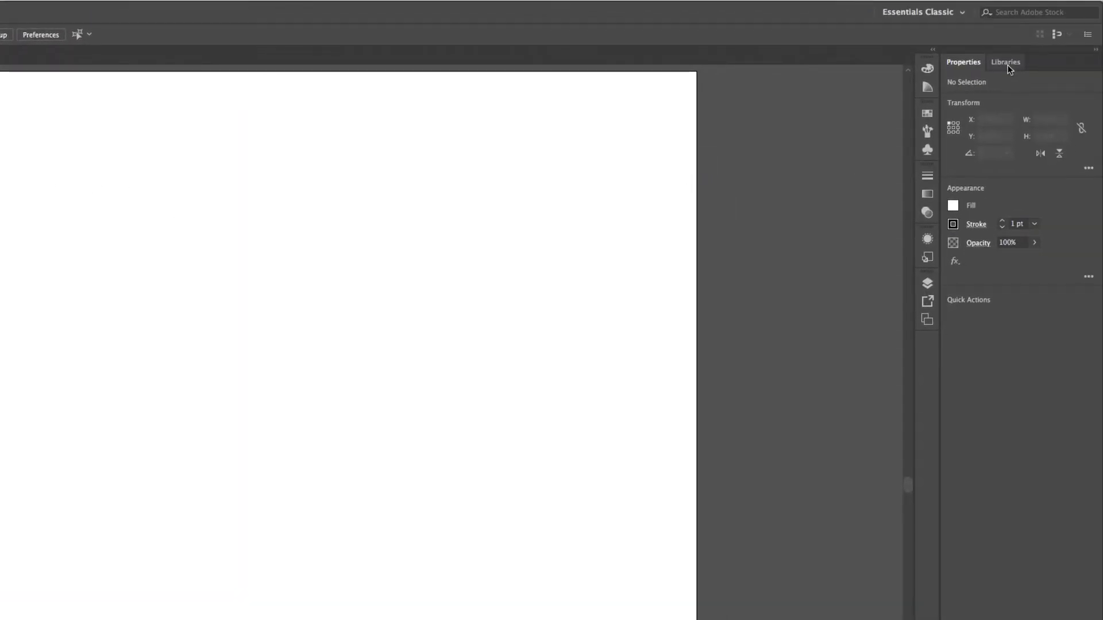
Step: Look through the Libraries, Properties, Color, Color Guide and Swatches panels and the full list of available panels
{"action": "left_click", "coordinate": [1008, 64]}
{"action": "left_click", "coordinate": [966, 64]}
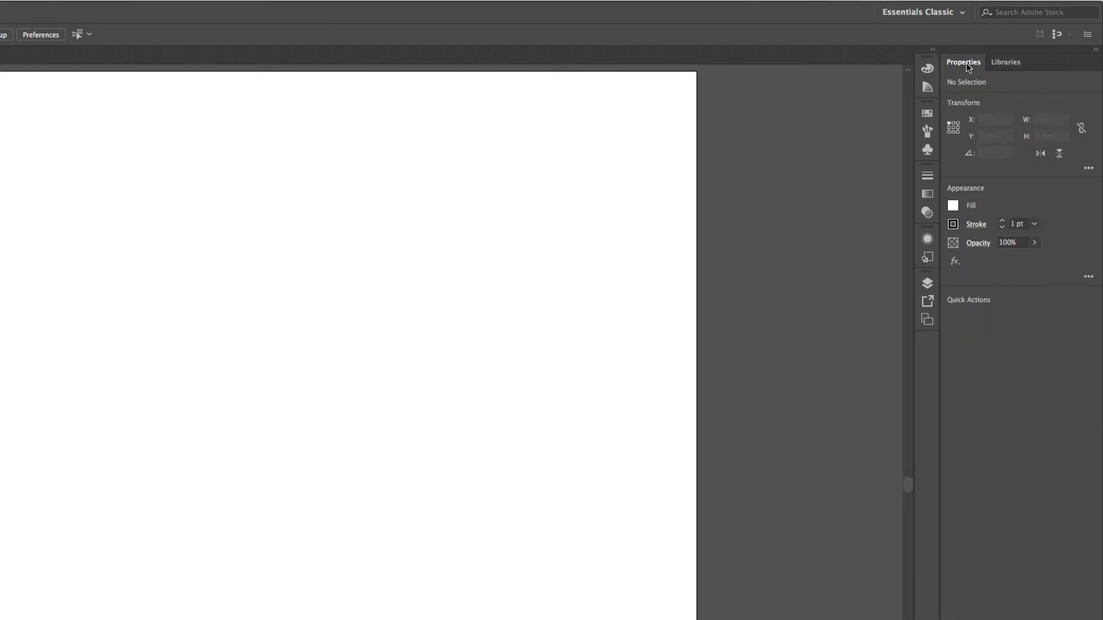
{"action": "left_click", "coordinate": [927, 70]}
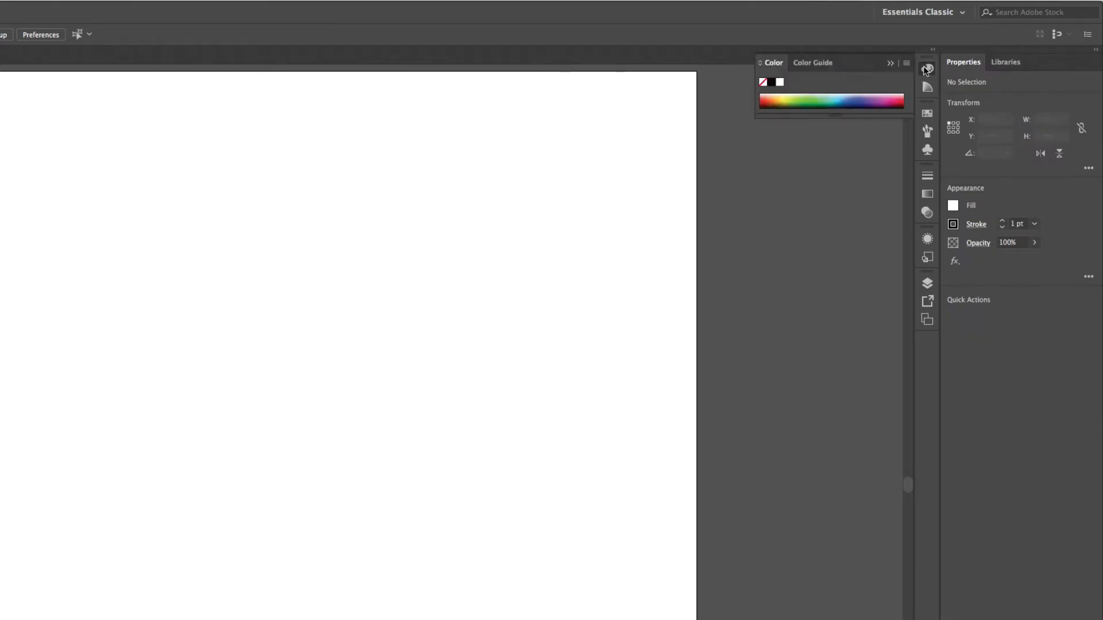
{"action": "left_click", "coordinate": [928, 88]}
{"action": "left_click", "coordinate": [928, 114]}
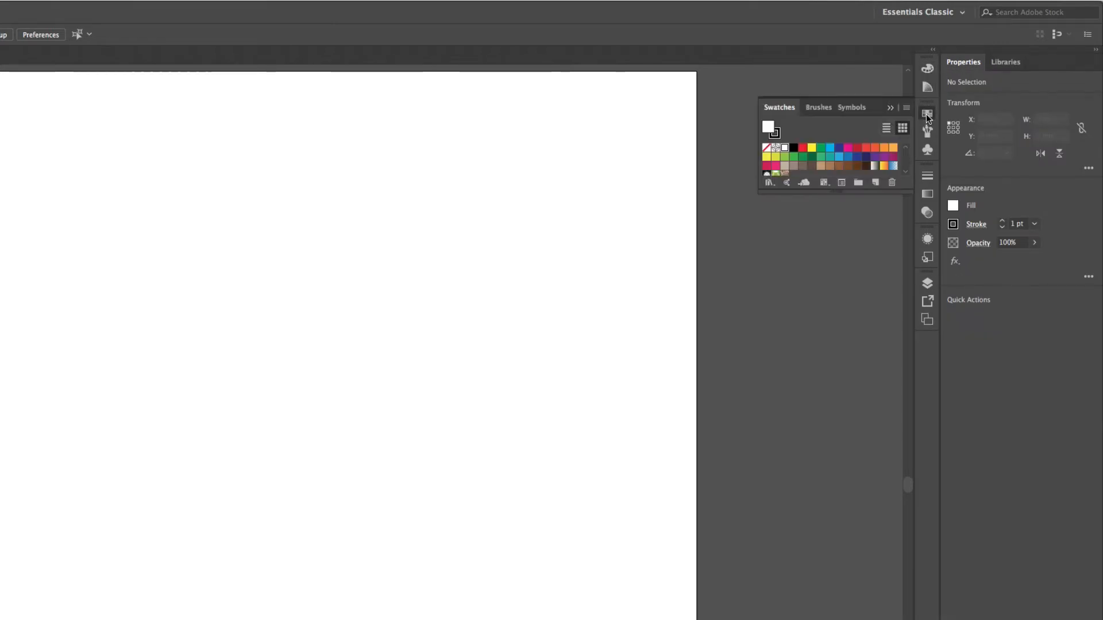
{"action": "left_click", "coordinate": [890, 107]}
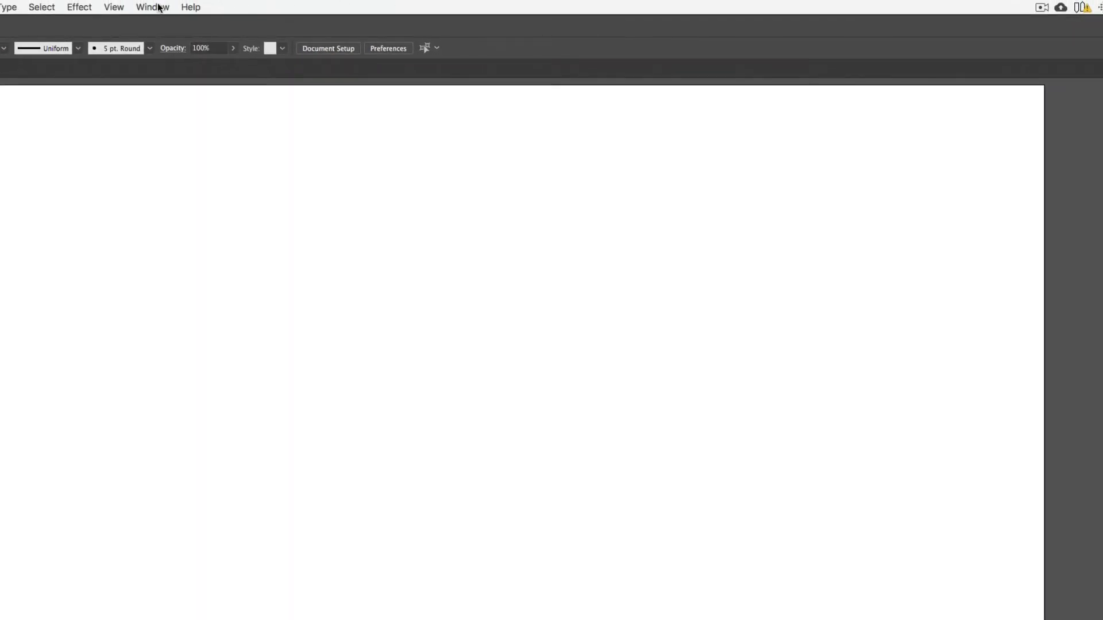
{"action": "left_click", "coordinate": [152, 7]}
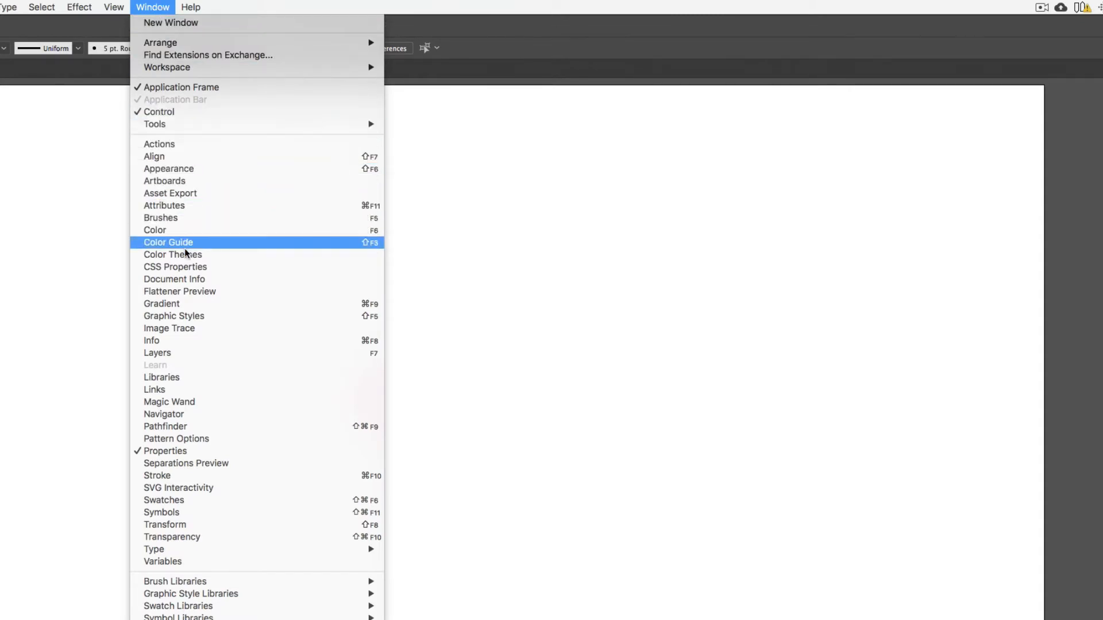
{"action": "left_click", "coordinate": [157, 7]}
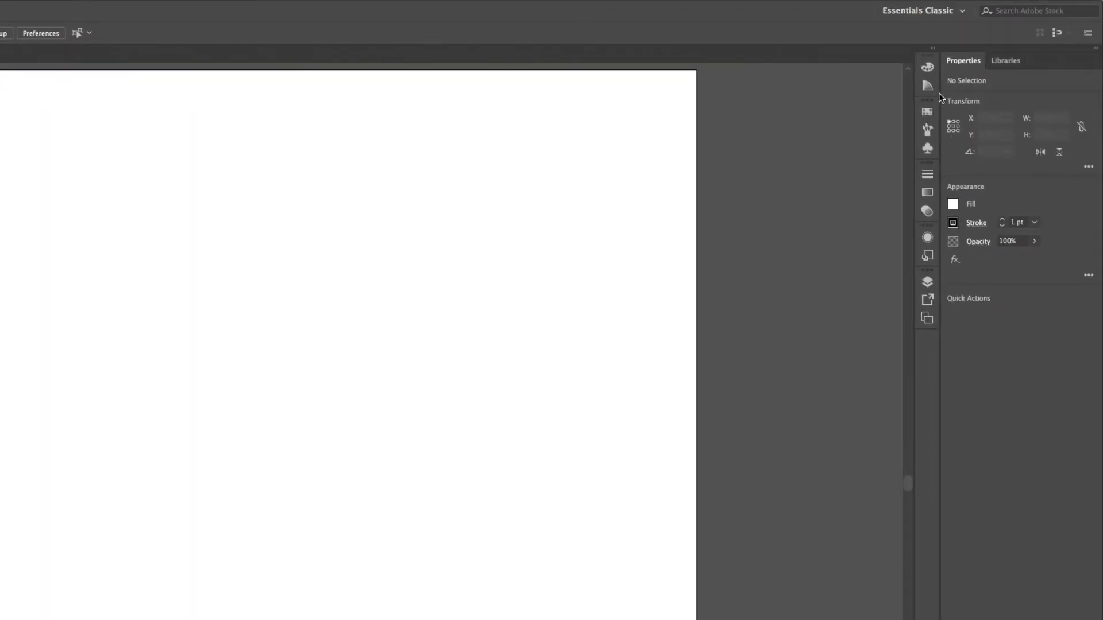
Step: Switch to the Typography workspace and view its OpenType, Paragraph and Character panels
{"action": "left_click", "coordinate": [964, 12]}
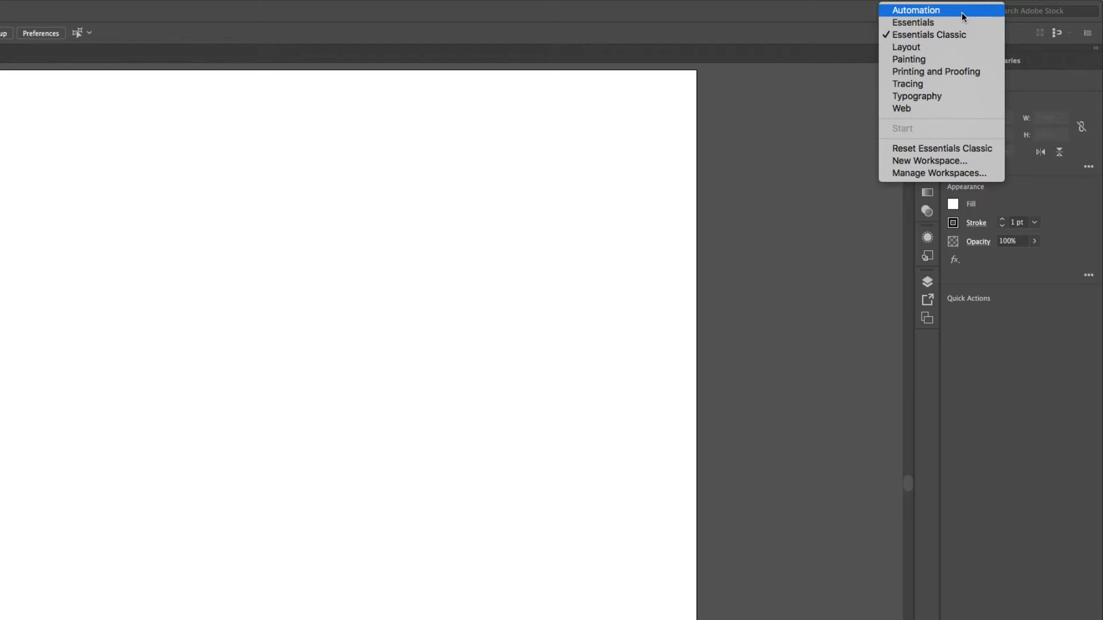
{"action": "left_click", "coordinate": [935, 99]}
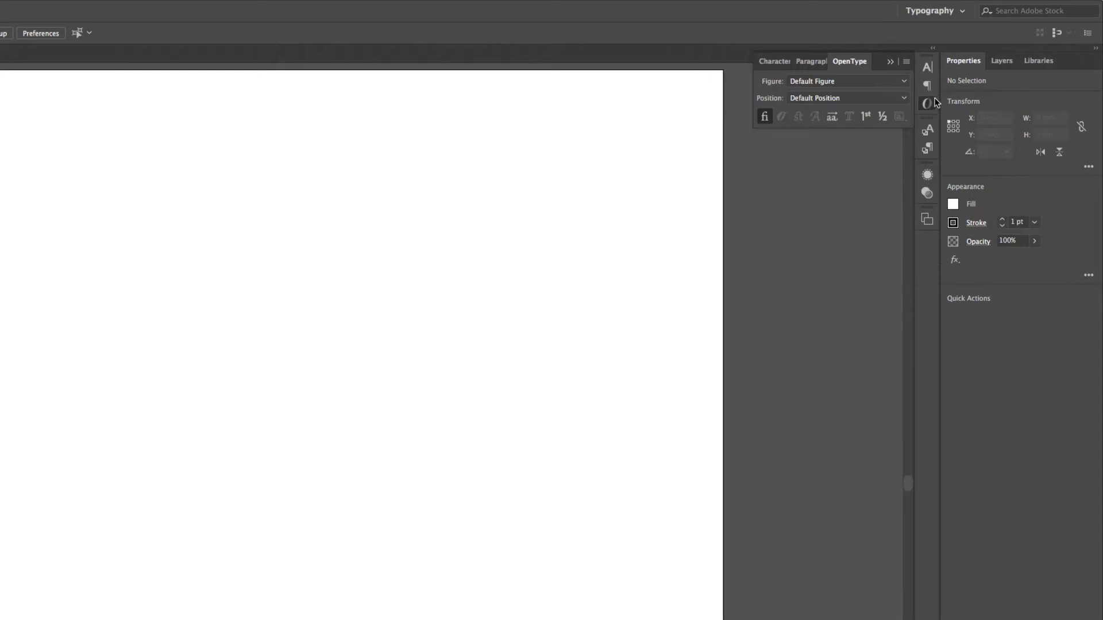
{"action": "left_click", "coordinate": [891, 64]}
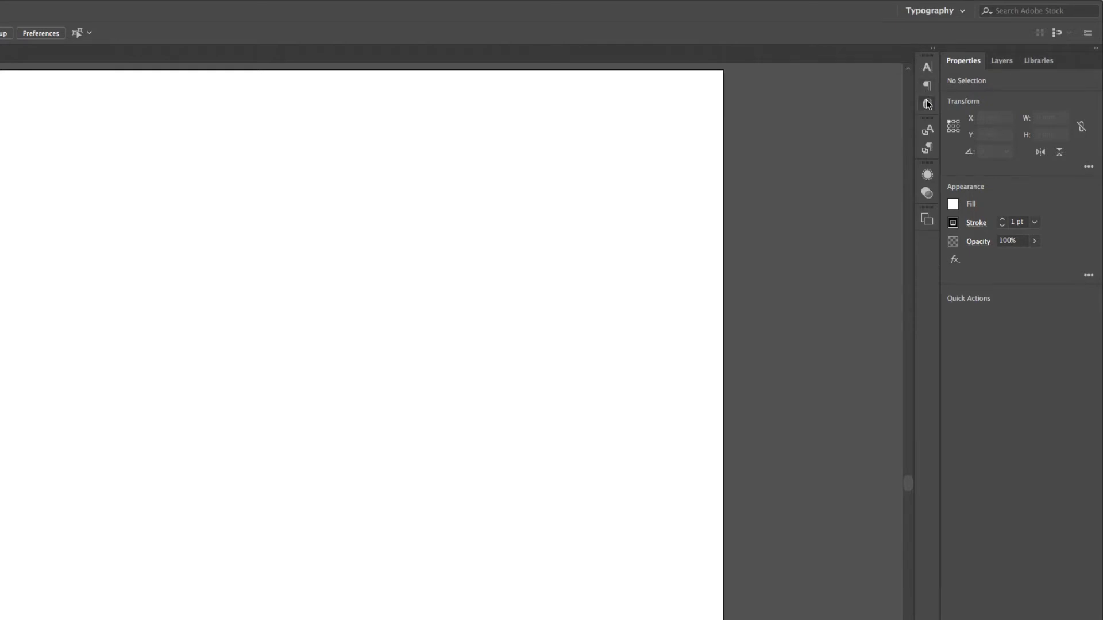
{"action": "left_click", "coordinate": [927, 103]}
{"action": "left_click", "coordinate": [927, 86]}
{"action": "left_click", "coordinate": [927, 68]}
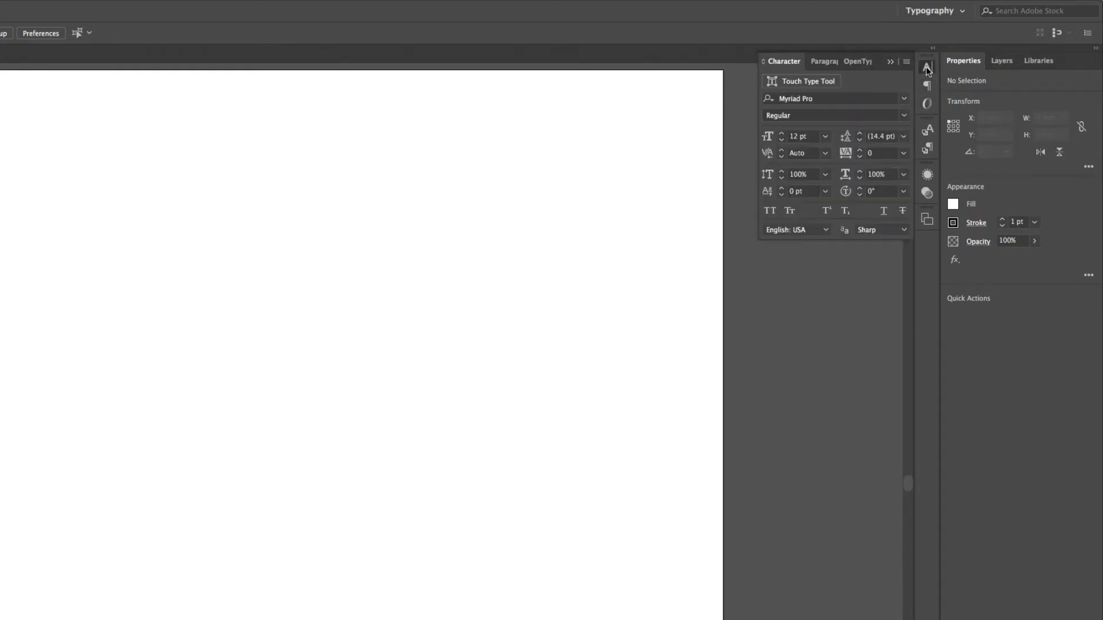
Step: Switch to the Essentials workspace and show the Control bar
{"action": "left_click", "coordinate": [962, 12]}
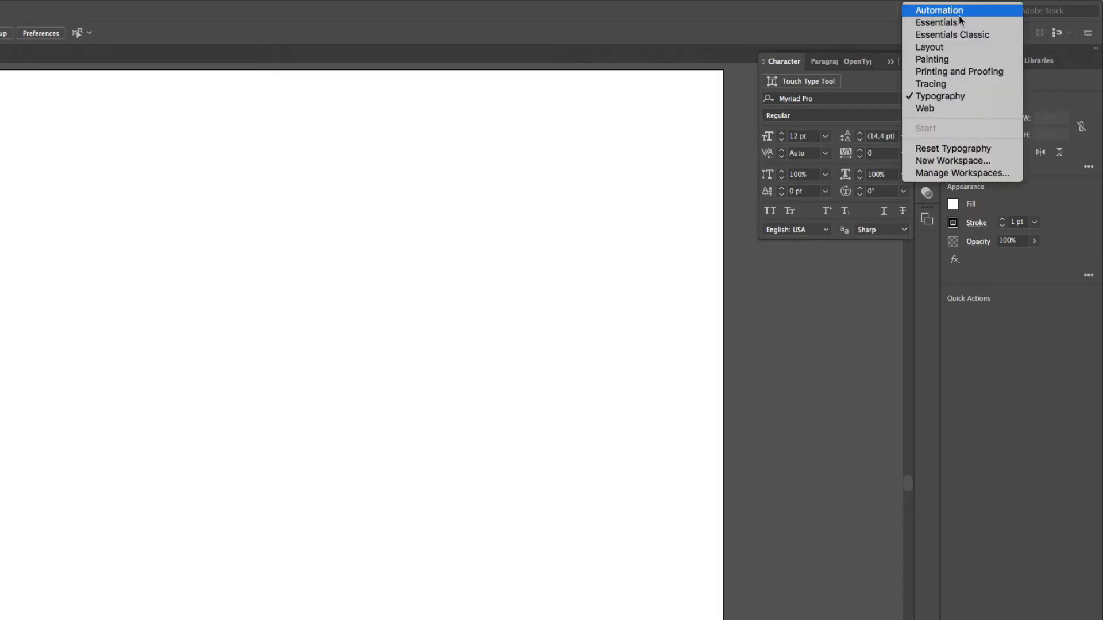
{"action": "left_click", "coordinate": [958, 22]}
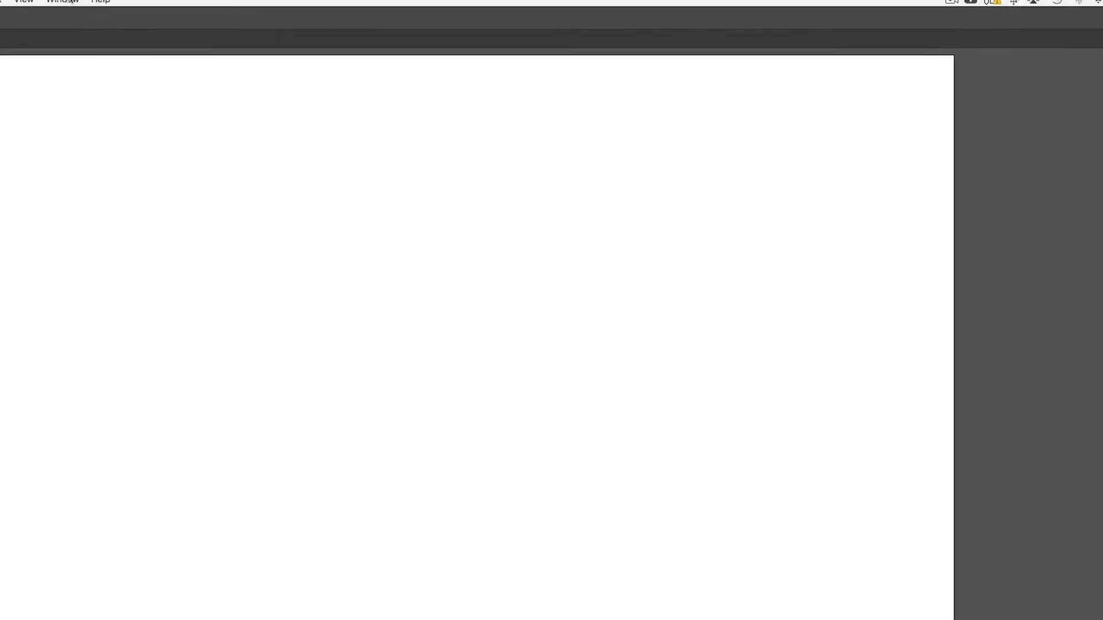
{"action": "left_click", "coordinate": [355, 7]}
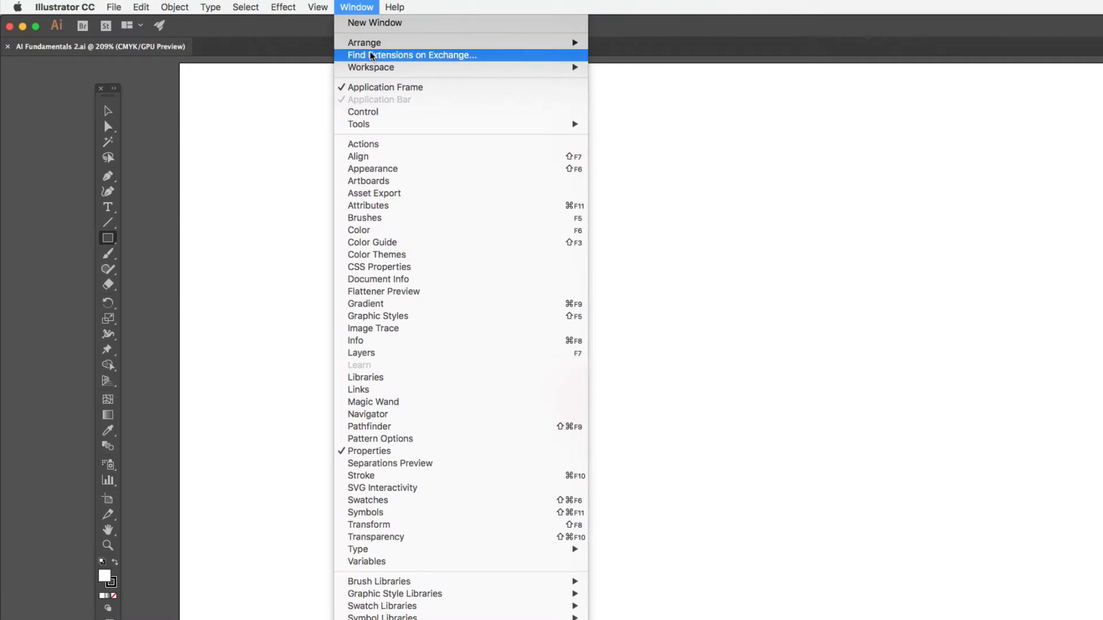
{"action": "left_click", "coordinate": [366, 112]}
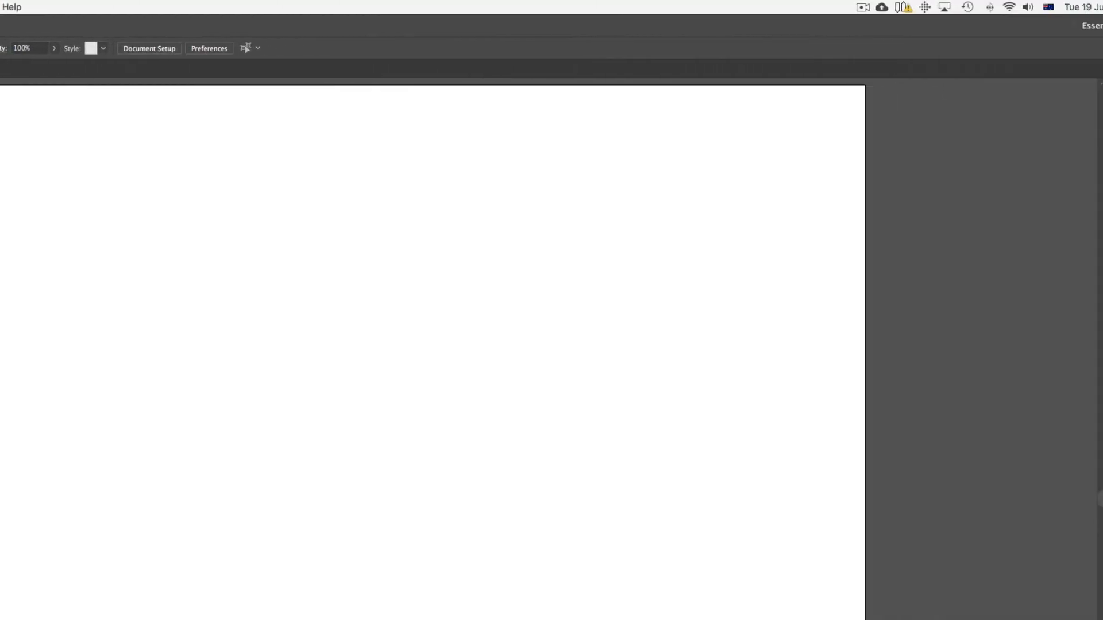
Step: Switch back to the Essentials Classic workspace and preview its Swatches and Brushes panels, leaving them collapsed
{"action": "left_click", "coordinate": [954, 26]}
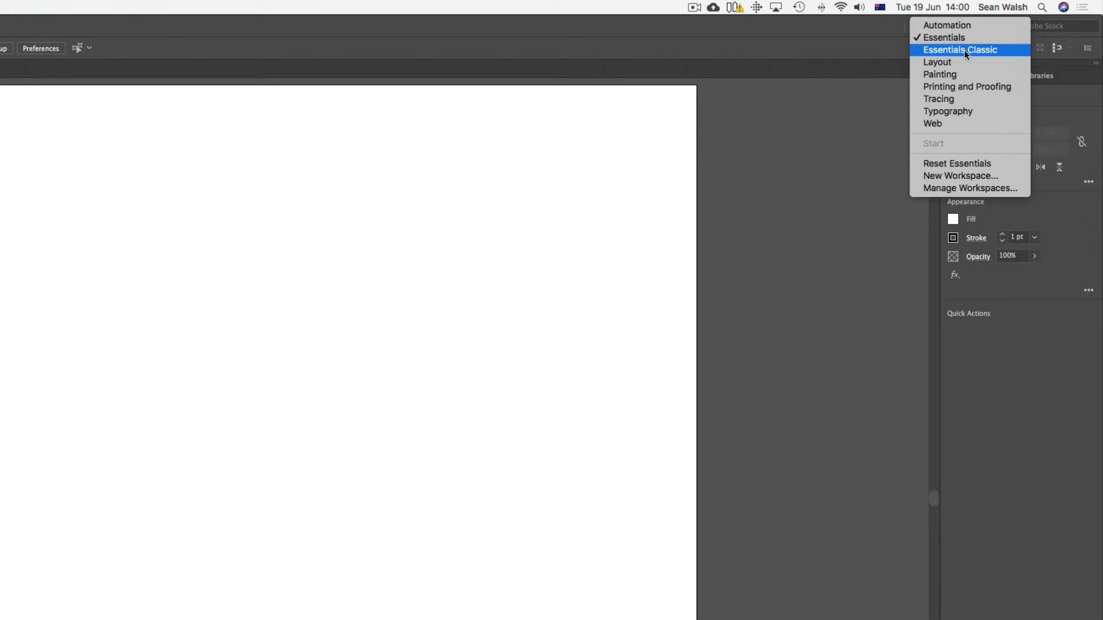
{"action": "left_click", "coordinate": [980, 50]}
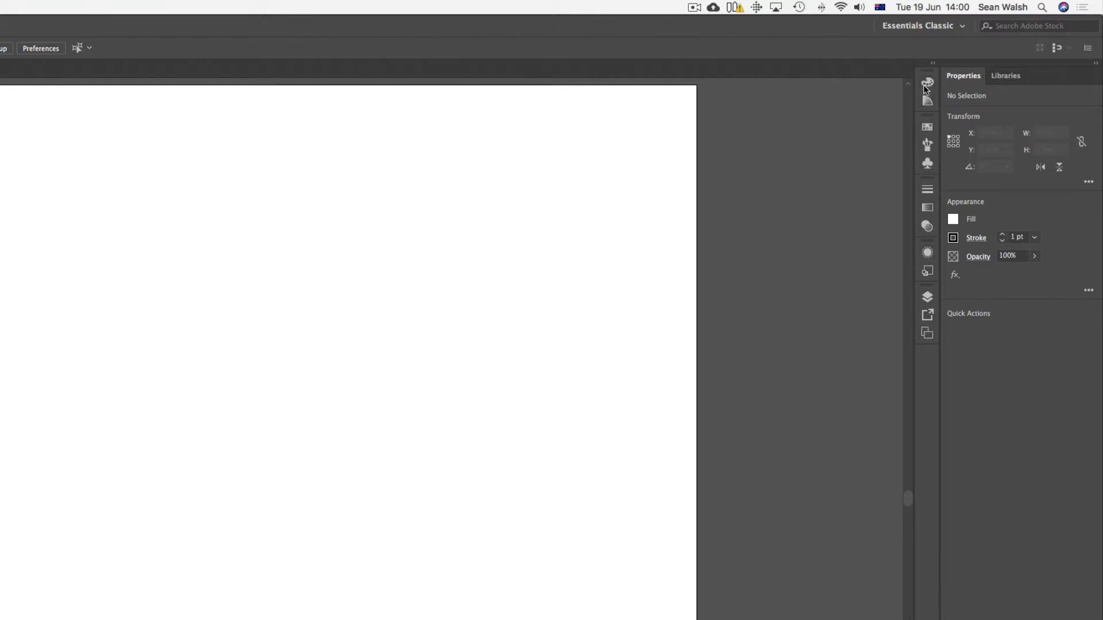
{"action": "left_click", "coordinate": [926, 128]}
{"action": "left_click", "coordinate": [930, 147]}
{"action": "left_click", "coordinate": [930, 125]}
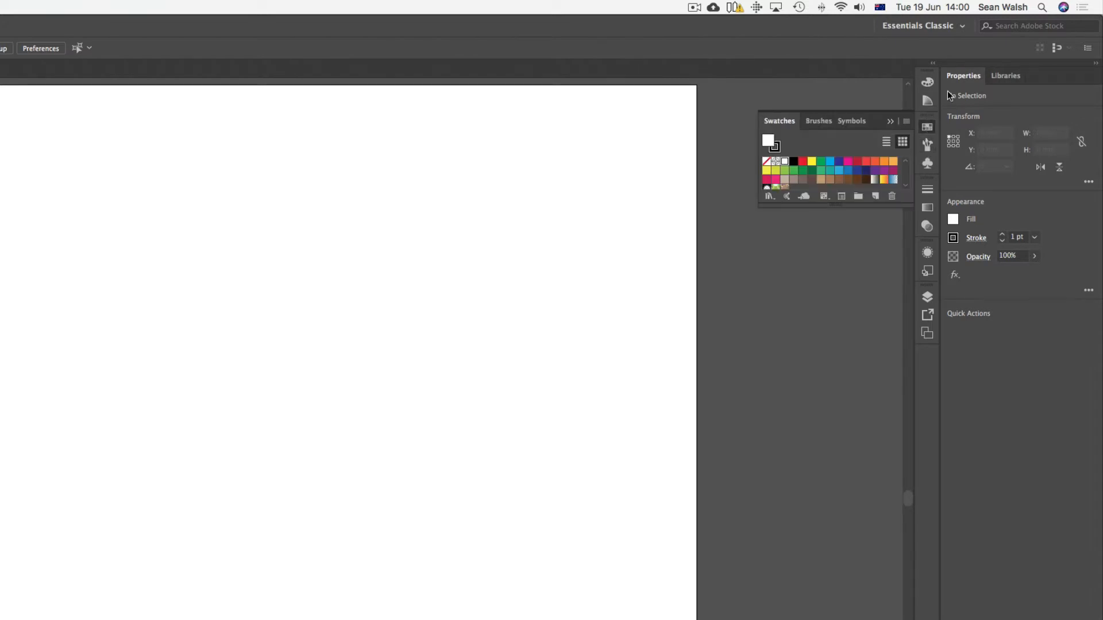
{"action": "left_click", "coordinate": [888, 122]}
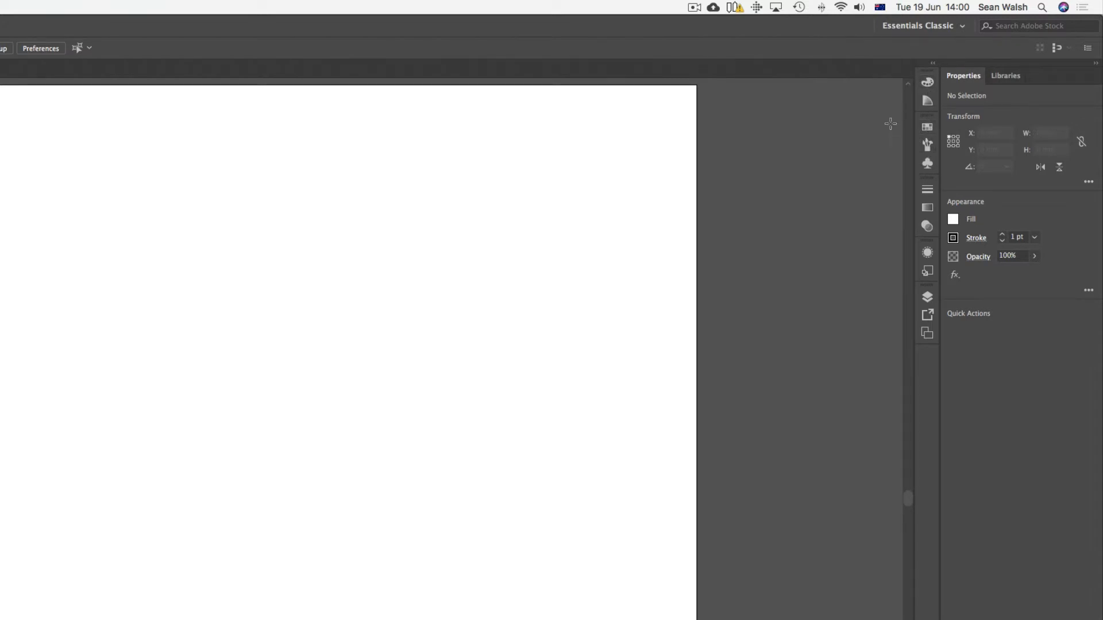
Step: Detach the Swatches and Symbols panels from their group, floating Symbols below Swatches near the artboard's upper right corner
{"action": "left_click", "coordinate": [928, 127]}
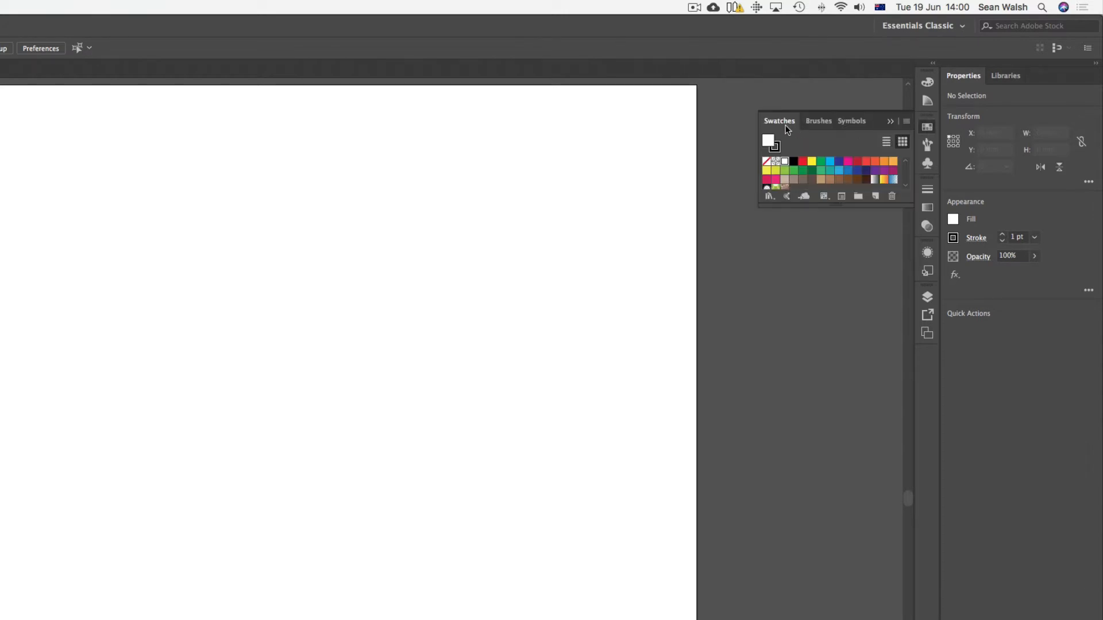
{"action": "left_click_drag", "start_coordinate": [785, 124], "coordinate": [656, 102]}
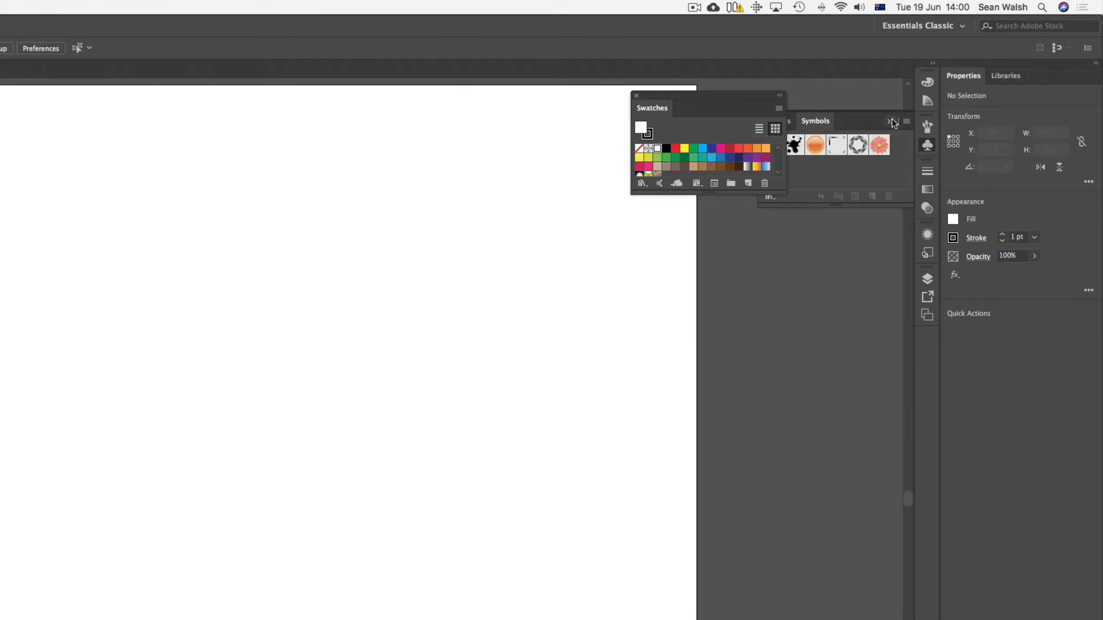
{"action": "left_click_drag", "start_coordinate": [816, 121], "coordinate": [752, 256]}
{"action": "left_click_drag", "start_coordinate": [647, 233], "coordinate": [647, 234]}
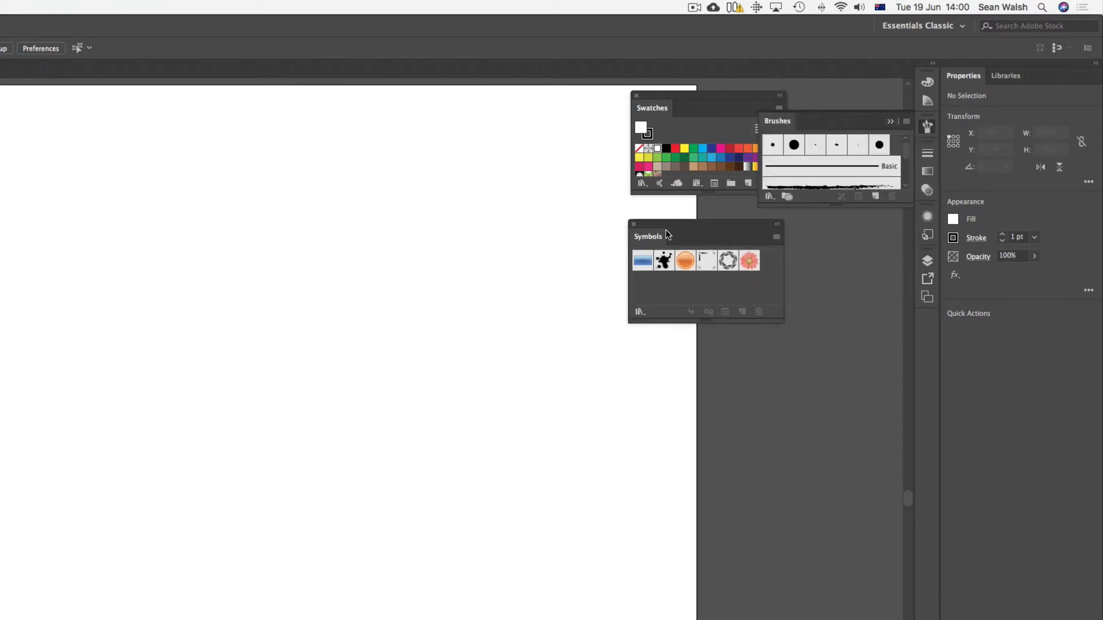
Step: Reset the Essentials Classic workspace to its default panel layout
{"action": "left_click", "coordinate": [965, 27]}
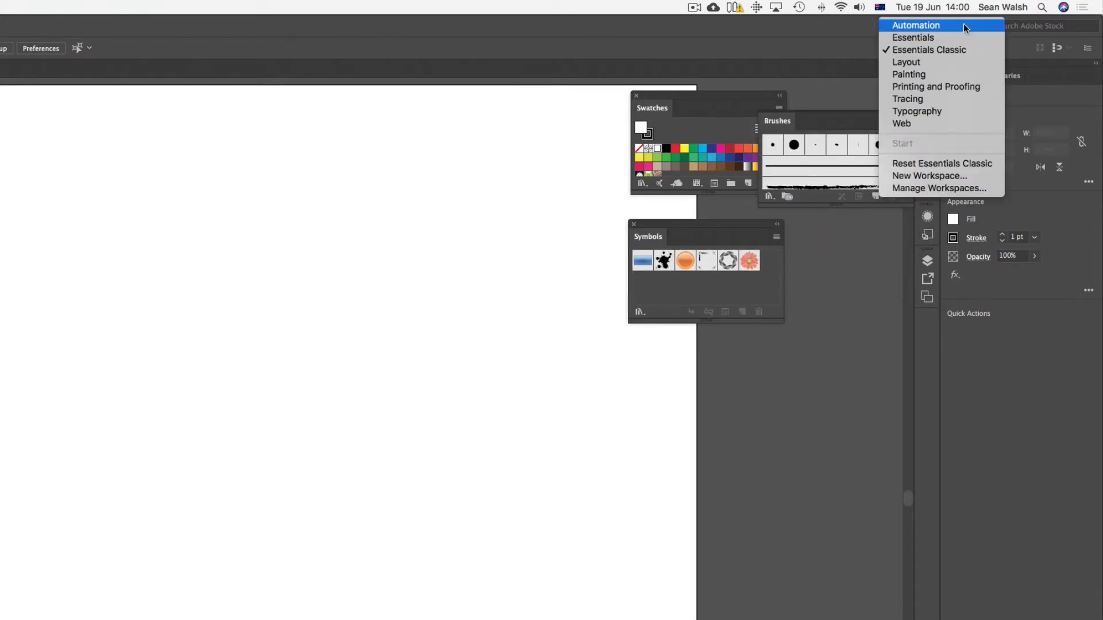
{"action": "left_click", "coordinate": [940, 164]}
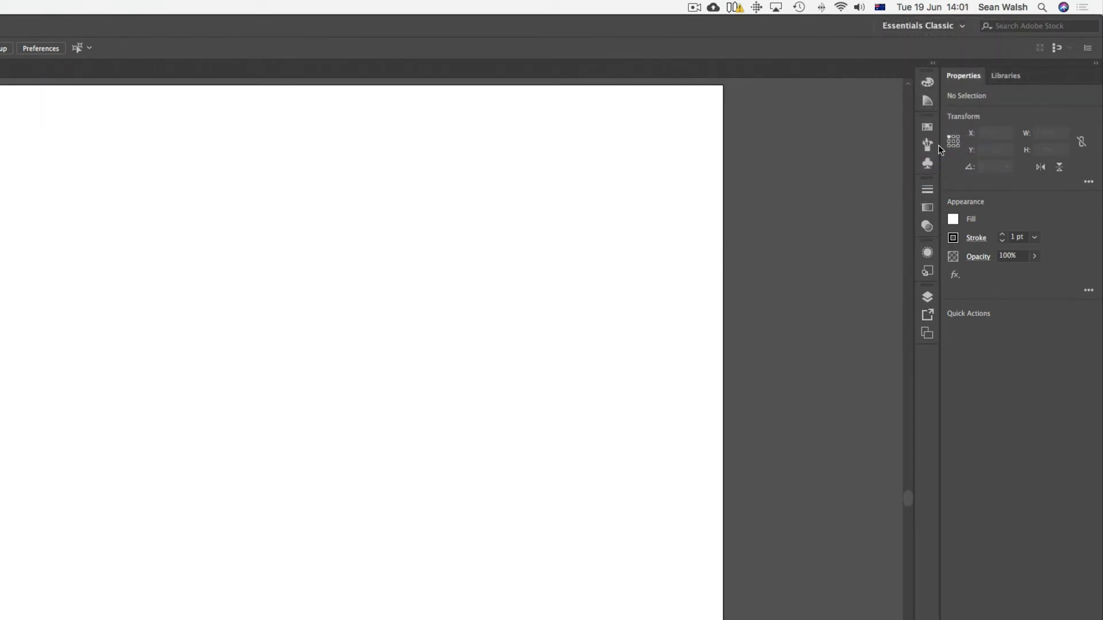
Step: Float the Swatches panel over the artboard, lengthen it to show all its swatches, and view its options
{"action": "left_click", "coordinate": [929, 129]}
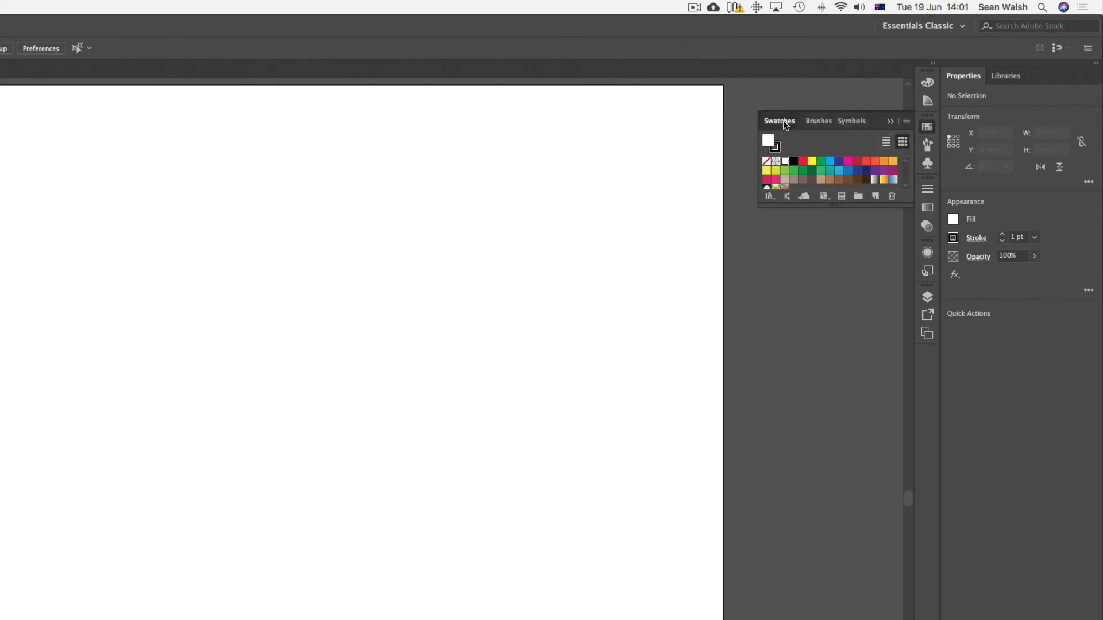
{"action": "mouse_move", "coordinate": [783, 120]}
{"action": "left_mouse_down"}
{"action": "mouse_move", "coordinate": [661, 92]}
{"action": "mouse_move", "coordinate": [537, 129]}
{"action": "left_mouse_up"}
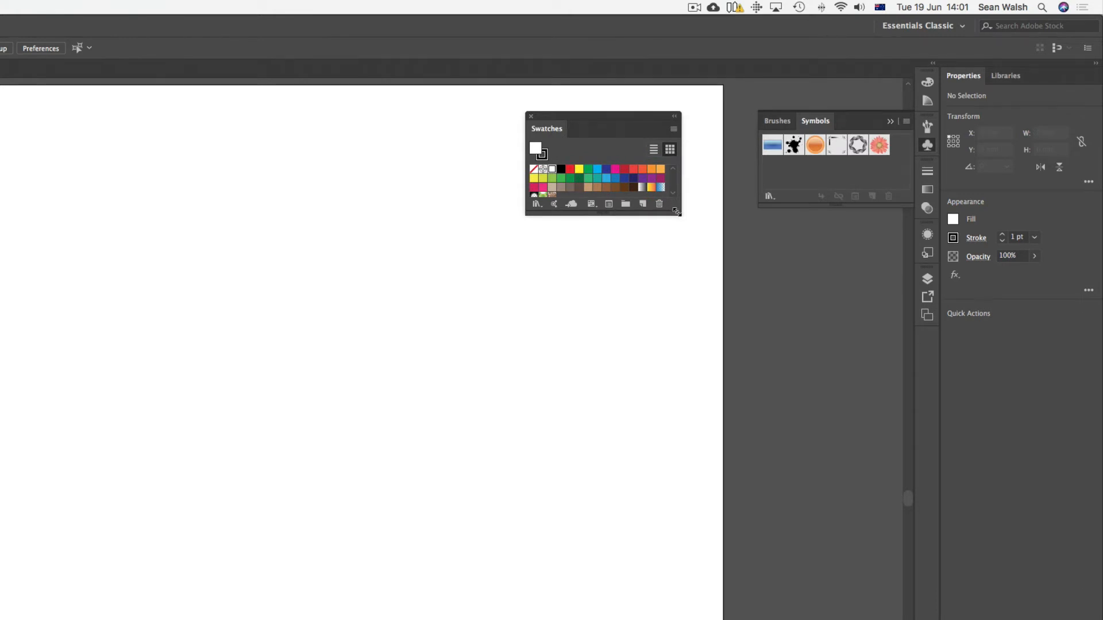
{"action": "left_click_drag", "start_coordinate": [676, 212], "coordinate": [681, 270]}
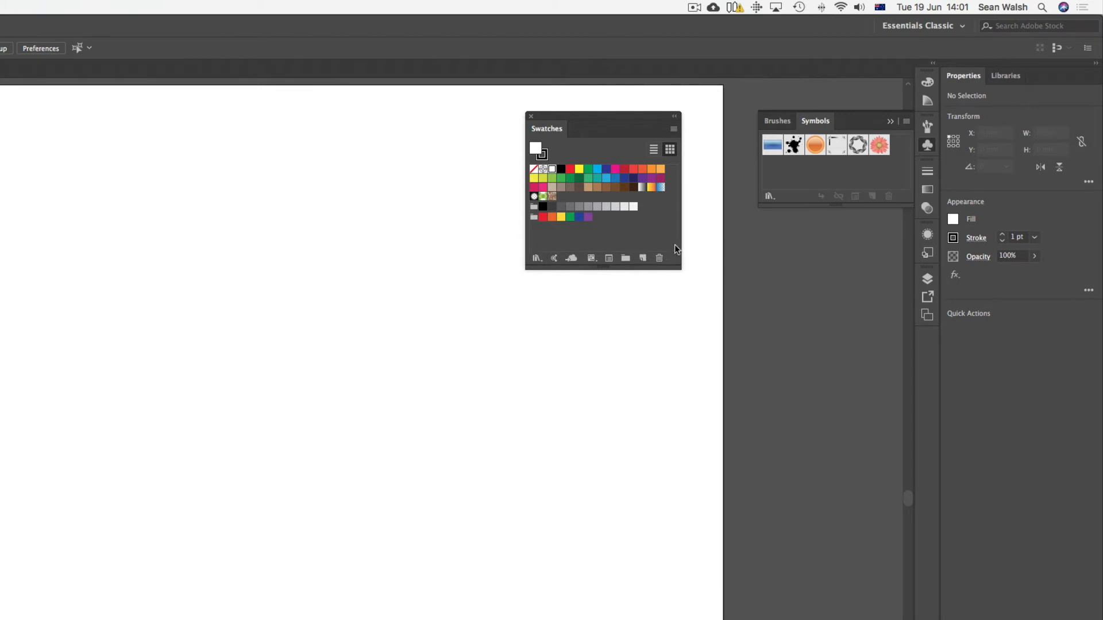
{"action": "left_click", "coordinate": [675, 129]}
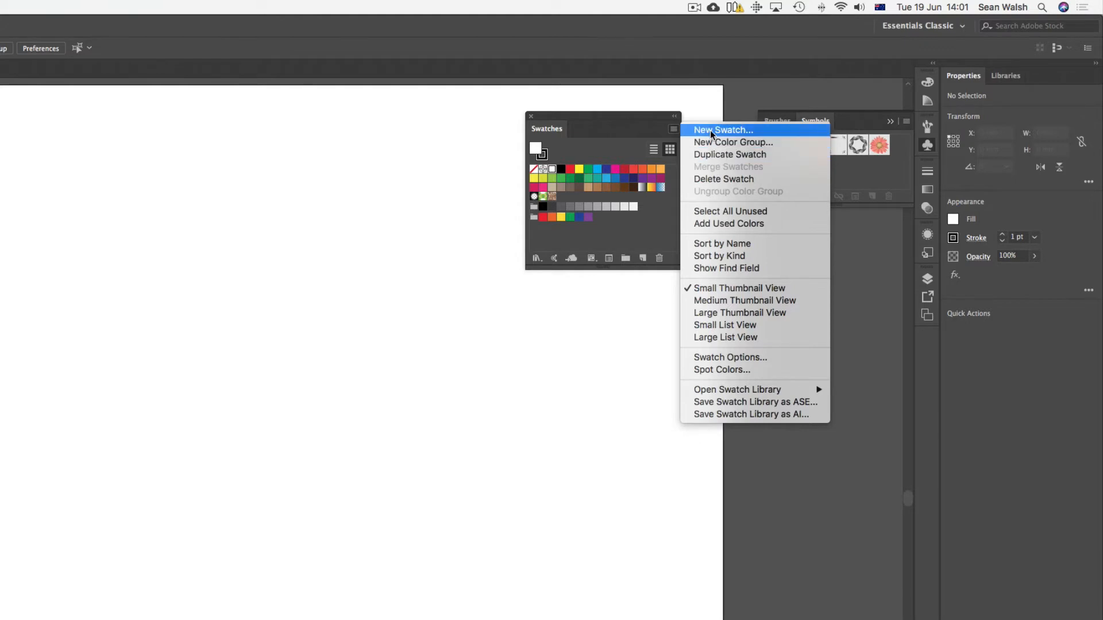
{"action": "left_click", "coordinate": [656, 123]}
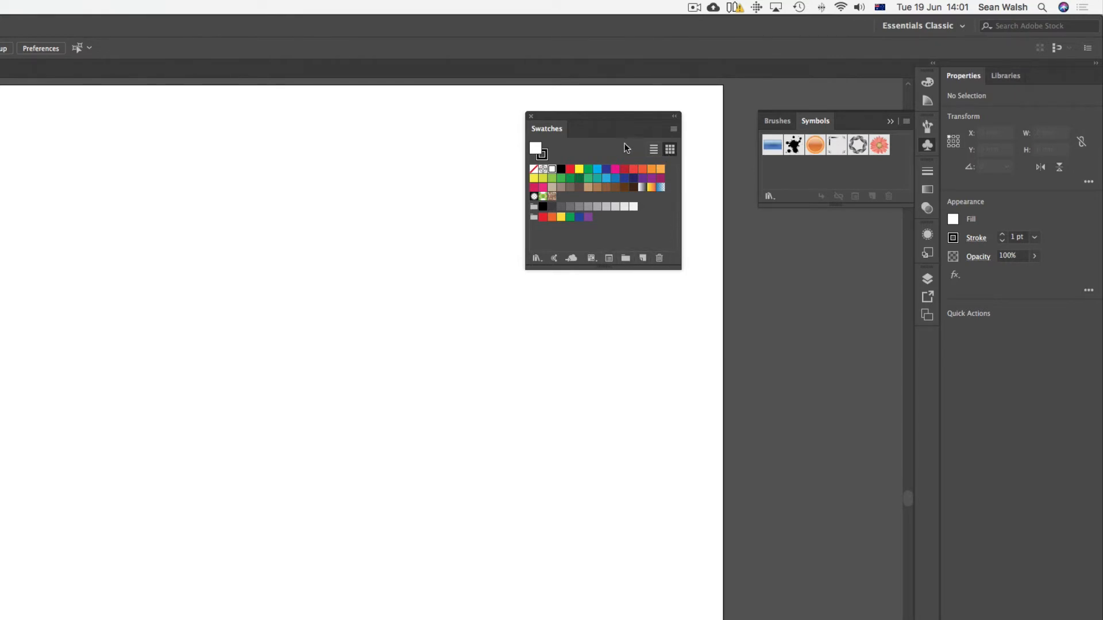
Step: Dock the Swatches panel back into its group with Brushes and Symbols and collapse it
{"action": "mouse_move", "coordinate": [571, 116]}
{"action": "left_mouse_down"}
{"action": "mouse_move", "coordinate": [821, 286]}
{"action": "mouse_move", "coordinate": [923, 262]}
{"action": "mouse_move", "coordinate": [932, 181]}
{"action": "mouse_move", "coordinate": [1015, 79]}
{"action": "mouse_move", "coordinate": [923, 92]}
{"action": "mouse_move", "coordinate": [927, 123]}
{"action": "left_mouse_up"}
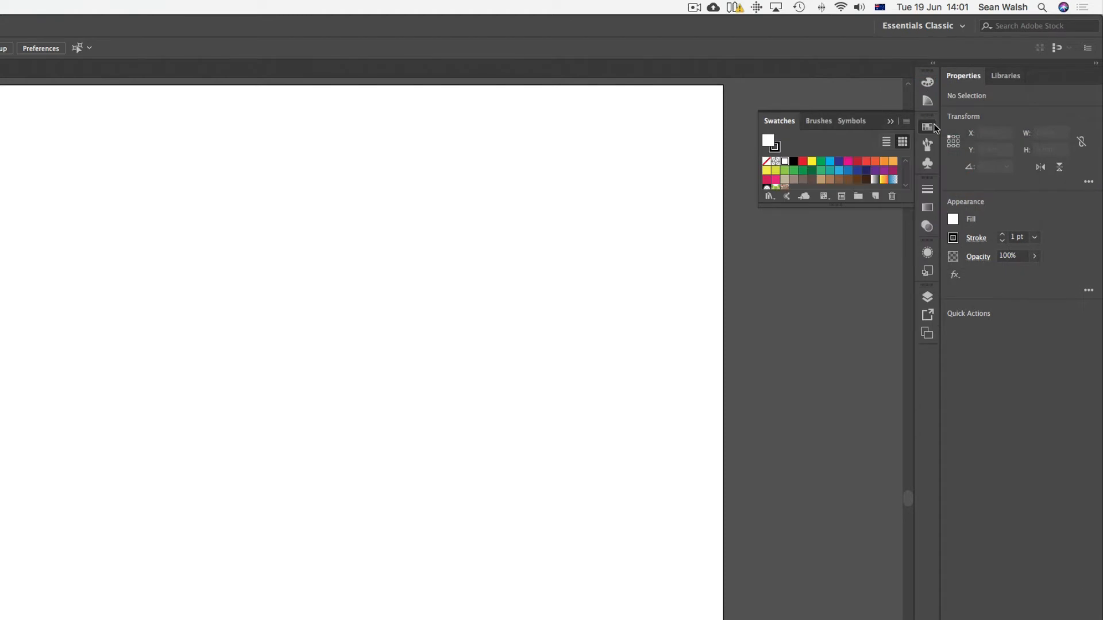
{"action": "left_click", "coordinate": [891, 122]}
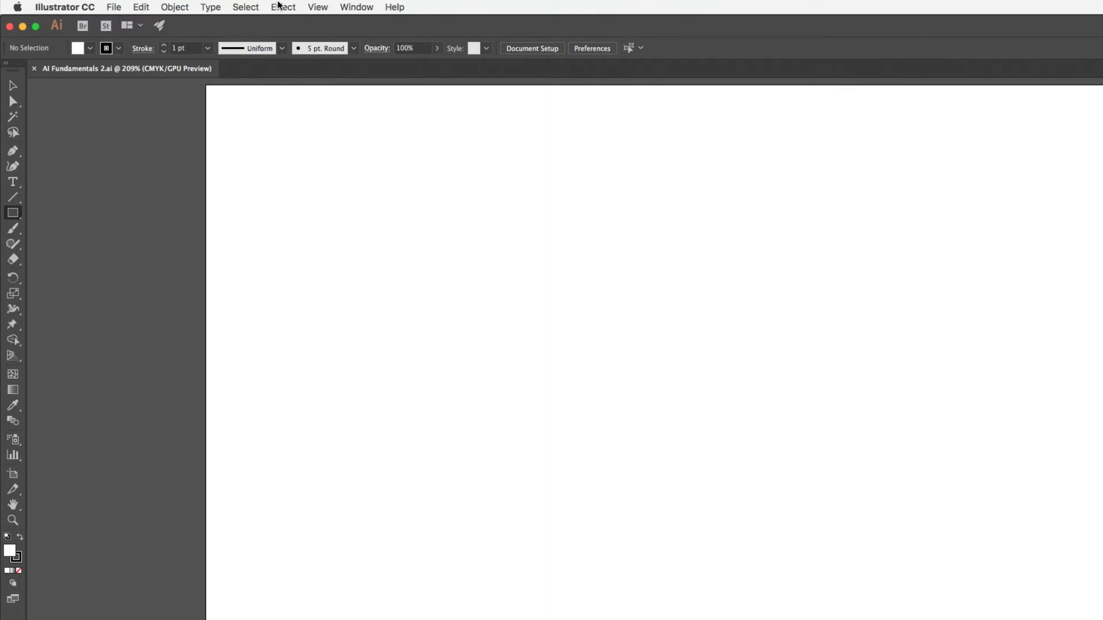
Step: Look through the File, Edit, Object, Type, View, Window and Help commands, including the list of fonts
{"action": "left_click", "coordinate": [113, 7]}
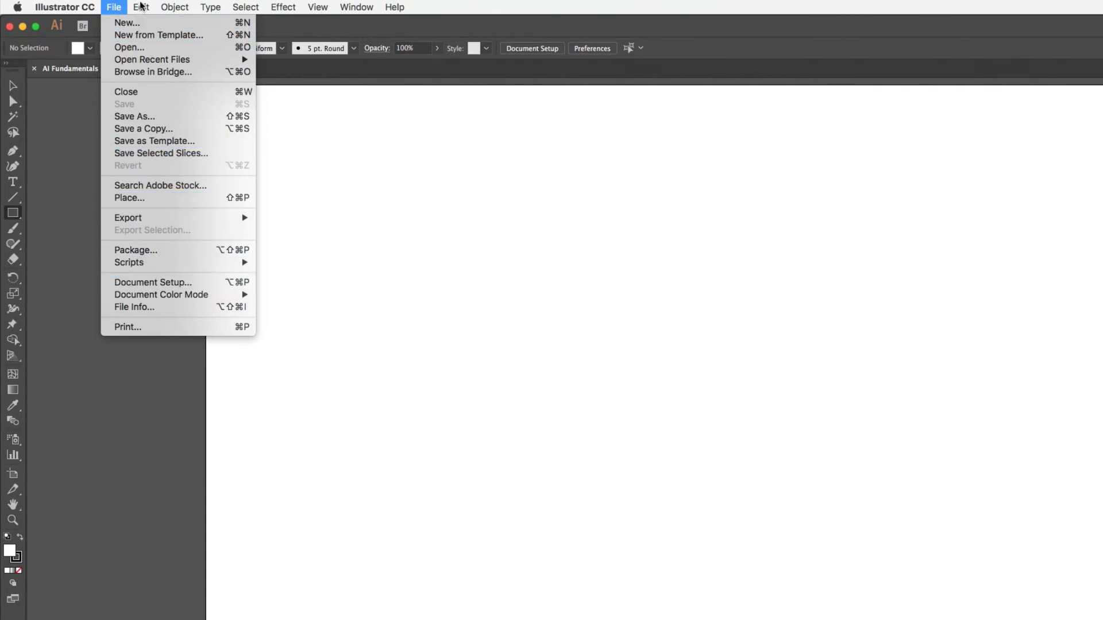
{"action": "mouse_move", "coordinate": [140, 6]}
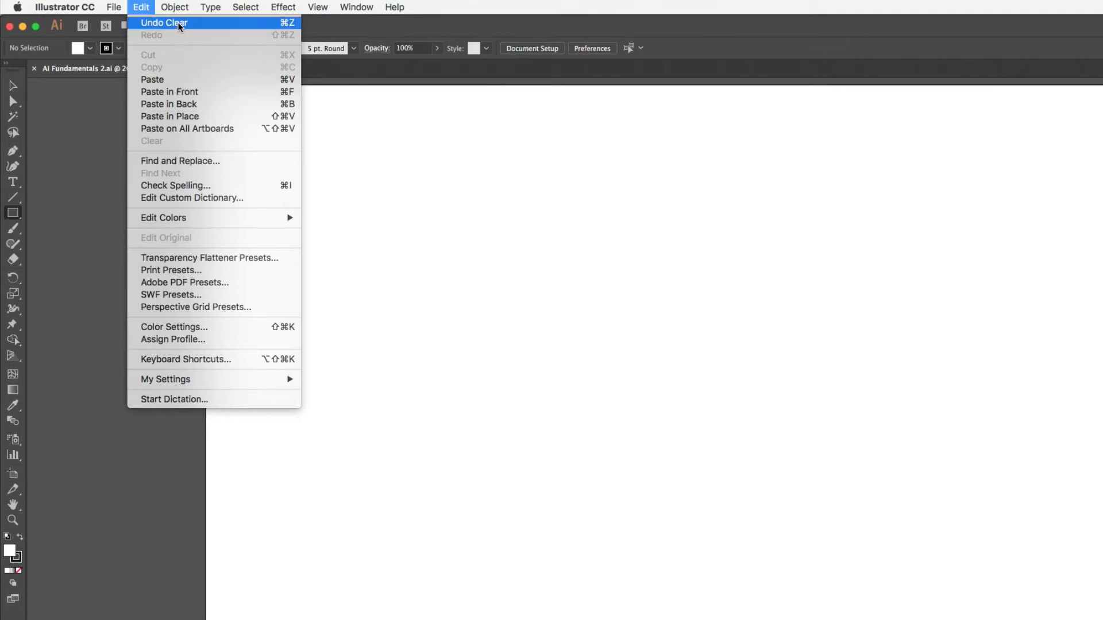
{"action": "mouse_move", "coordinate": [178, 8]}
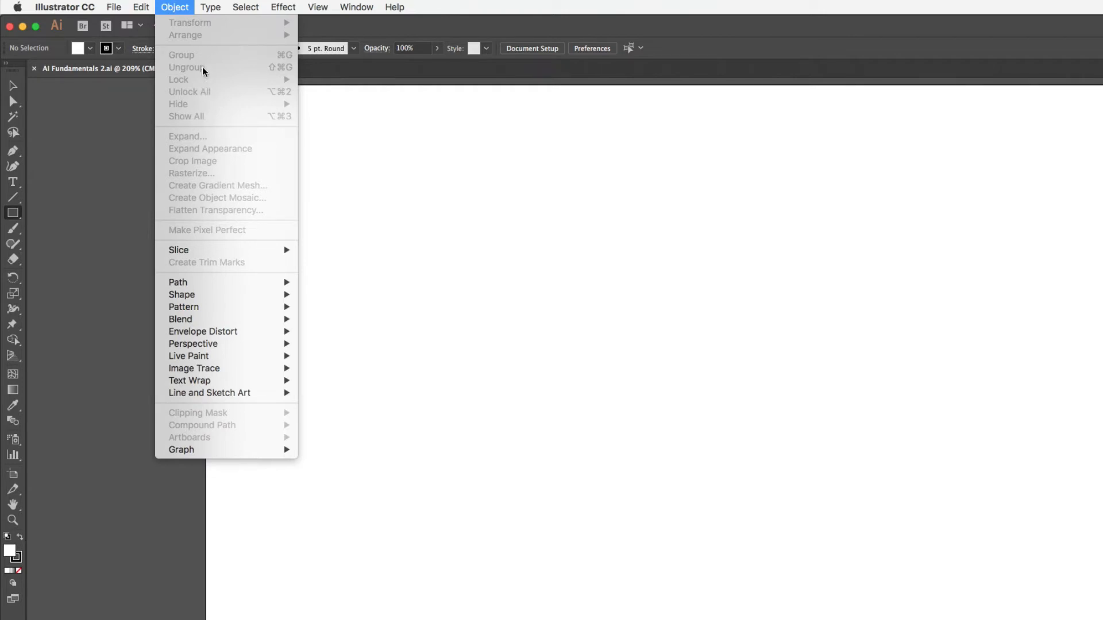
{"action": "mouse_move", "coordinate": [211, 5]}
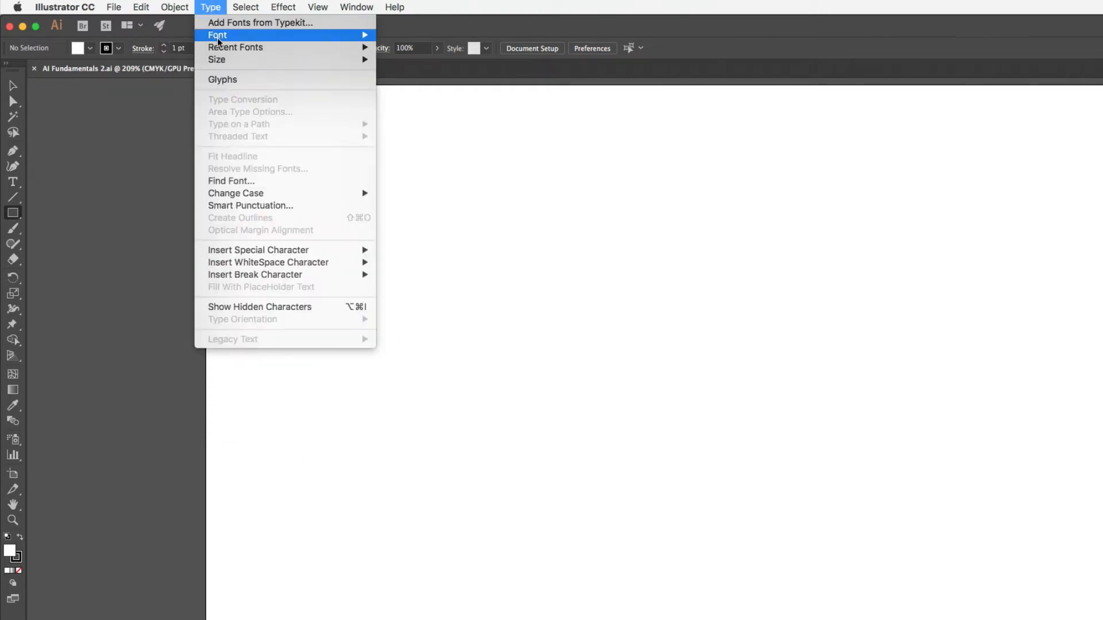
{"action": "mouse_move", "coordinate": [219, 41]}
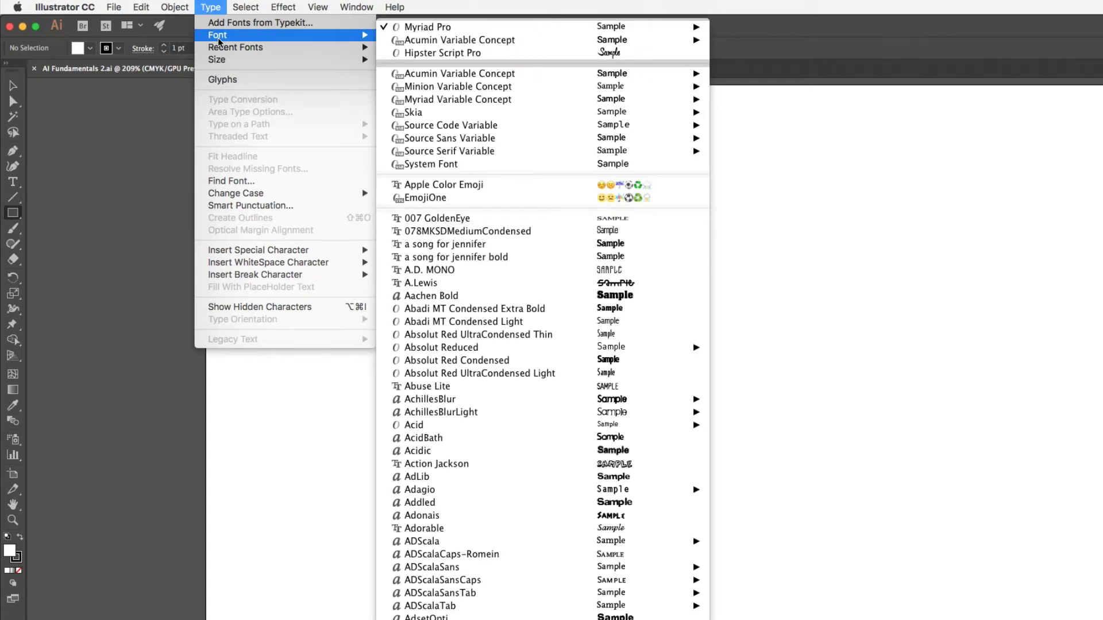
{"action": "mouse_move", "coordinate": [226, 63]}
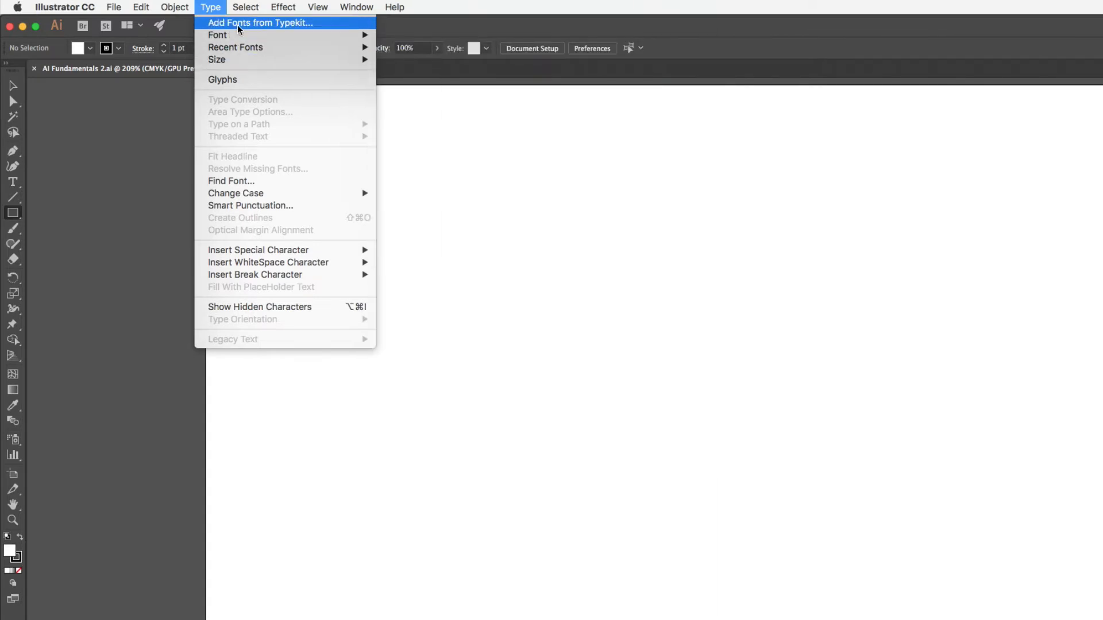
{"action": "mouse_move", "coordinate": [251, 9]}
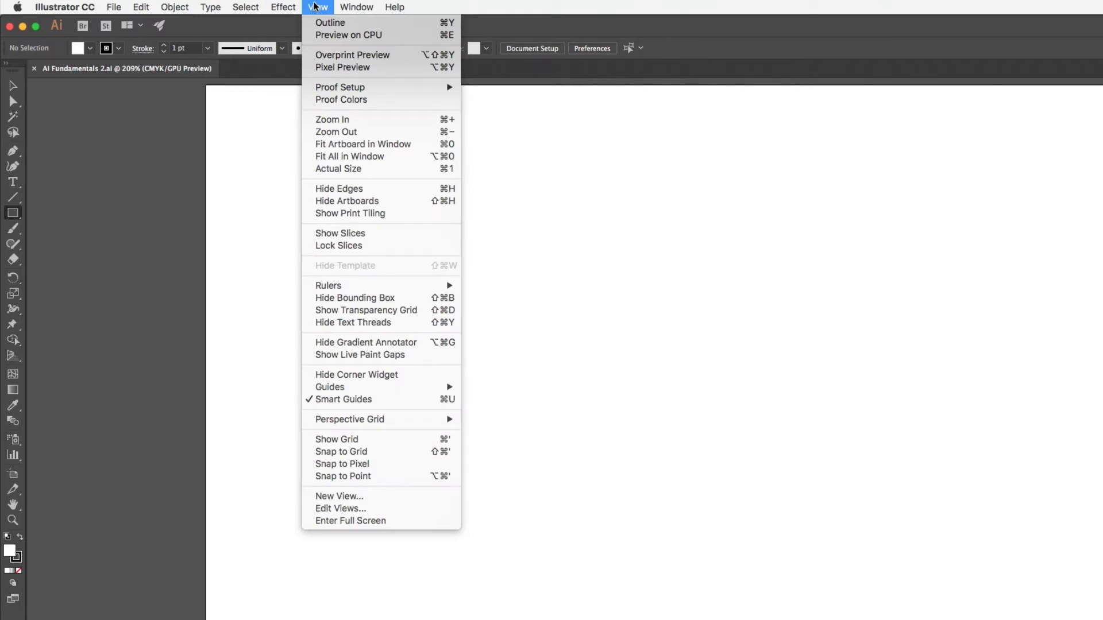
{"action": "mouse_move", "coordinate": [343, 5]}
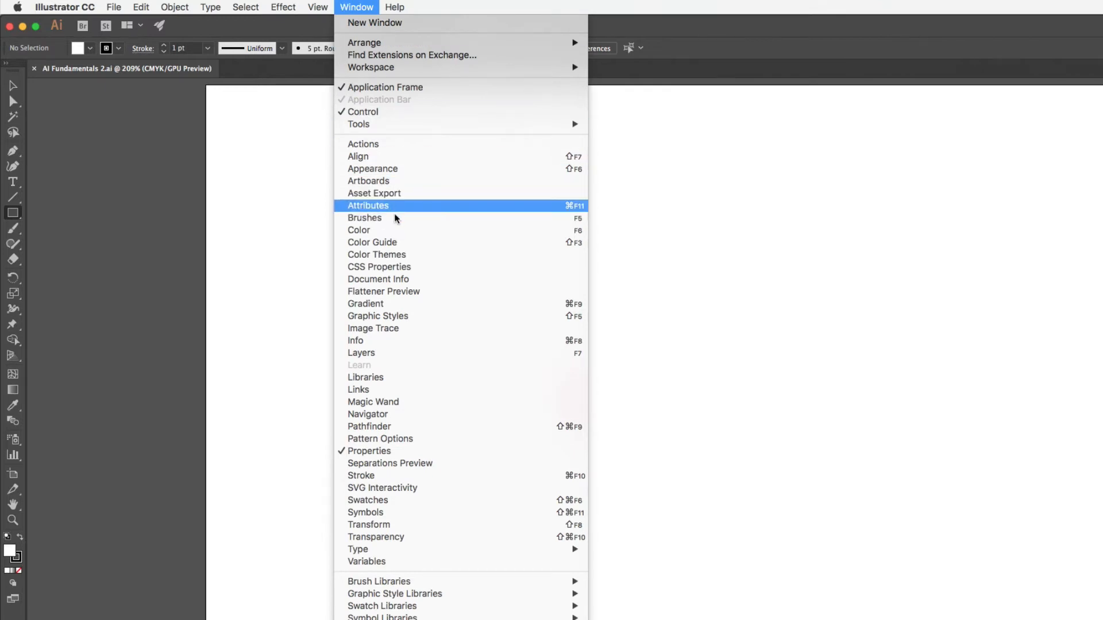
{"action": "mouse_move", "coordinate": [396, 7]}
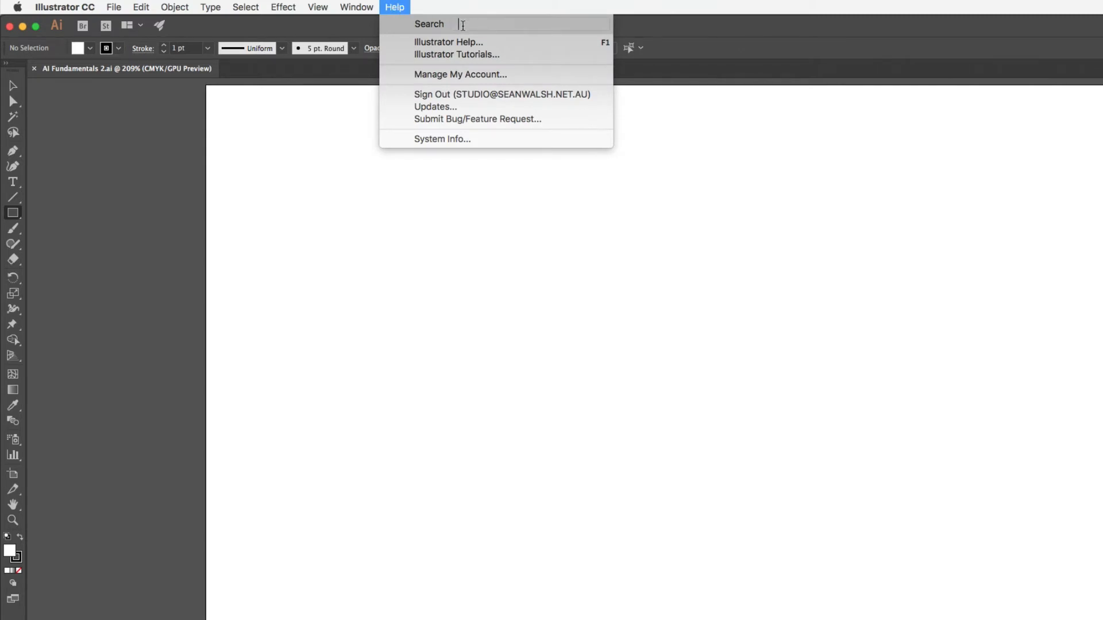
{"action": "left_click", "coordinate": [378, 82]}
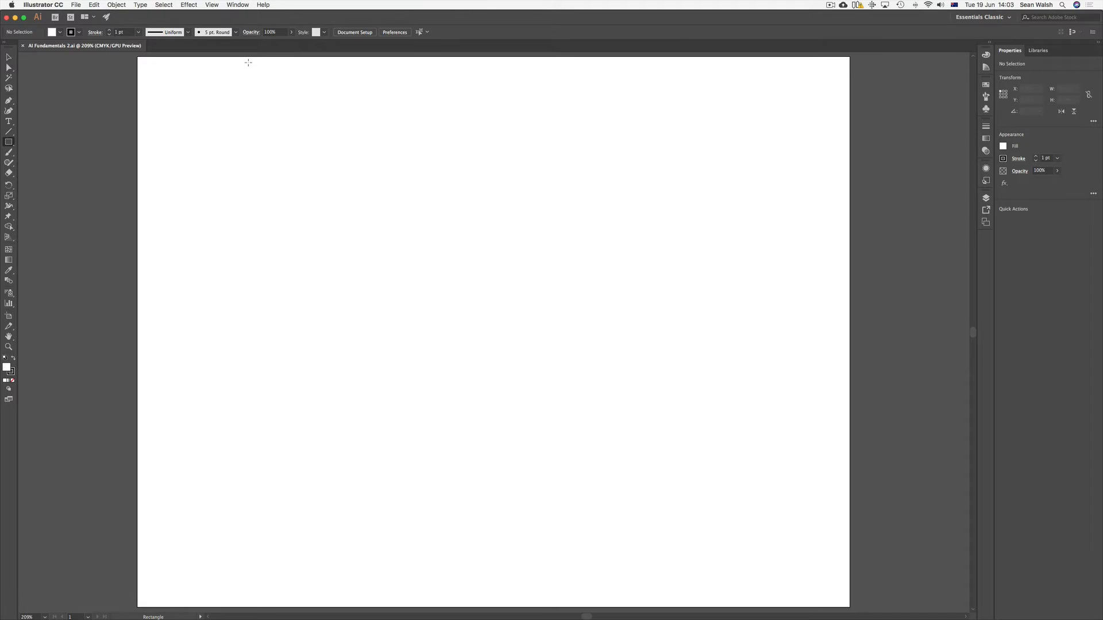
Step: Activate the Selection tool with nothing selected and show the rulers, toggling them off and on again
{"action": "key", "text": "super+minus"}
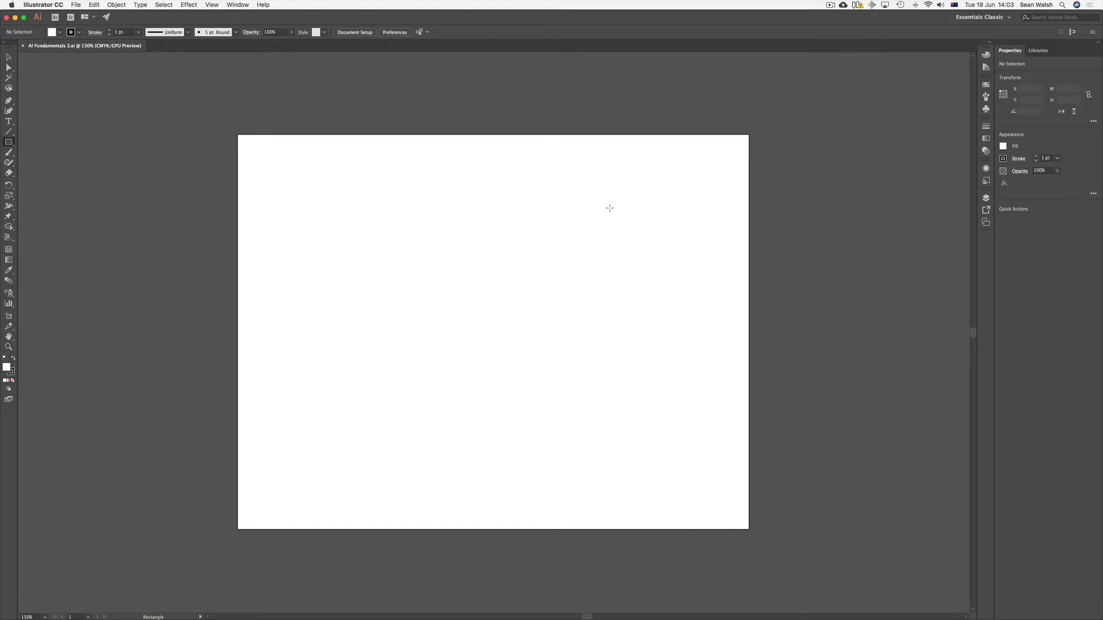
{"action": "left_click", "coordinate": [9, 58]}
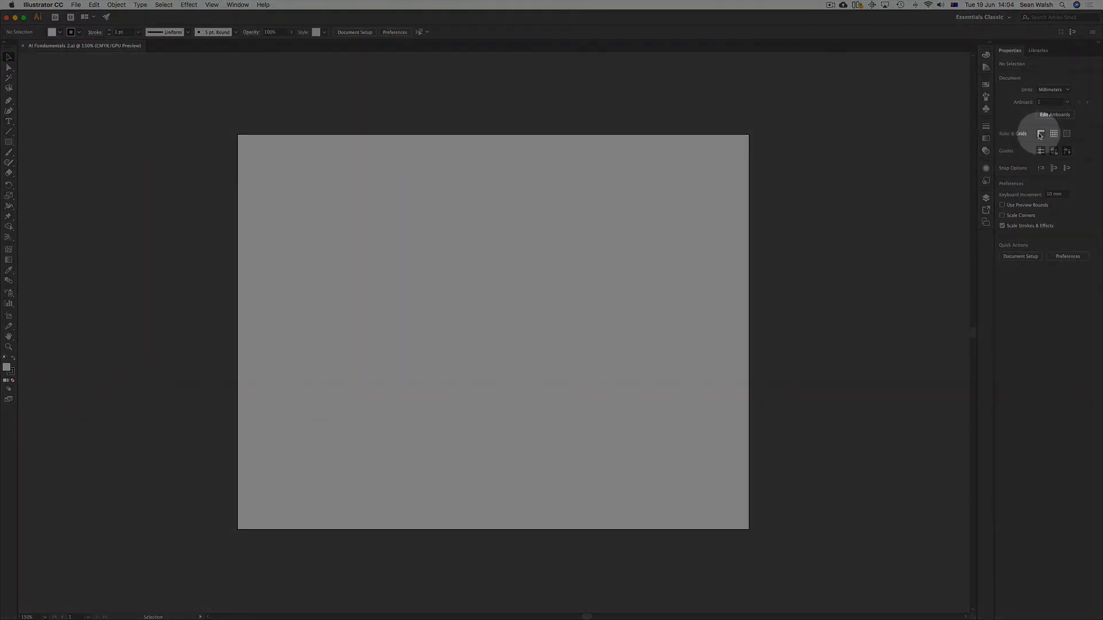
{"action": "left_click", "coordinate": [1040, 135]}
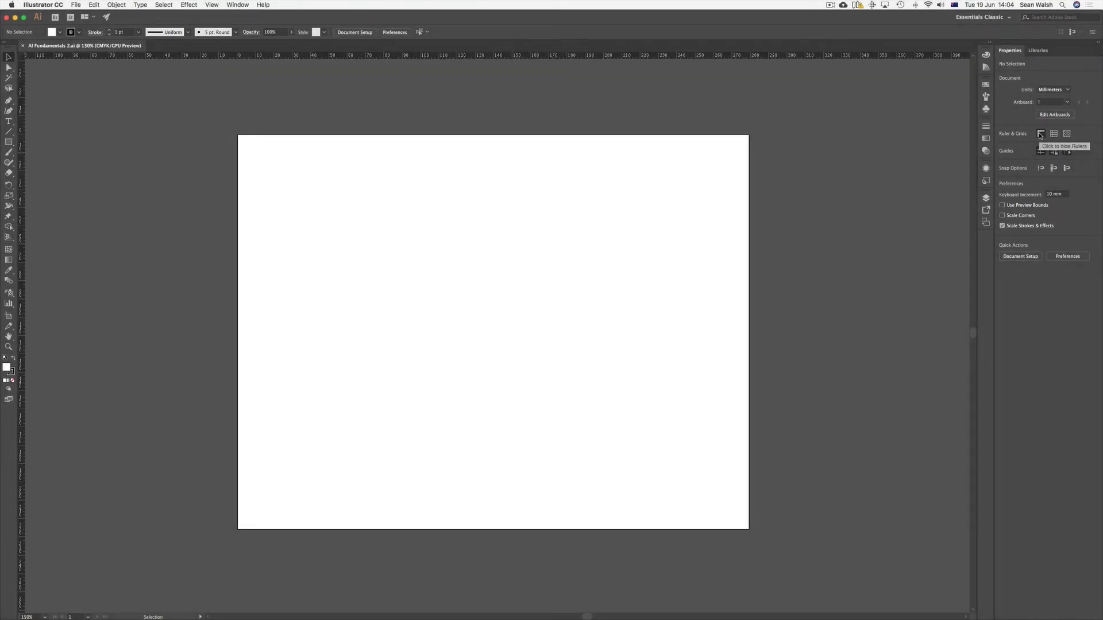
{"action": "left_click", "coordinate": [1041, 134]}
{"action": "left_click", "coordinate": [1041, 134]}
Step: Add a horizontal ruler guide at about 30 mm and a vertical guide at about 74 mm on the artboard
{"action": "key", "text": "super+equal"}
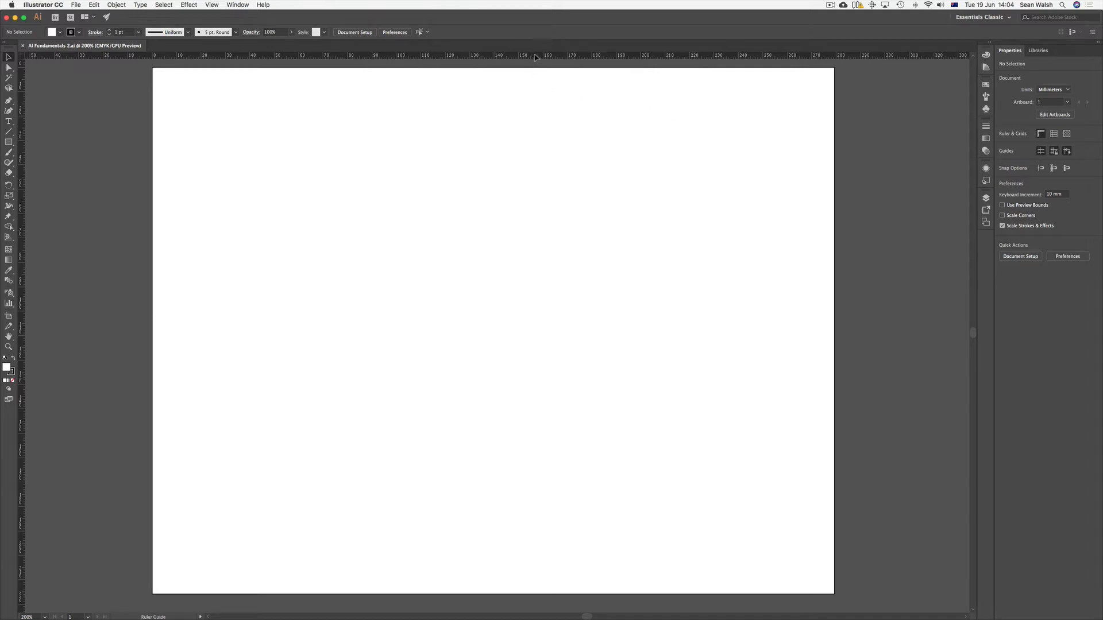
{"action": "left_click_drag", "start_coordinate": [535, 56], "coordinate": [532, 142]}
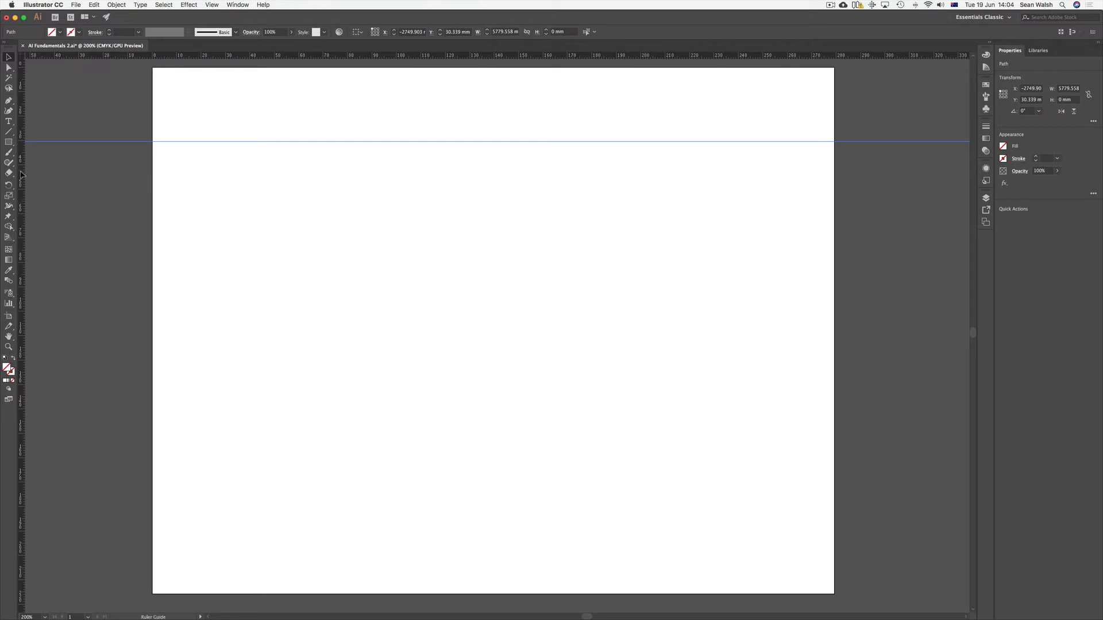
{"action": "left_click_drag", "start_coordinate": [22, 175], "coordinate": [333, 202]}
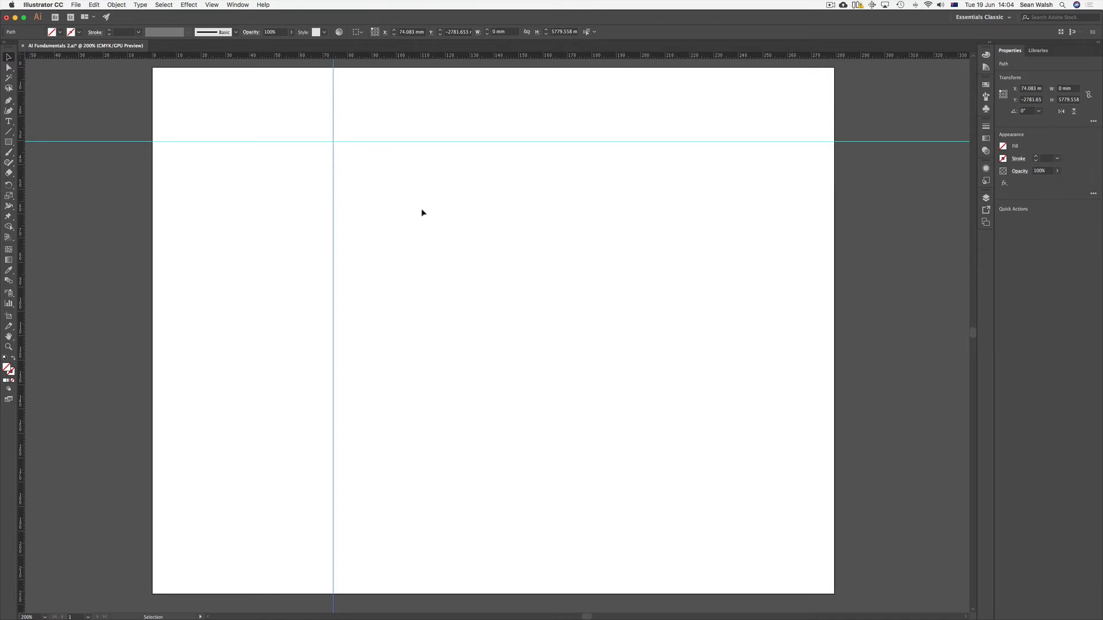
Step: Move the horizontal guide up to about 25 mm and delete it
{"action": "left_click_drag", "start_coordinate": [420, 144], "coordinate": [428, 130]}
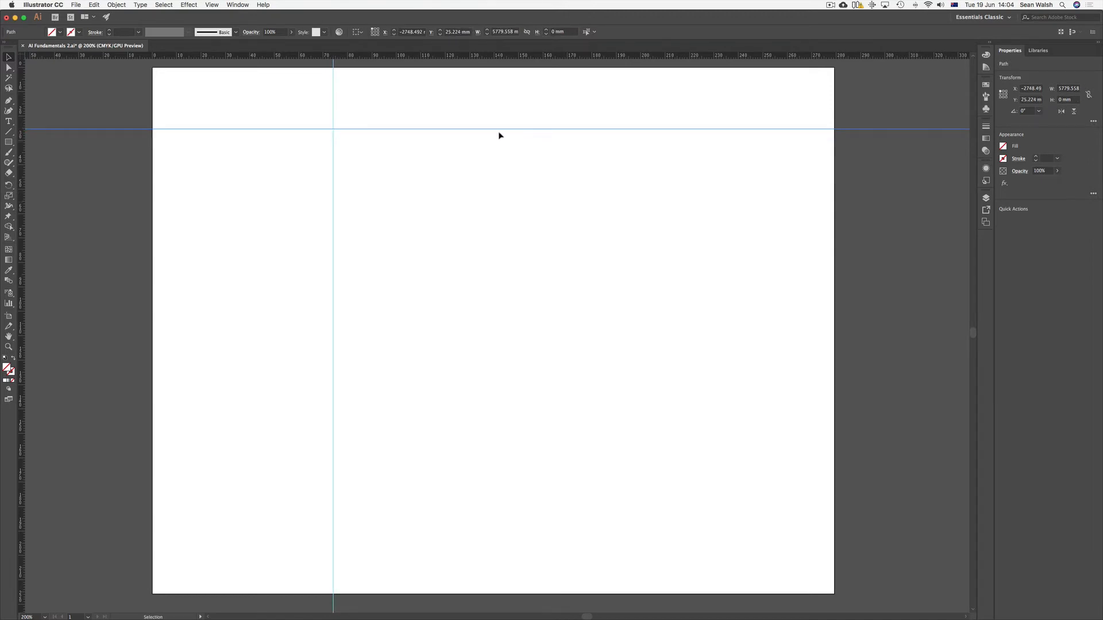
{"action": "key", "text": "Delete"}
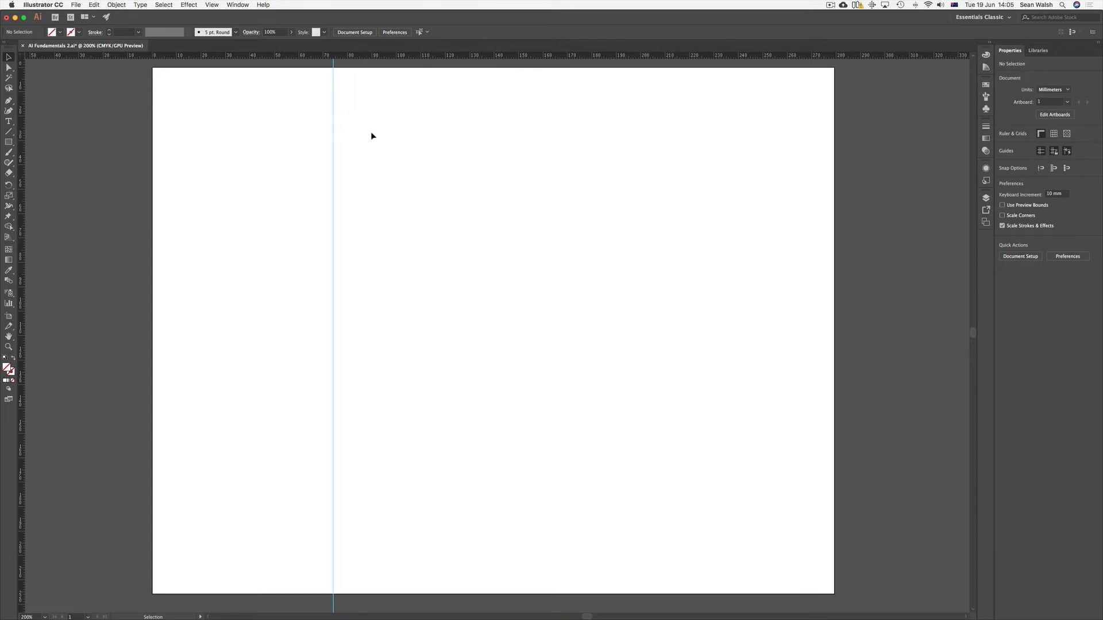
Step: Detach the Tools panel and float it beside the artboard's left edge
{"action": "left_click_drag", "start_coordinate": [8, 53], "coordinate": [121, 93]}
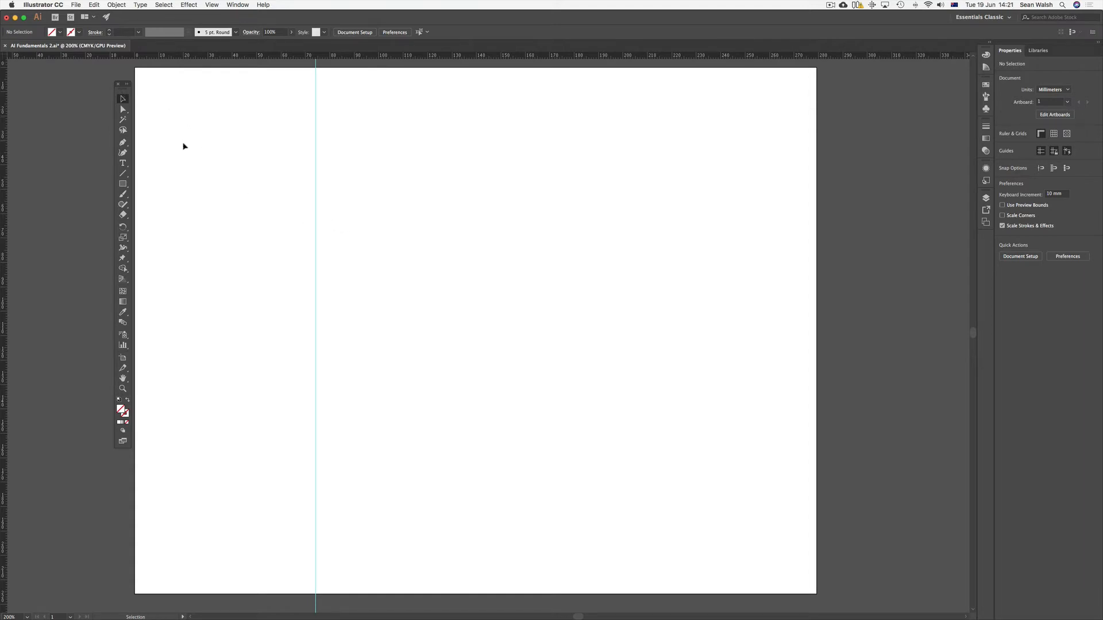
Step: Preview the Rectangle tool's exact-size dialog, cancel it, and draw a rectangle about 75 × 56 mm in the artboard's upper left area
{"action": "left_click", "coordinate": [123, 185]}
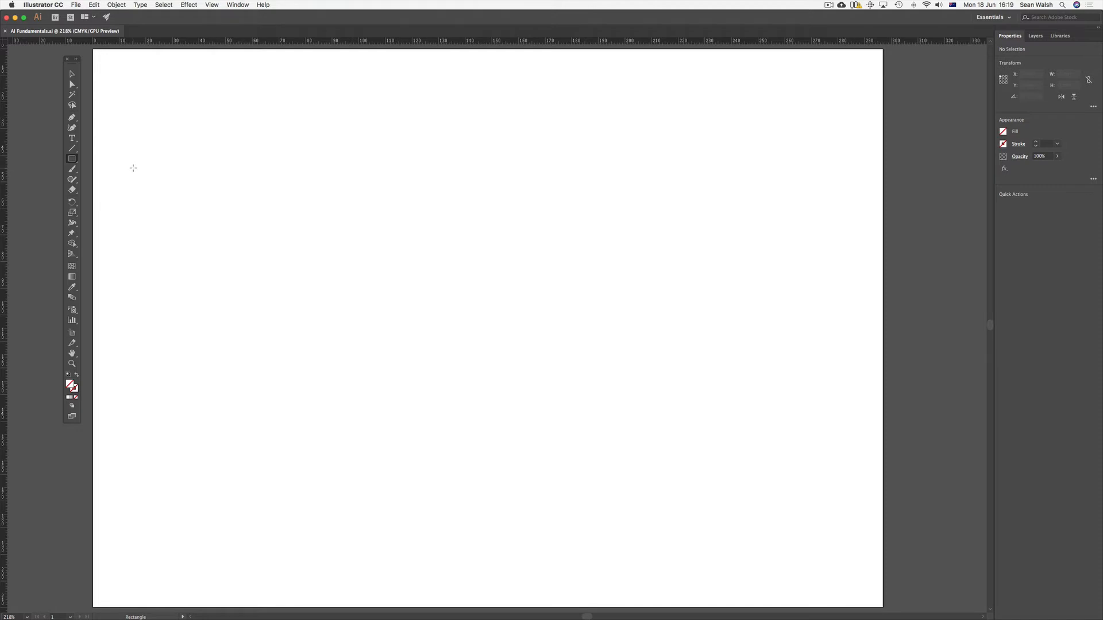
{"action": "left_click", "coordinate": [207, 168]}
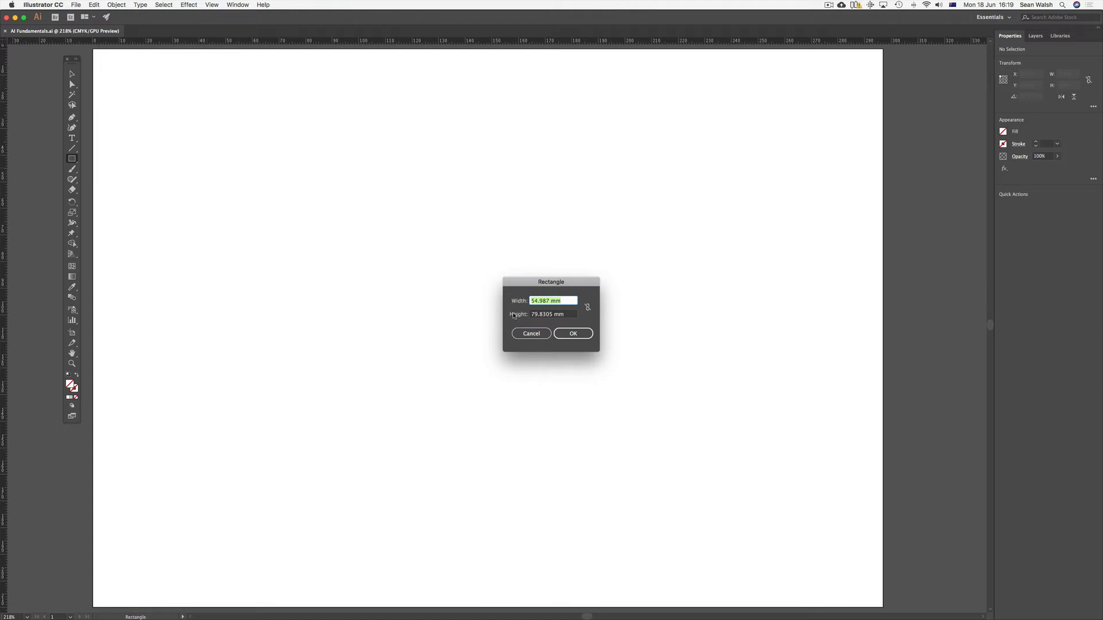
{"action": "left_click", "coordinate": [531, 334]}
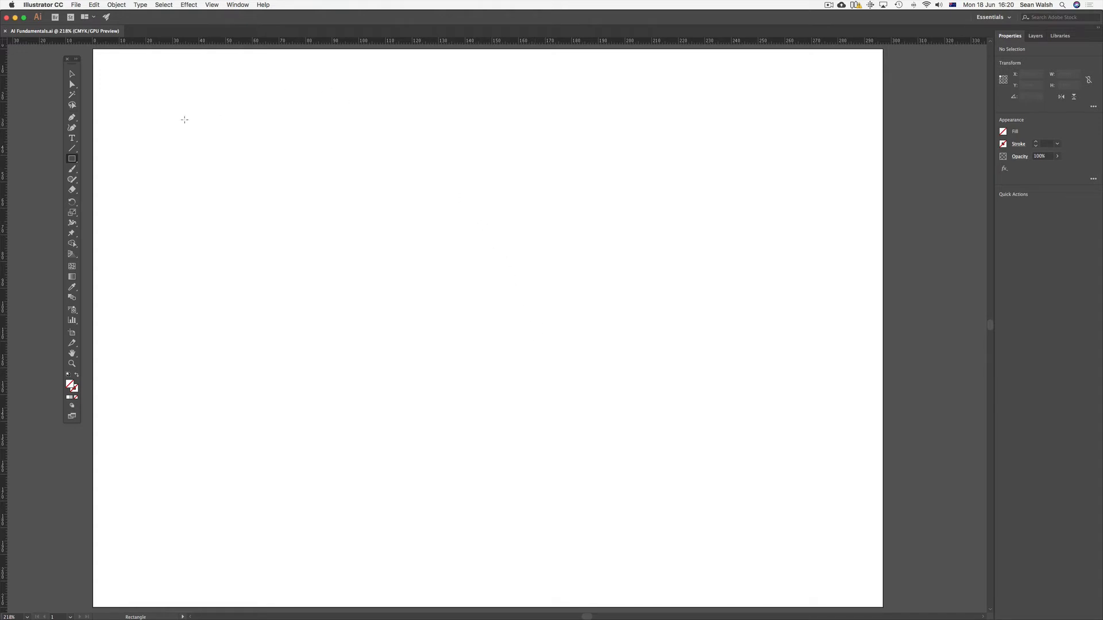
{"action": "left_click_drag", "start_coordinate": [184, 119], "coordinate": [384, 268]}
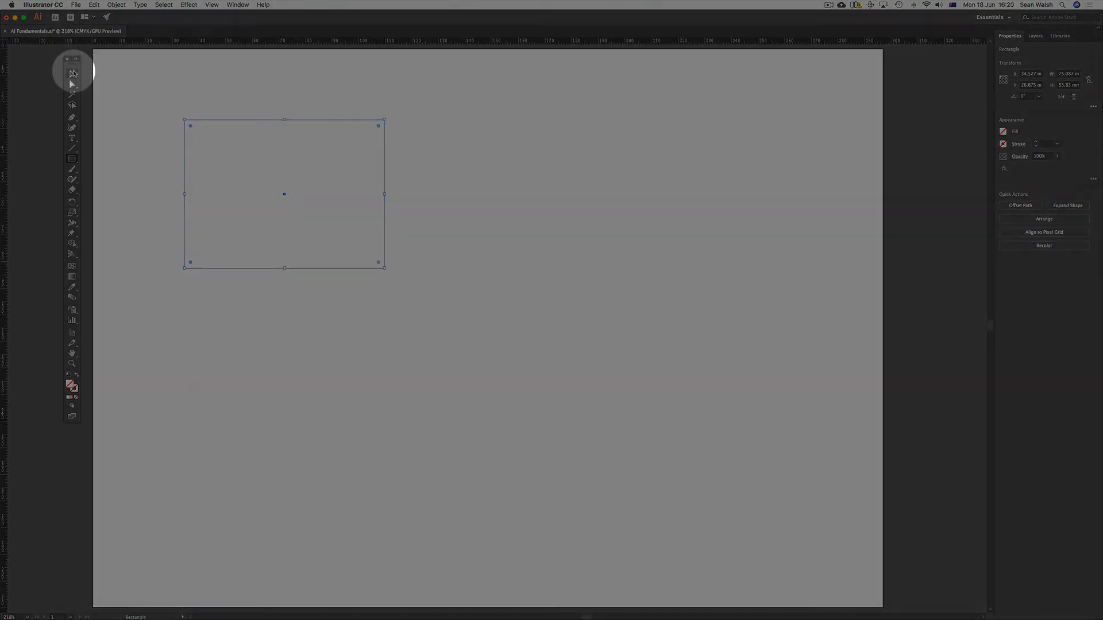
Step: Activate the Selection tool and switch to the Essentials Classic workspace with the rectangle still selected
{"action": "left_click", "coordinate": [72, 73]}
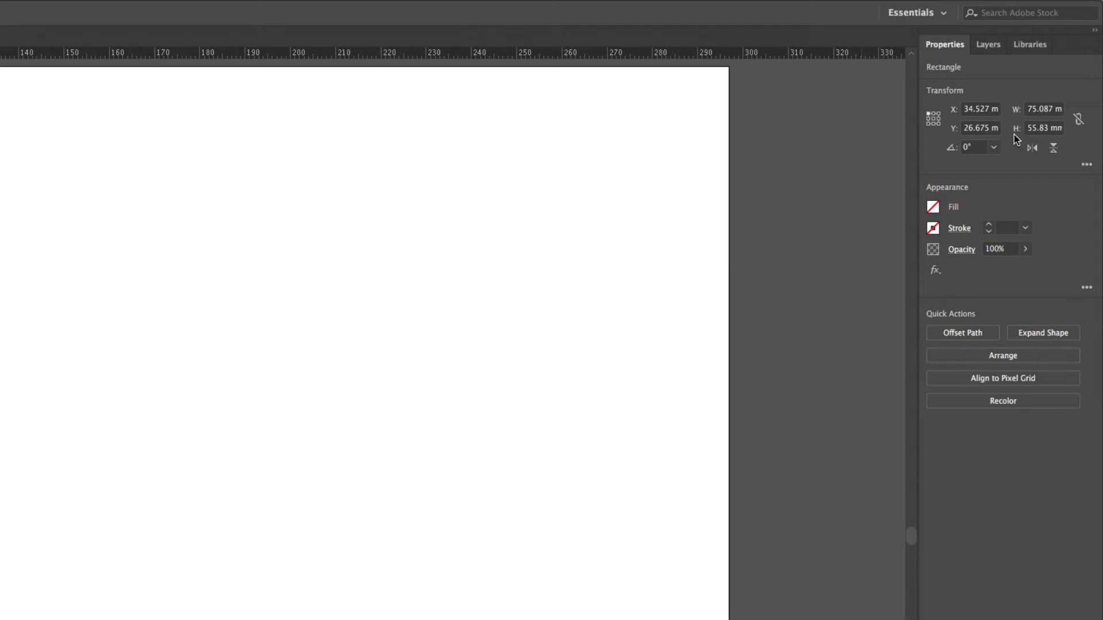
{"action": "left_click", "coordinate": [944, 15]}
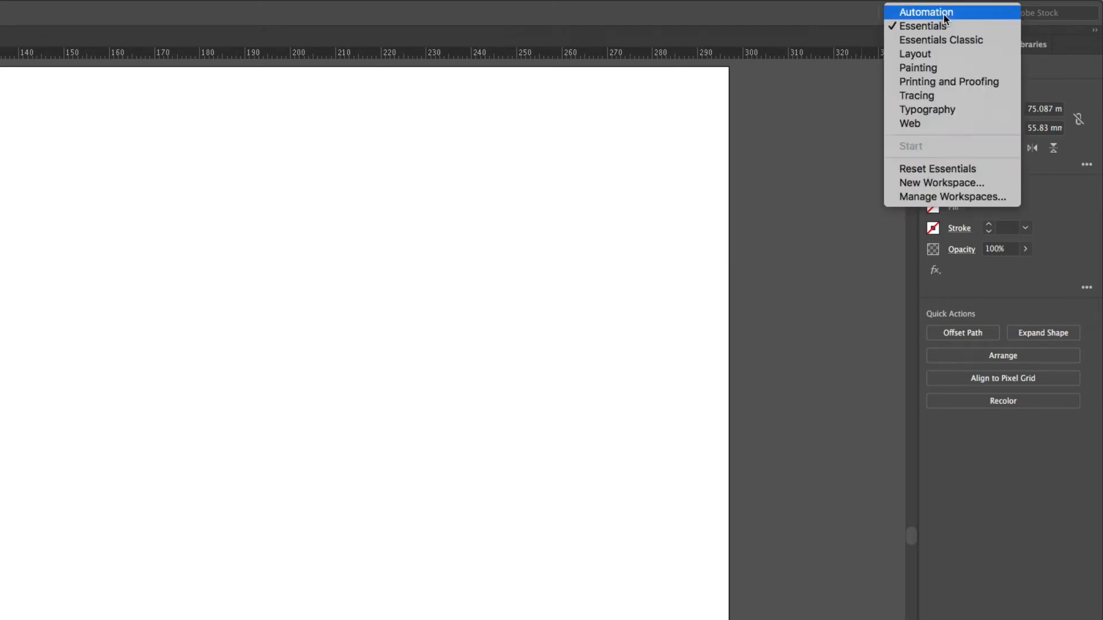
{"action": "left_click", "coordinate": [950, 39]}
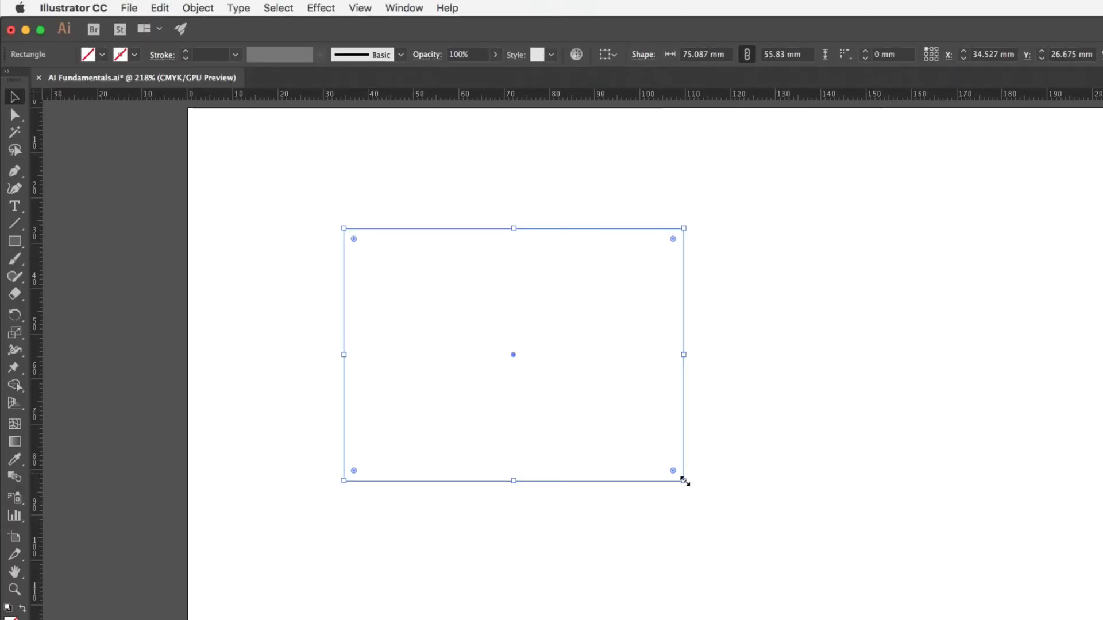
Step: Resize the rectangle by its corner and side handles to about 112 × 78 mm, keeping its upper-left corner in place
{"action": "left_click_drag", "start_coordinate": [684, 480], "coordinate": [763, 619]}
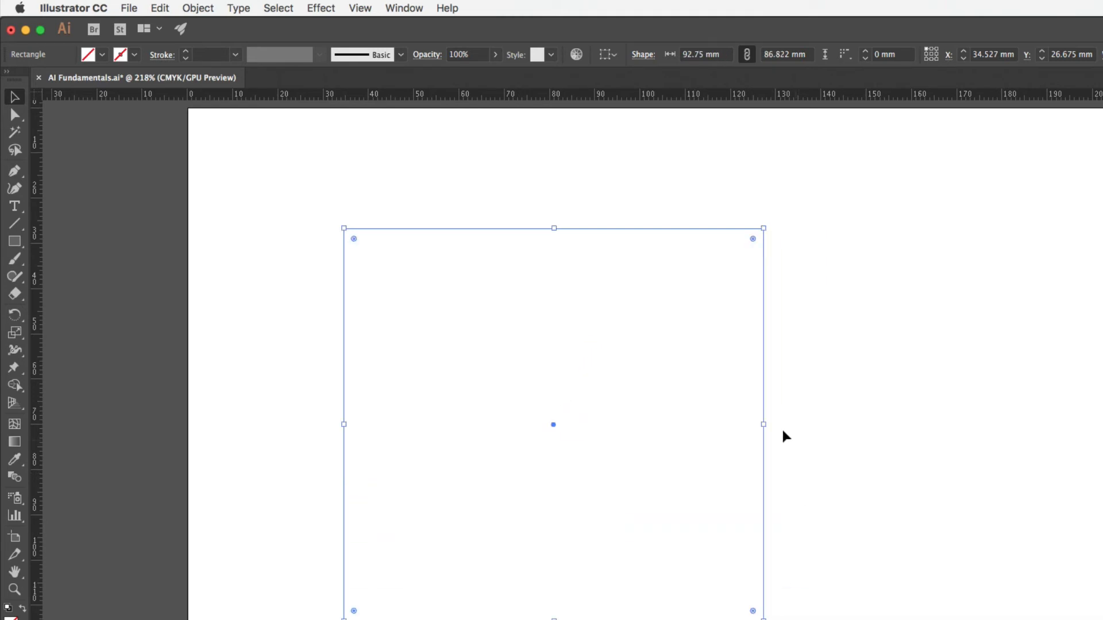
{"action": "left_click_drag", "start_coordinate": [764, 423], "coordinate": [851, 425]}
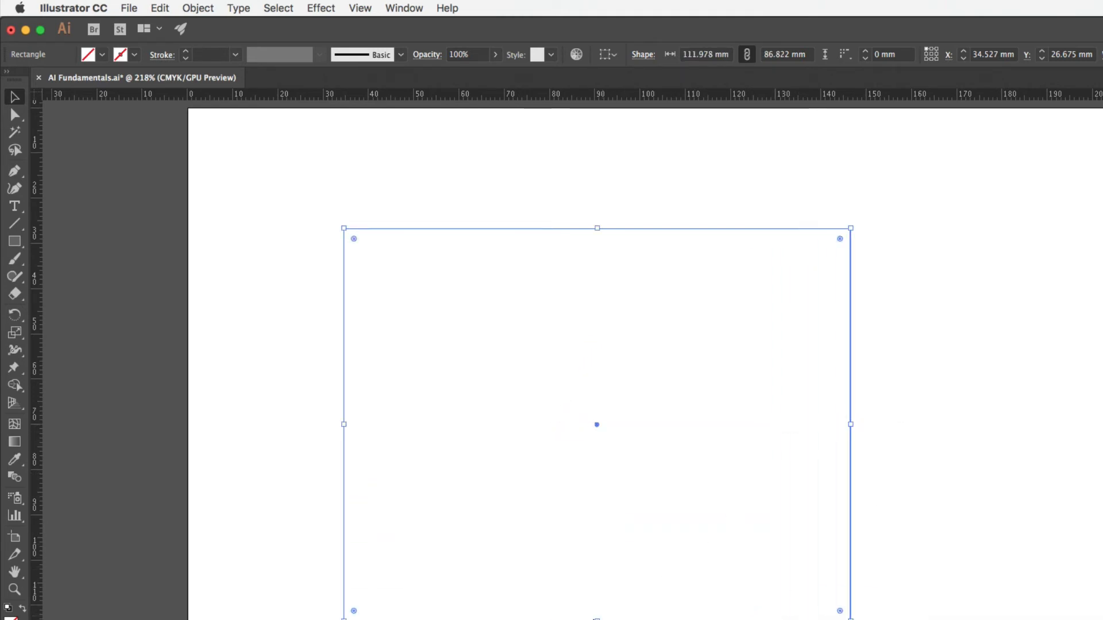
{"action": "left_click_drag", "start_coordinate": [598, 618], "coordinate": [596, 584]}
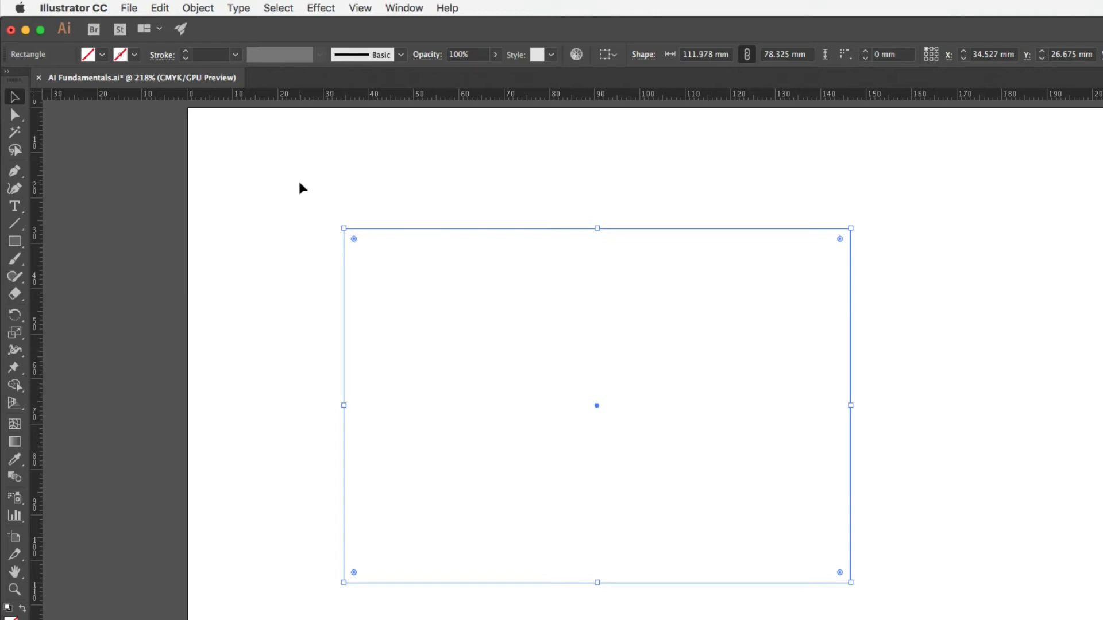
Step: Fill the rectangle with the orange-red swatch C=0 M=80 Y=95 K=0 and give it a CMYK Cyan stroke
{"action": "left_click", "coordinate": [104, 55]}
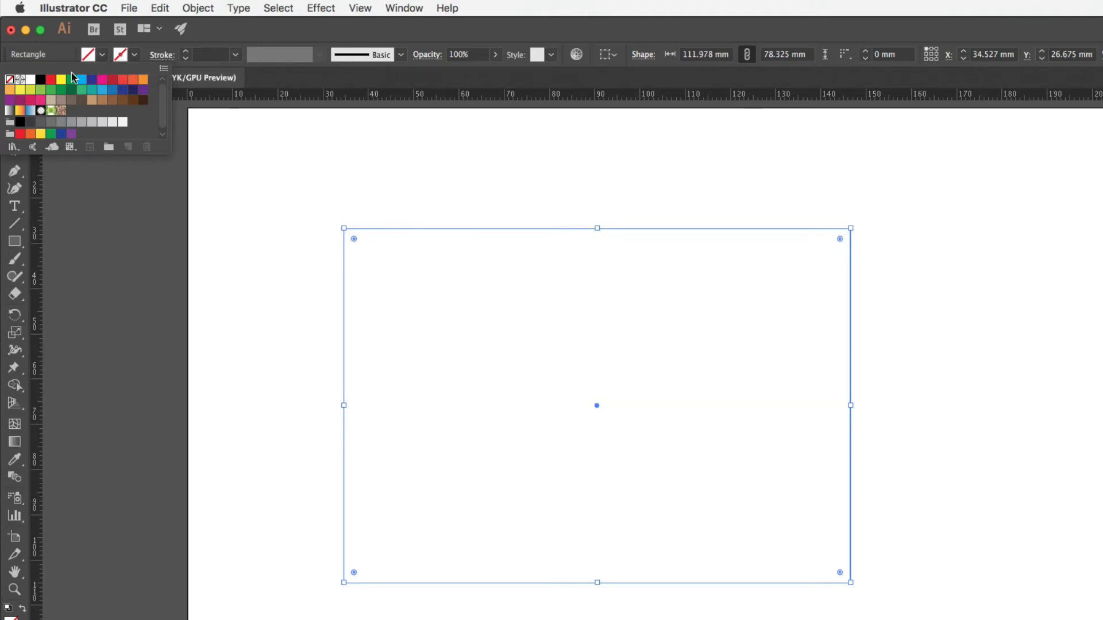
{"action": "left_click", "coordinate": [133, 81]}
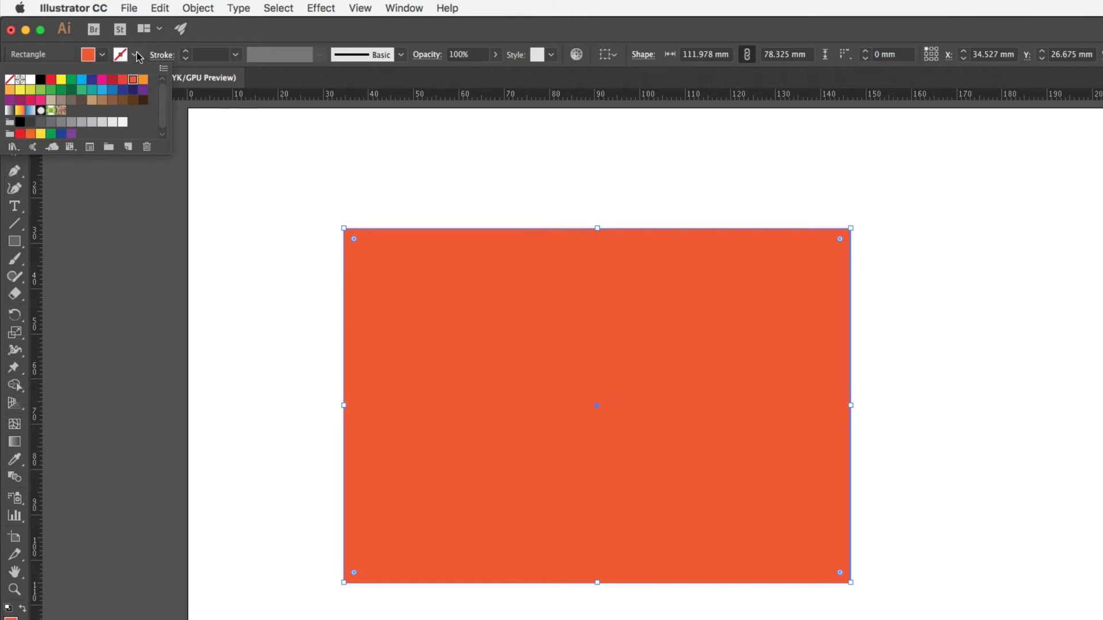
{"action": "left_click", "coordinate": [136, 57]}
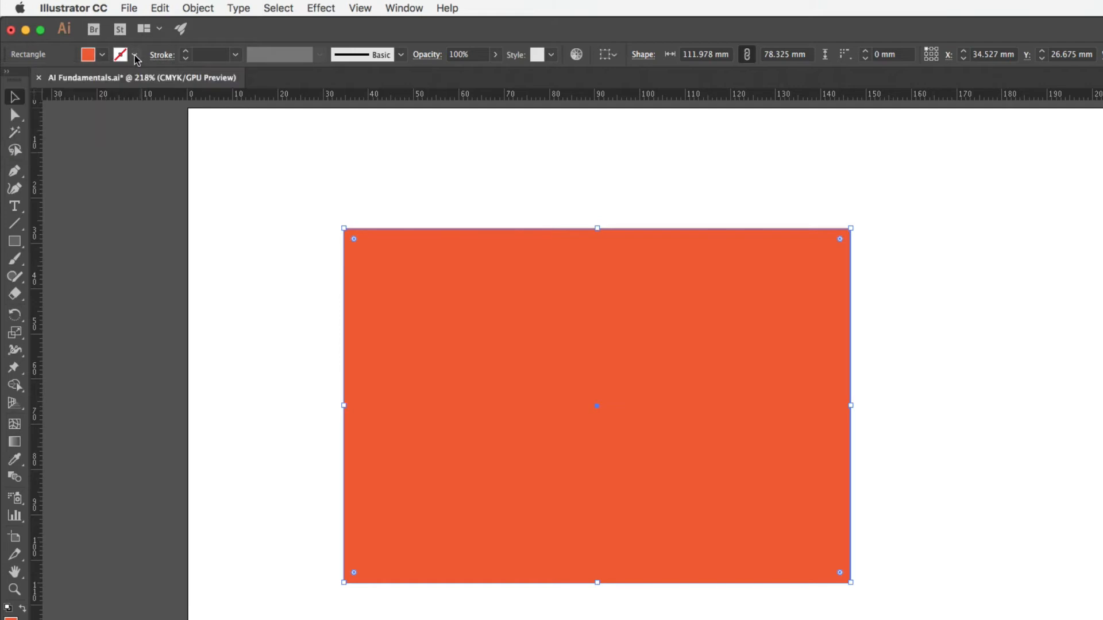
{"action": "left_click", "coordinate": [135, 57]}
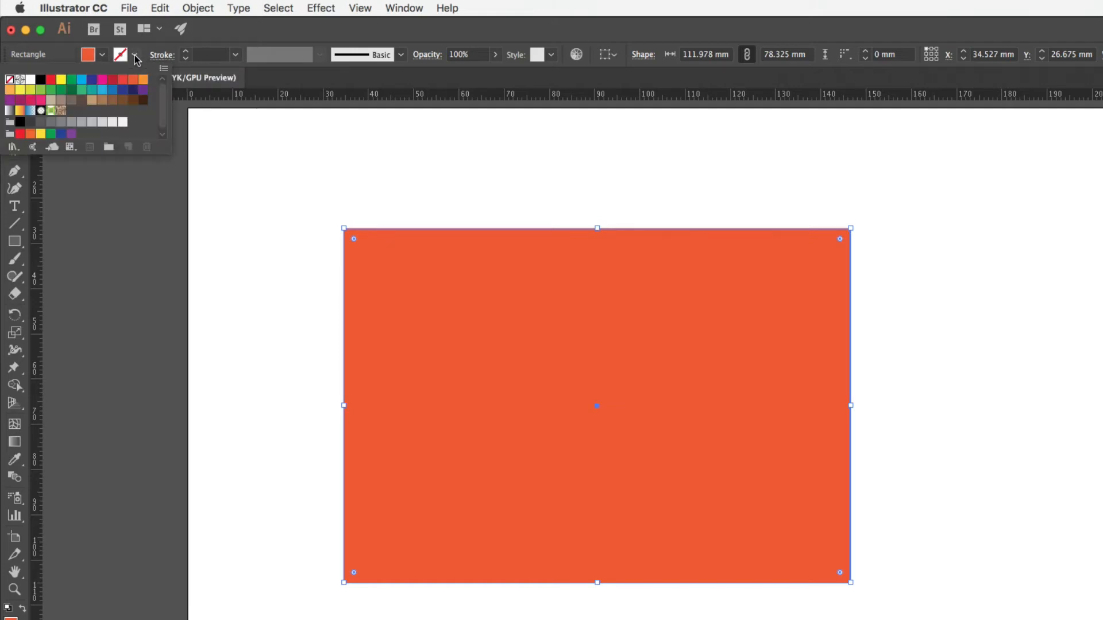
{"action": "left_click", "coordinate": [81, 84]}
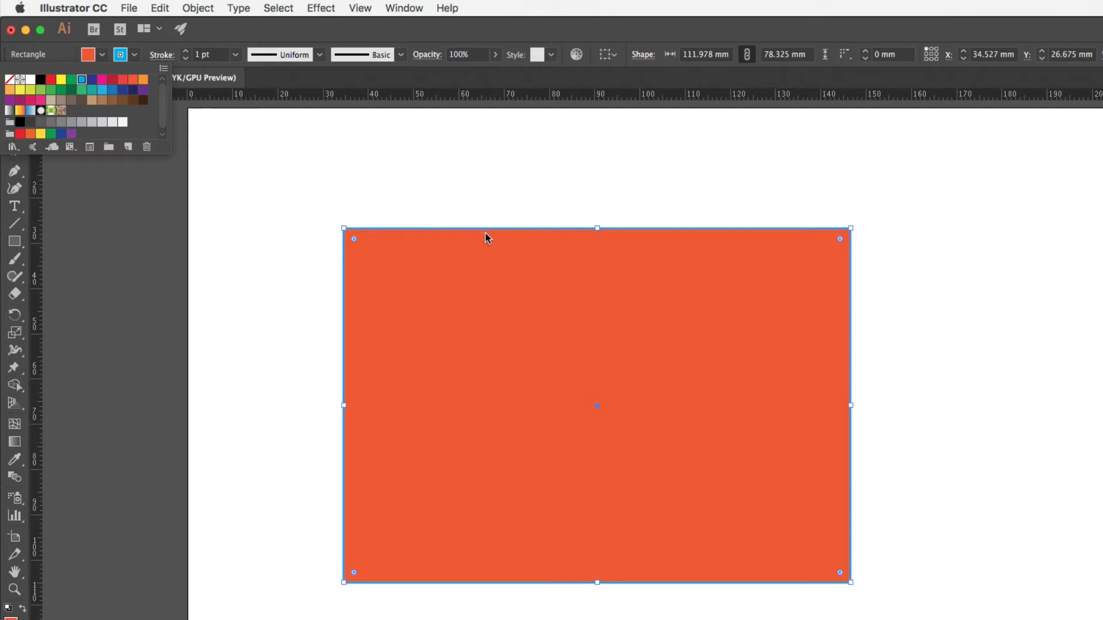
{"action": "left_click", "coordinate": [240, 36]}
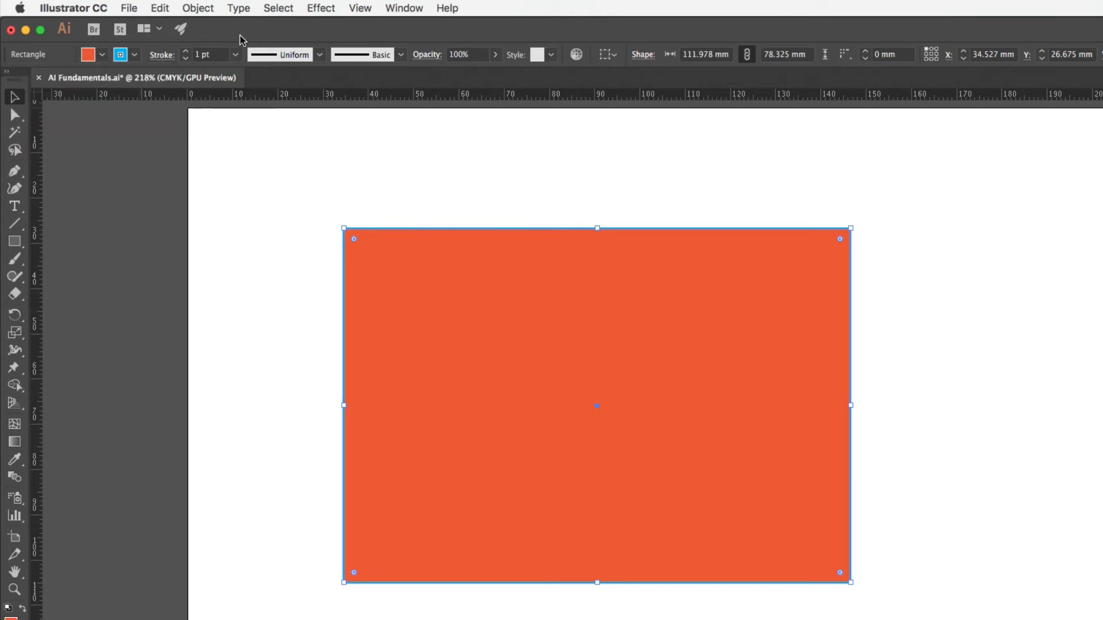
Step: Increase the rectangle's stroke weight to 6 pt
{"action": "left_click", "coordinate": [186, 52]}
{"action": "left_click", "coordinate": [185, 51]}
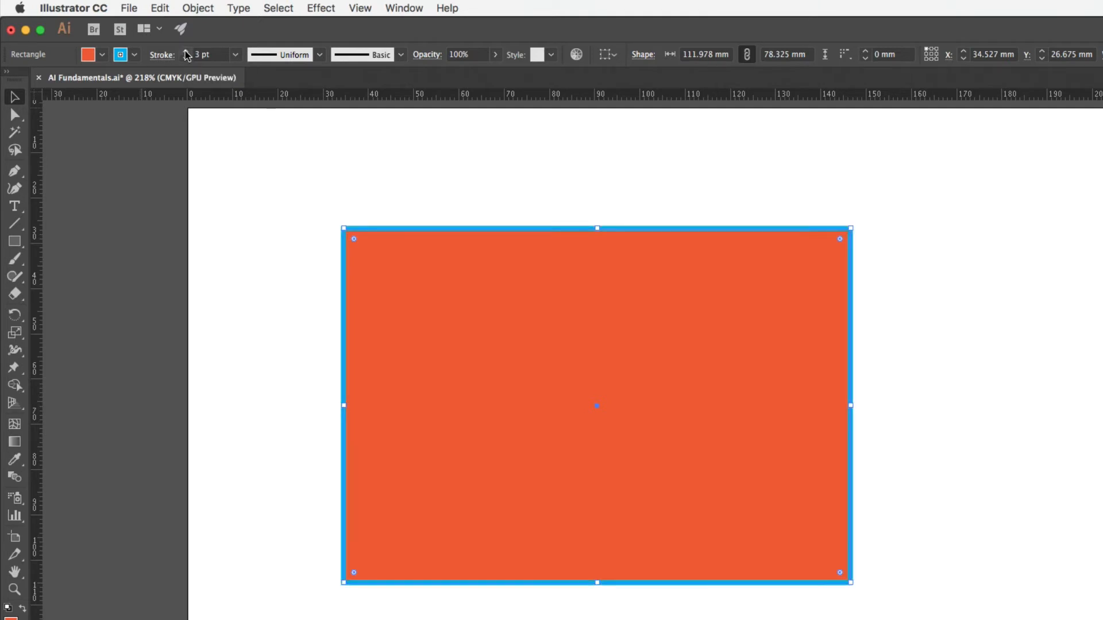
{"action": "left_click", "coordinate": [185, 52]}
{"action": "left_click", "coordinate": [186, 51]}
{"action": "left_click", "coordinate": [185, 51]}
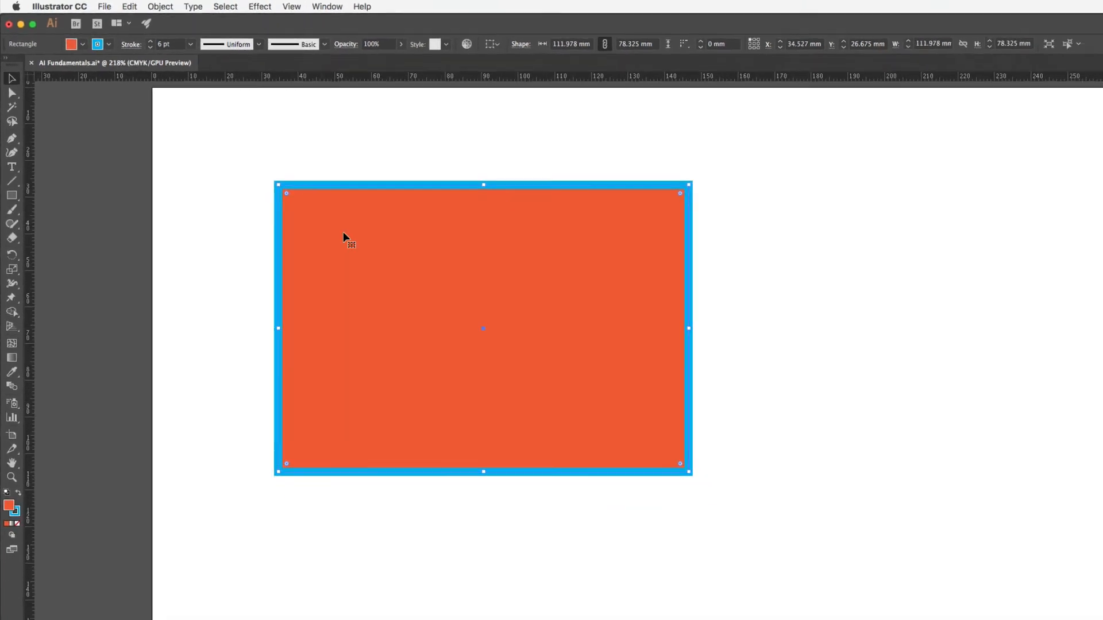
Step: Move the rectangle freehand near the artboard's upper-left corner and nudge it in 10 mm increments to about X 43 mm, Y 23 mm
{"action": "left_click_drag", "start_coordinate": [385, 264], "coordinate": [494, 236]}
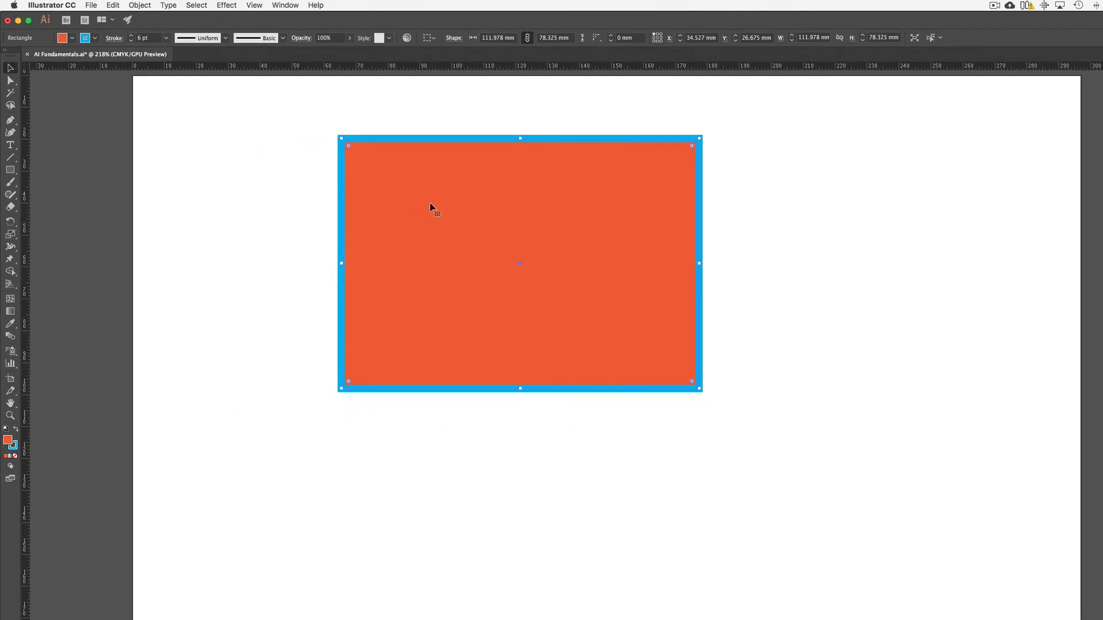
{"action": "left_click_drag", "start_coordinate": [430, 207], "coordinate": [308, 185]}
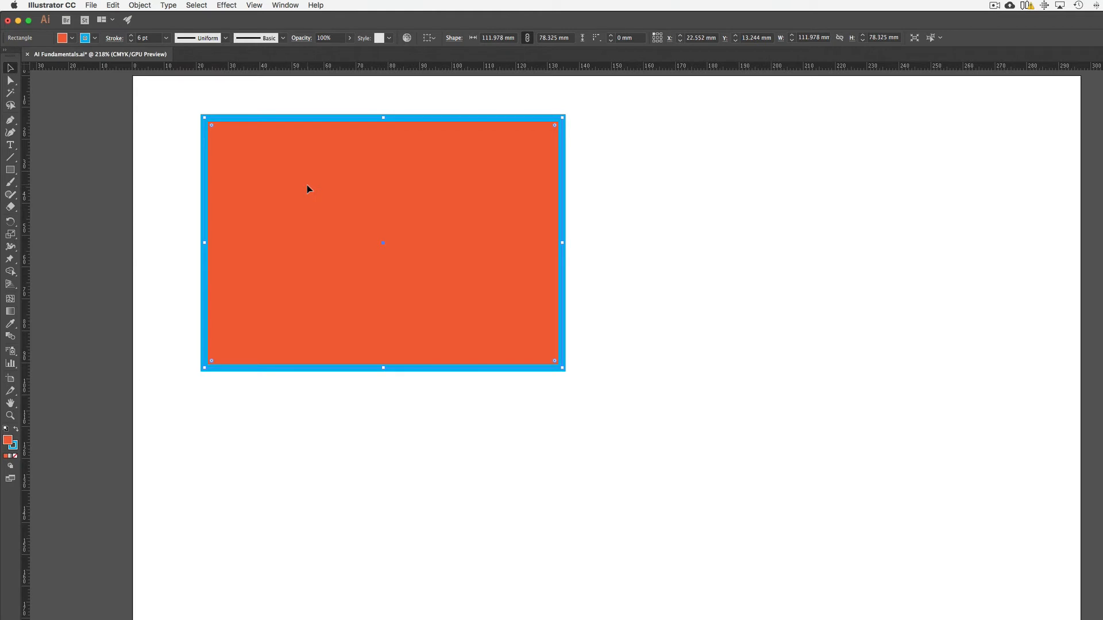
{"action": "key", "text": "shift+Right"}
{"action": "key", "text": "shift+Right"}
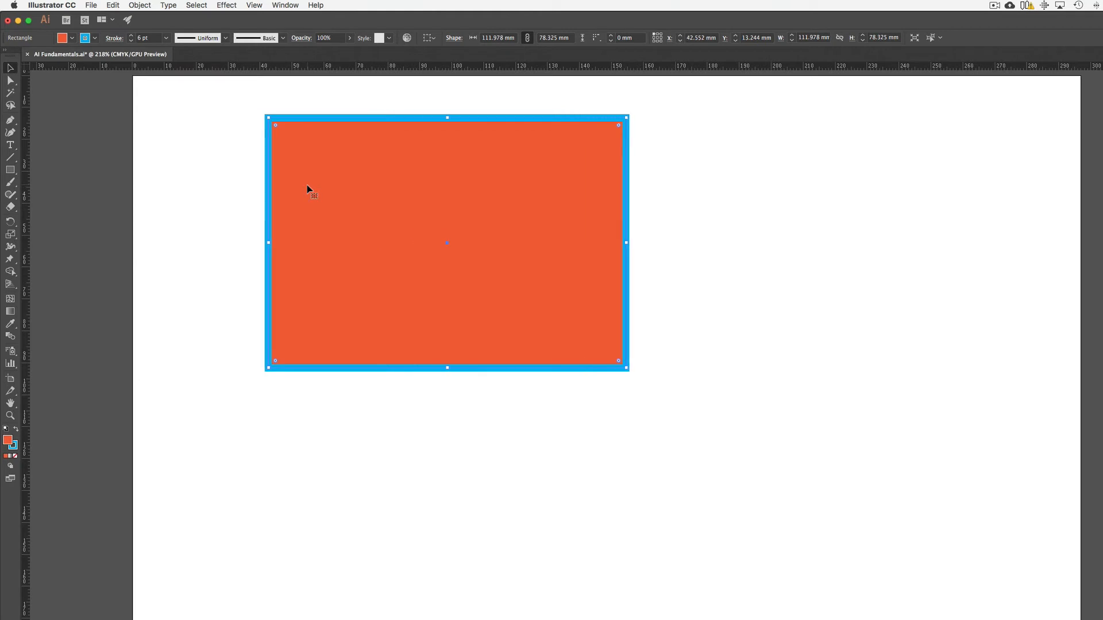
{"action": "key", "text": "shift+Left"}
{"action": "key", "text": "shift+Down"}
{"action": "key", "text": "shift+Down"}
{"action": "key", "text": "shift+Down"}
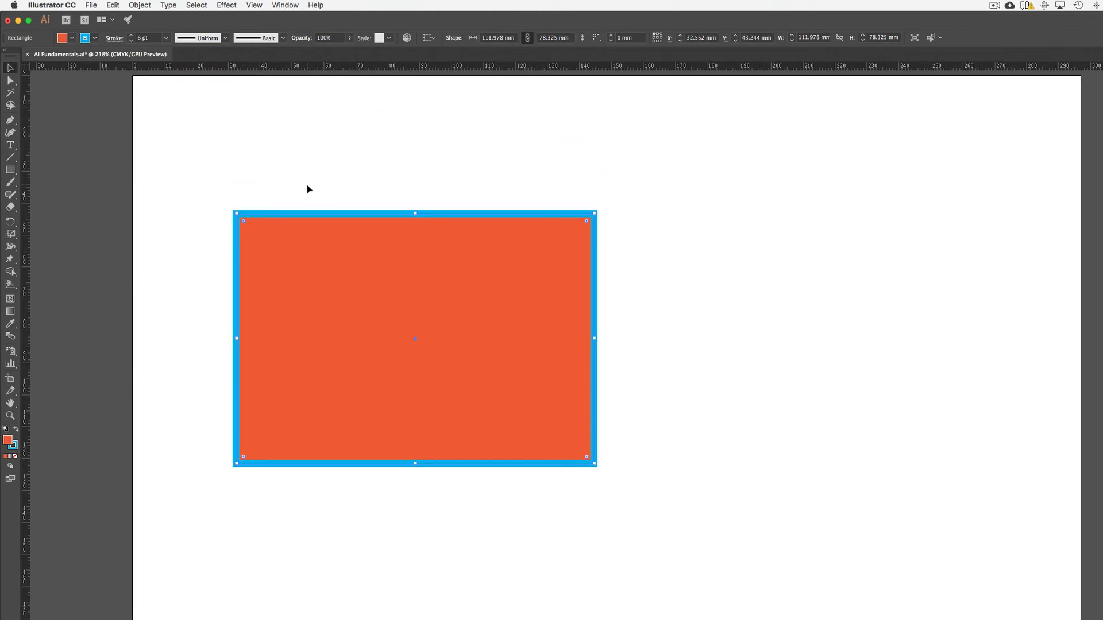
{"action": "key", "text": "shift+Up"}
{"action": "key", "text": "shift+Up"}
{"action": "key", "text": "shift+Right"}
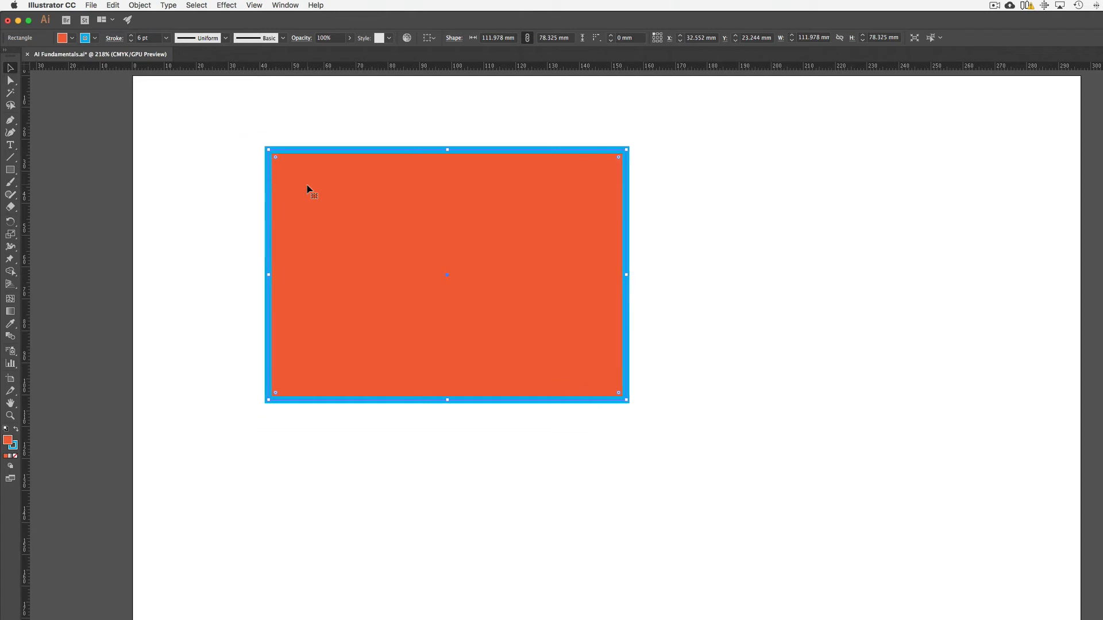
Step: Nudge the rectangle in 10 mm increments past the artboard's right and left edges and back to about X 53 mm
{"action": "key", "text": "shift+Right"}
{"action": "key", "text": "shift+Right"}
{"action": "key", "text": "shift+Right"}
{"action": "key", "text": "shift+Right"}
{"action": "key", "text": "shift+Right"}
{"action": "key", "text": "shift+Right"}
{"action": "key", "text": "shift+Right"}
{"action": "key", "text": "shift+Right"}
{"action": "key", "text": "shift+Right"}
{"action": "key", "text": "shift+Right"}
{"action": "key", "text": "shift+Right"}
{"action": "key", "text": "shift+Right"}
{"action": "key", "text": "shift+Right"}
{"action": "key", "text": "shift+Right"}
{"action": "key", "text": "shift+Right"}
{"action": "key", "text": "shift+Right"}
{"action": "key", "text": "shift+Right"}
{"action": "key", "text": "shift+Right"}
{"action": "key", "text": "shift+Right"}
{"action": "key", "text": "shift+Right"}
{"action": "key", "text": "shift+Right"}
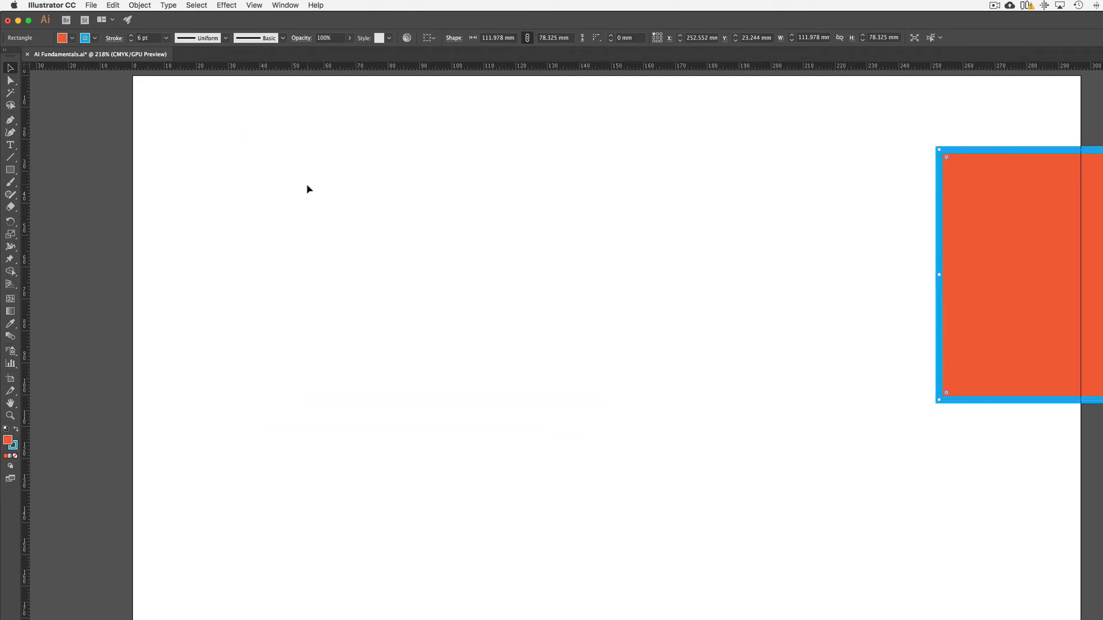
{"action": "key", "text": "shift+Left"}
{"action": "key", "text": "shift+Left"}
{"action": "key", "text": "shift+Left"}
{"action": "key", "text": "shift+Left"}
{"action": "key", "text": "shift+Left"}
{"action": "key", "text": "shift+Left"}
{"action": "key", "text": "shift+Left"}
{"action": "key", "text": "shift+Left"}
{"action": "key", "text": "shift+Left"}
{"action": "key", "text": "shift+Left"}
{"action": "key", "text": "shift+Left"}
{"action": "key", "text": "shift+Left"}
{"action": "key", "text": "shift+Left"}
{"action": "key", "text": "shift+Left"}
{"action": "key", "text": "shift+Left"}
{"action": "key", "text": "shift+Left"}
{"action": "key", "text": "shift+Left"}
{"action": "key", "text": "shift+Left"}
{"action": "key", "text": "shift+Left"}
{"action": "key", "text": "shift+Left"}
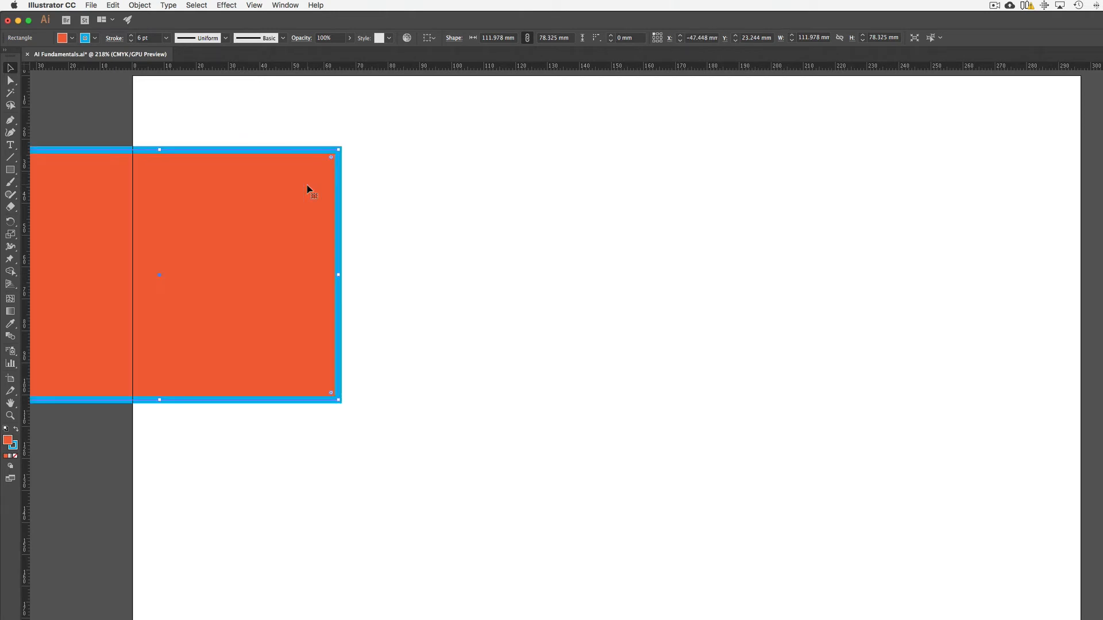
{"action": "key", "text": "shift+Right"}
{"action": "key", "text": "shift+Right"}
{"action": "key", "text": "shift+Right"}
{"action": "key", "text": "shift+Right"}
{"action": "key", "text": "shift+Right"}
{"action": "key", "text": "shift+Right"}
{"action": "key", "text": "shift+Right"}
{"action": "key", "text": "shift+Right"}
{"action": "key", "text": "shift+Right"}
{"action": "key", "text": "shift+Right"}
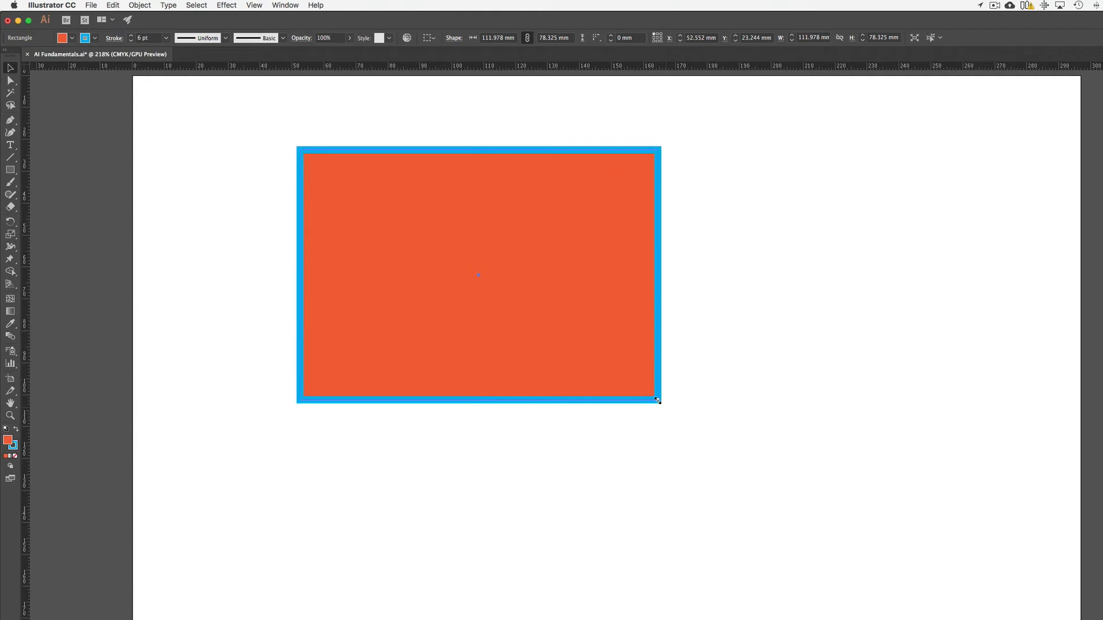
Step: Try resizing the rectangle without constrained proportions to about 52 × 59 mm and undo the resize
{"action": "mouse_move", "coordinate": [657, 400]}
{"action": "left_mouse_down"}
{"action": "mouse_move", "coordinate": [547, 323]}
{"action": "mouse_move", "coordinate": [530, 294]}
{"action": "mouse_move", "coordinate": [457, 258]}
{"action": "mouse_move", "coordinate": [543, 224]}
{"action": "mouse_move", "coordinate": [467, 337]}
{"action": "left_mouse_up"}
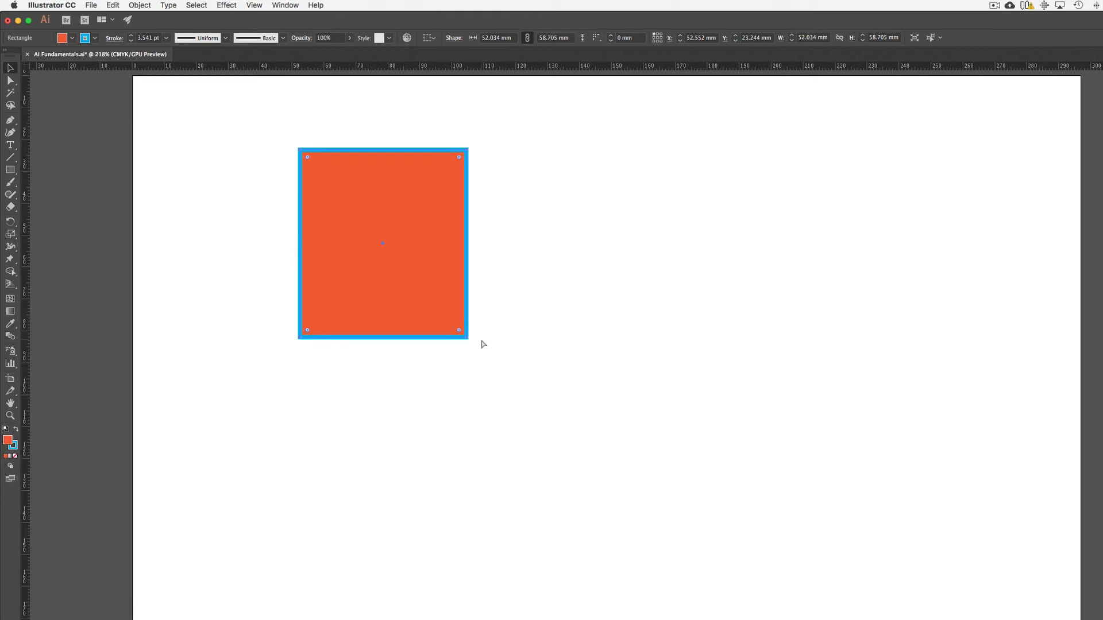
{"action": "key", "text": "super+z"}
{"action": "key", "text": "super+z"}
{"action": "key", "text": "super+z"}
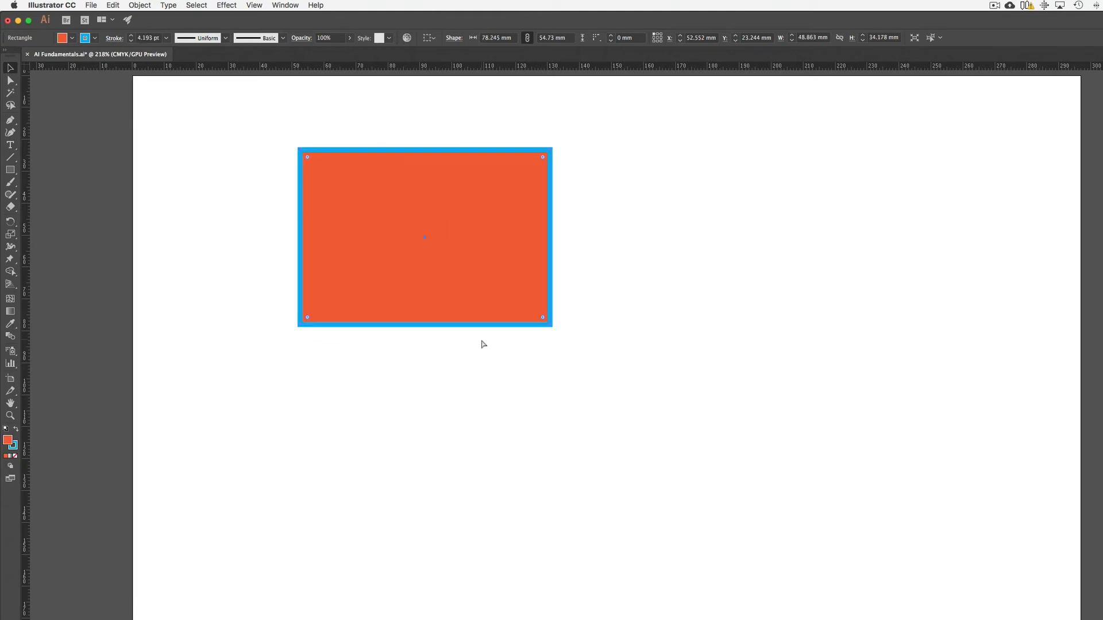
Step: Scale the rectangle proportionally to about 56 × 39 mm and move it to about X 19 mm, Y 14.5 mm
{"action": "left_click_drag", "start_coordinate": [551, 324], "coordinate": [492, 279]}
{"action": "left_click_drag", "start_coordinate": [448, 197], "coordinate": [343, 170]}
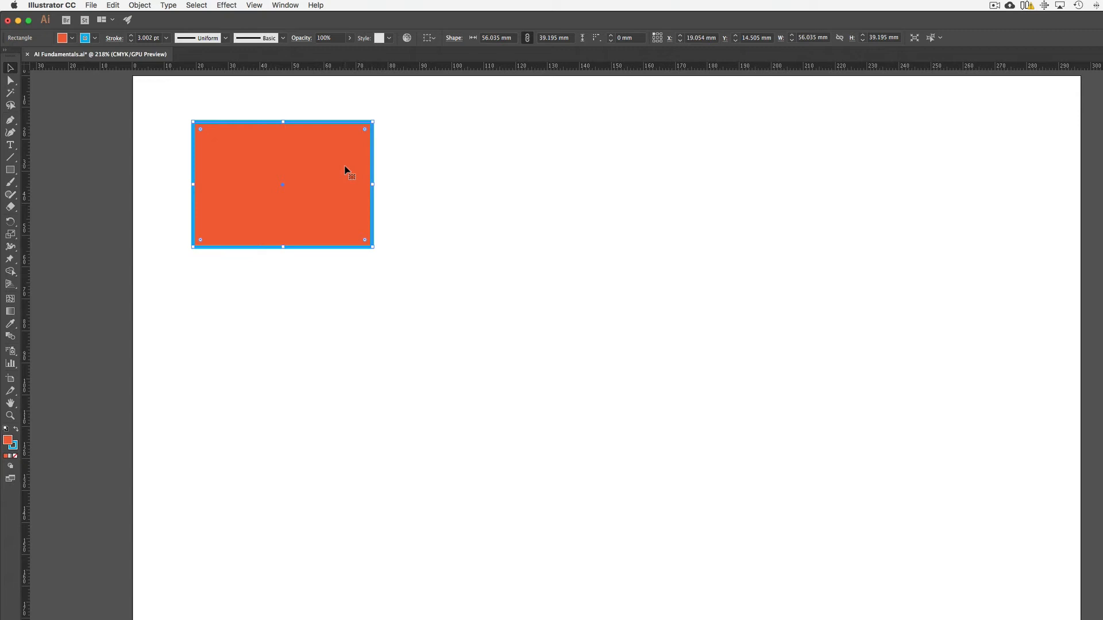
Step: Step the view magnification in and out around the selected rectangle, finishing at 600%
{"action": "key", "text": "super+equal"}
{"action": "key", "text": "super+equal"}
{"action": "key", "text": "super+equal"}
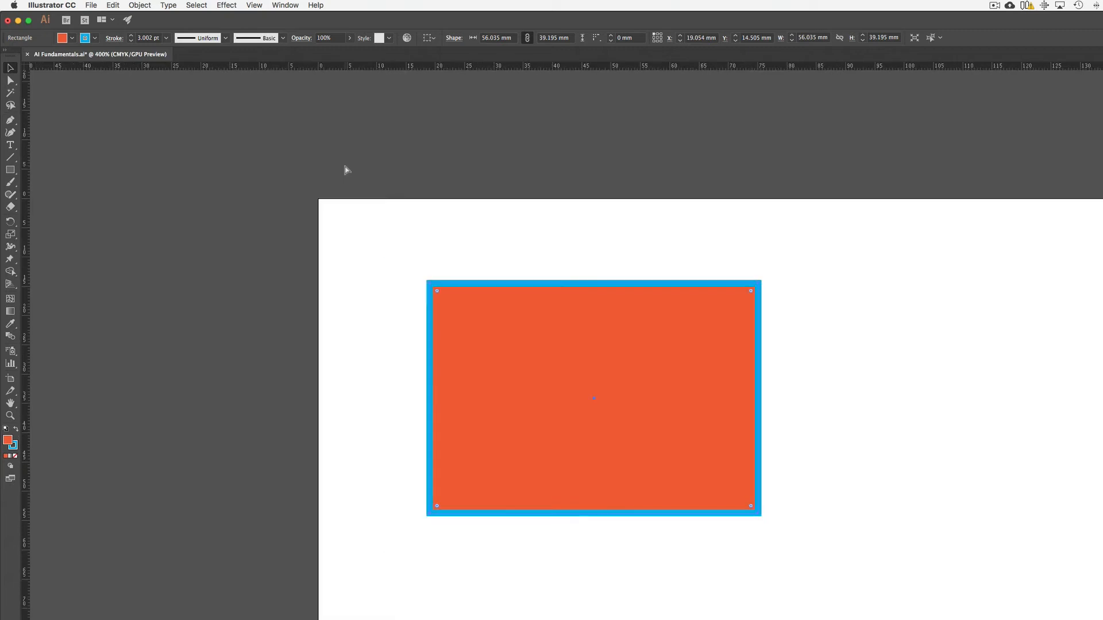
{"action": "key", "text": "super+minus"}
{"action": "key", "text": "super+minus"}
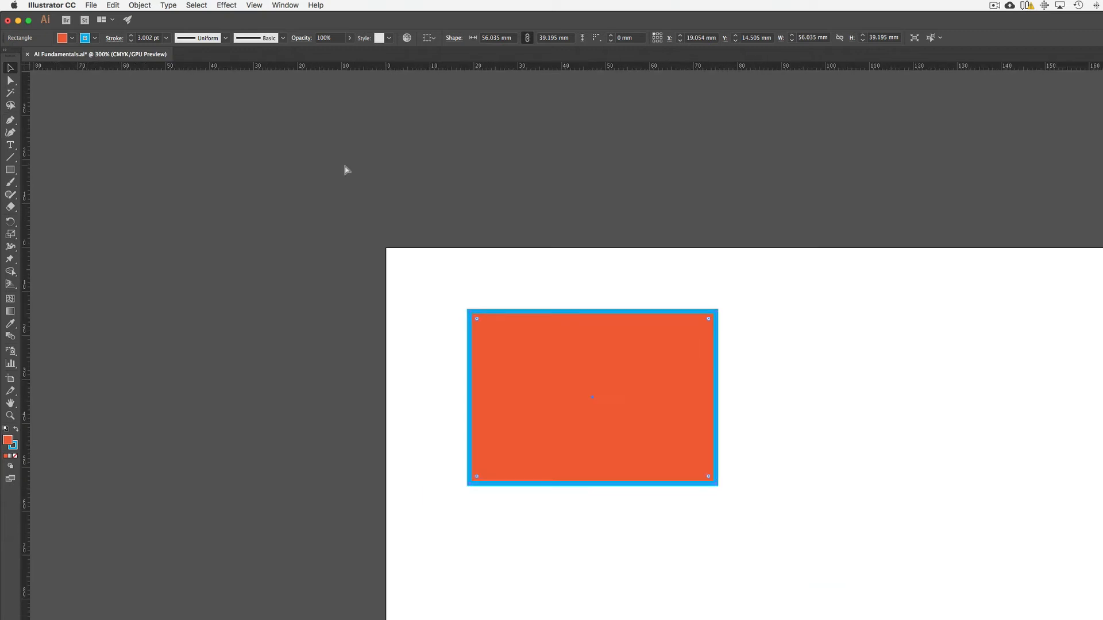
{"action": "key", "text": "super+equal"}
{"action": "key", "text": "super+equal"}
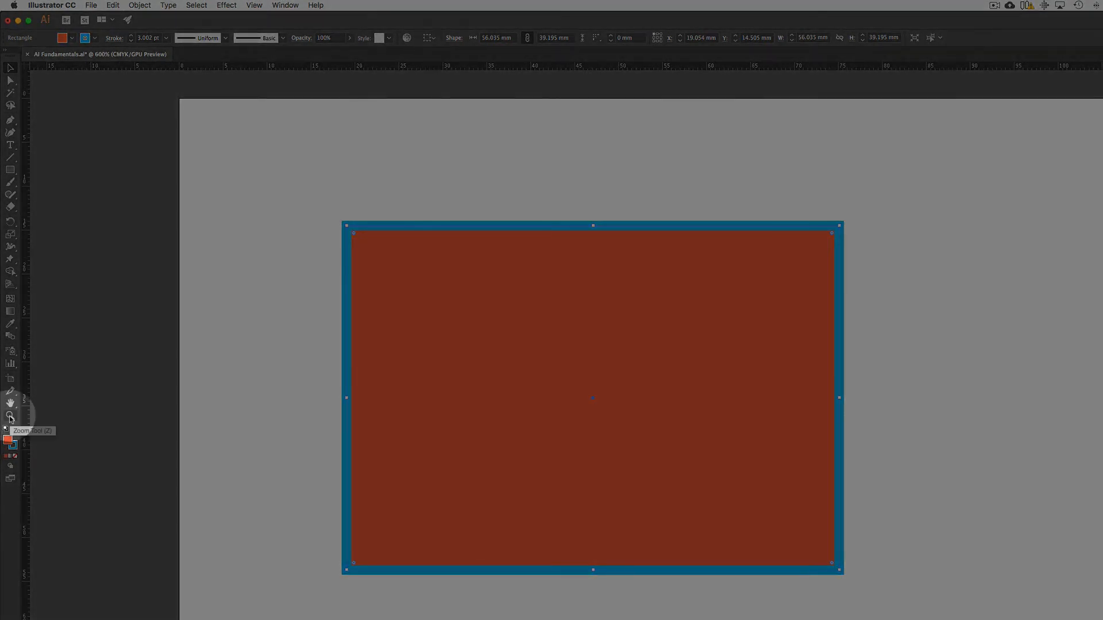
Step: Use the Zoom tool to magnify the rectangle to 800% and zoom back out to about 531%
{"action": "left_click", "coordinate": [10, 418]}
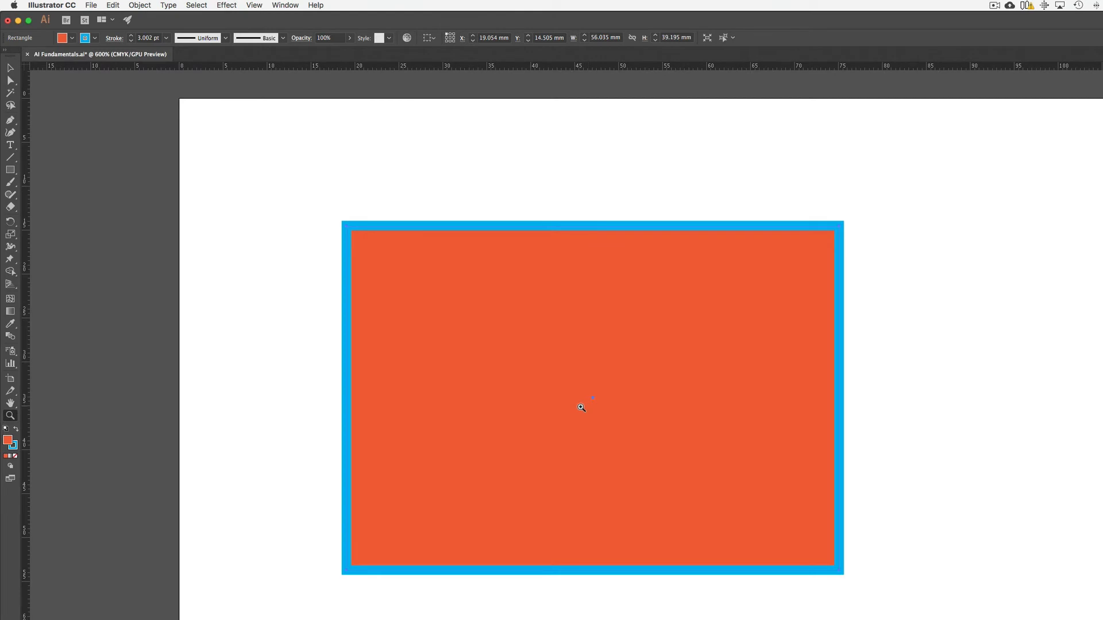
{"action": "left_click", "coordinate": [582, 405]}
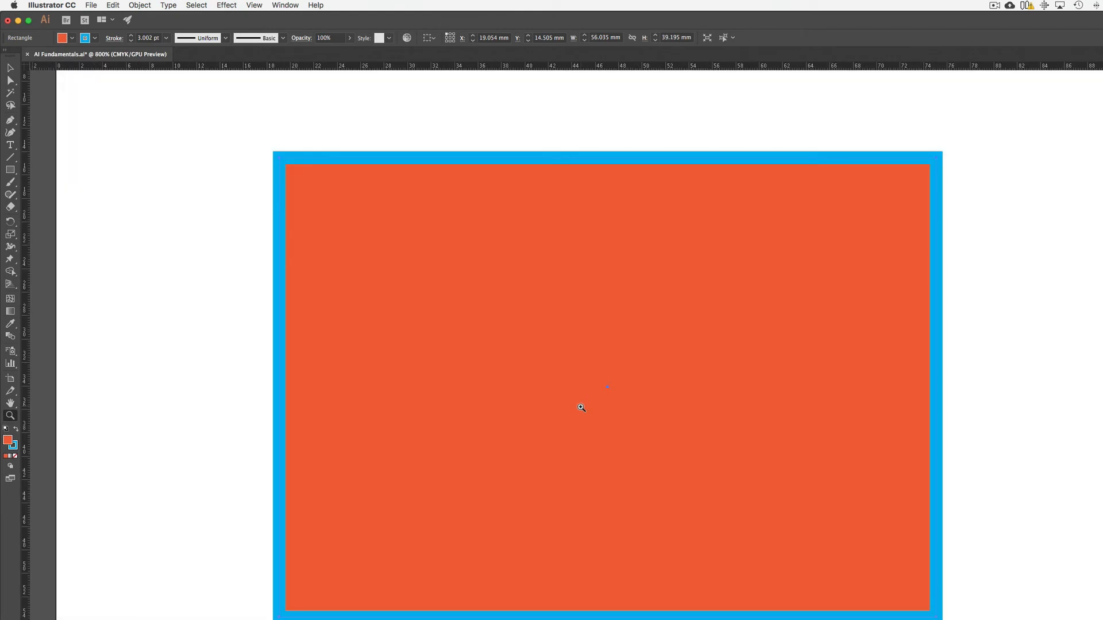
{"action": "left_click", "coordinate": [608, 411], "text": "alt"}
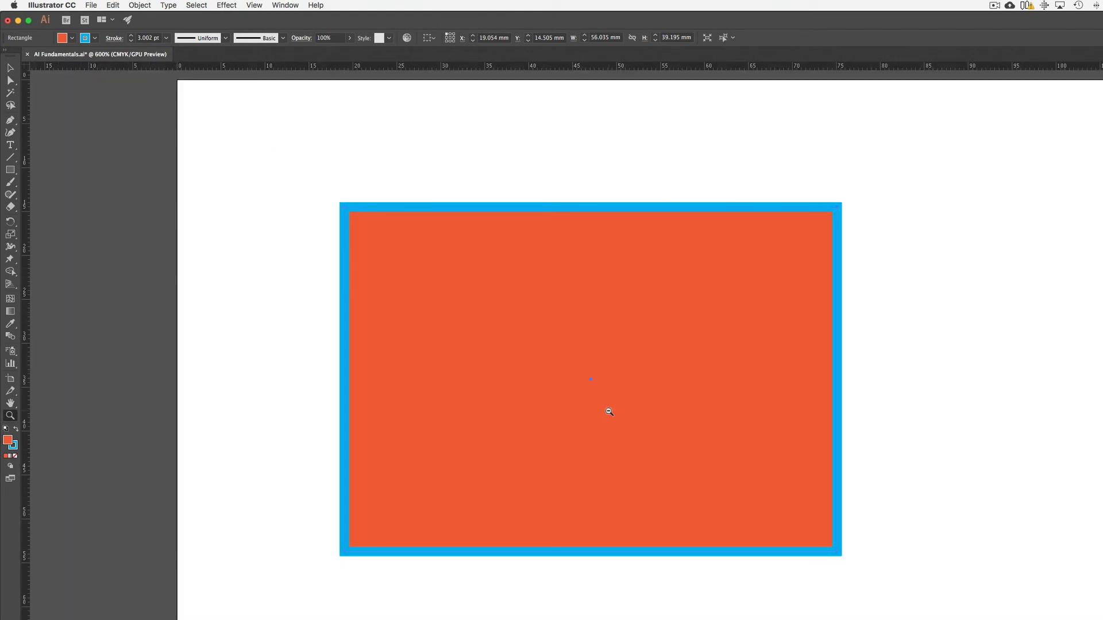
{"action": "left_click", "coordinate": [618, 417], "text": "alt"}
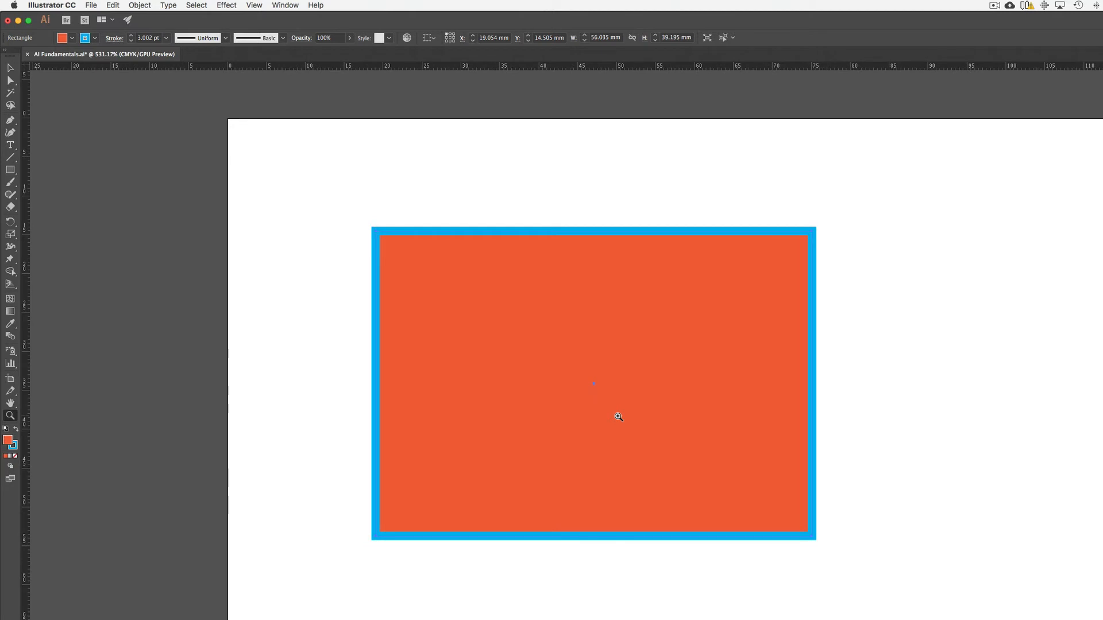
Step: Rotate the rectangle slightly clockwise with the Selection tool and undo the rotation
{"action": "left_click", "coordinate": [11, 69]}
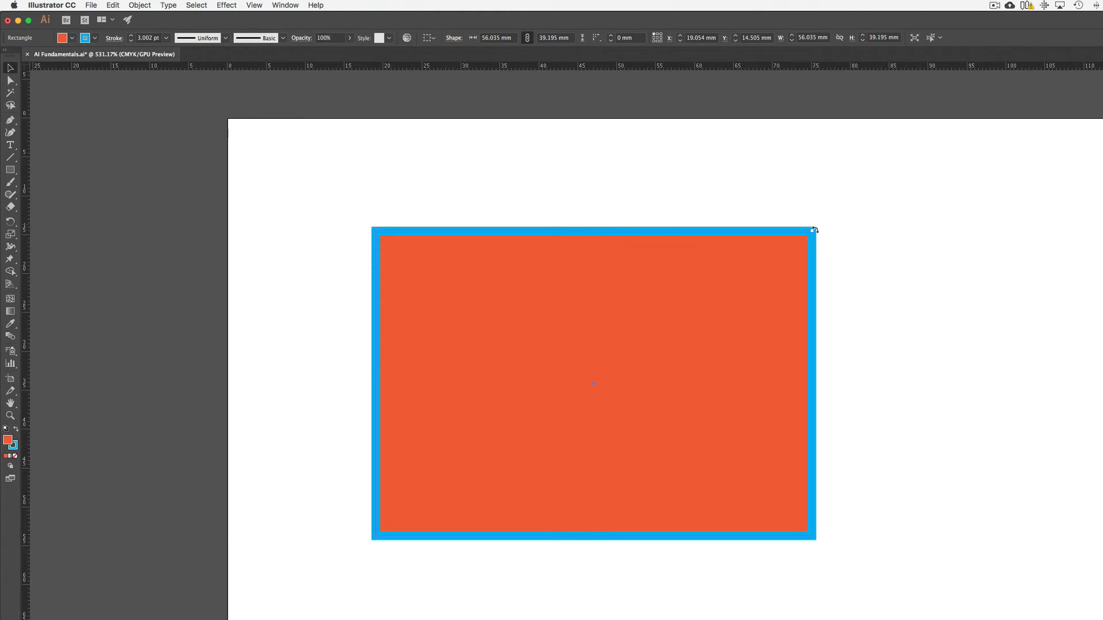
{"action": "left_click_drag", "start_coordinate": [814, 229], "coordinate": [829, 287]}
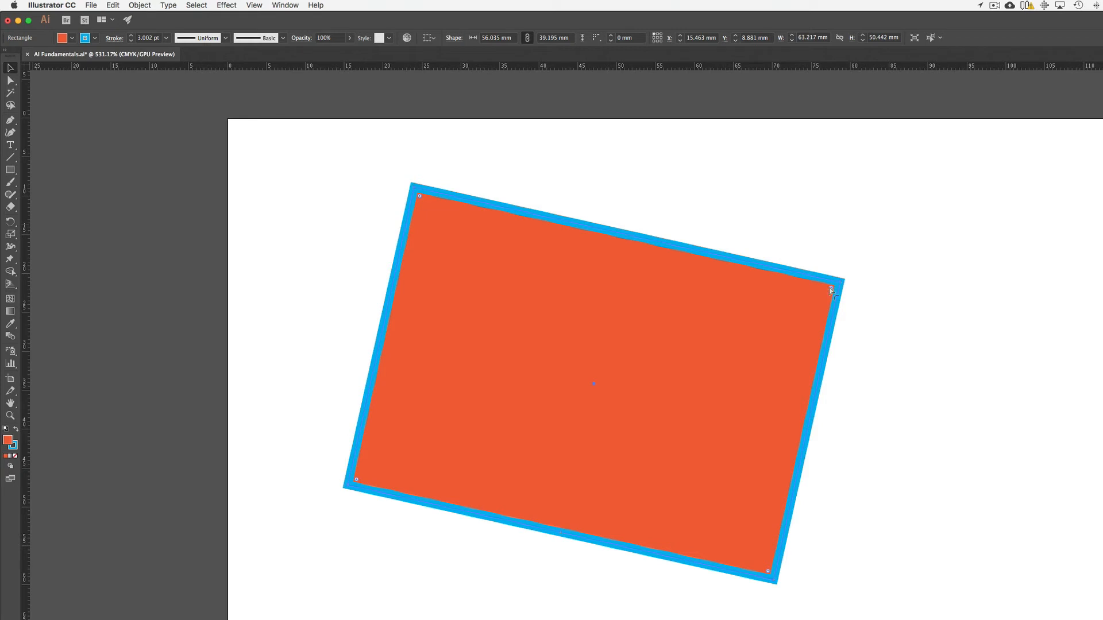
{"action": "key", "text": "super+z"}
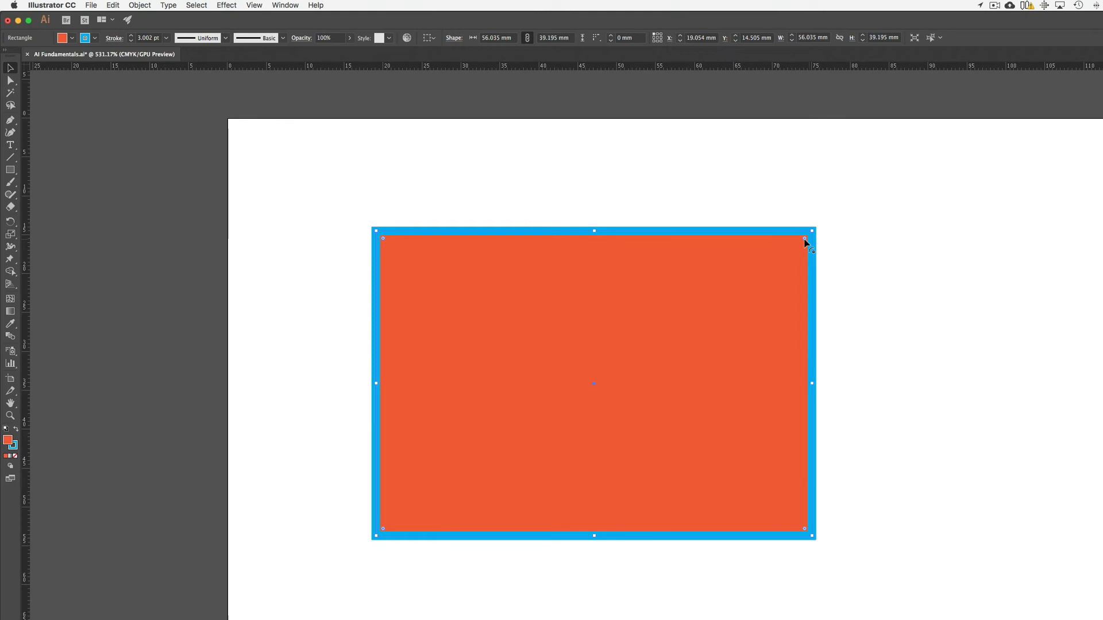
Step: Round only the rectangle's upper-right corner and undo the rounding, leaving the rectangle selected
{"action": "left_click_drag", "start_coordinate": [805, 239], "coordinate": [787, 265]}
{"action": "left_click", "coordinate": [934, 266]}
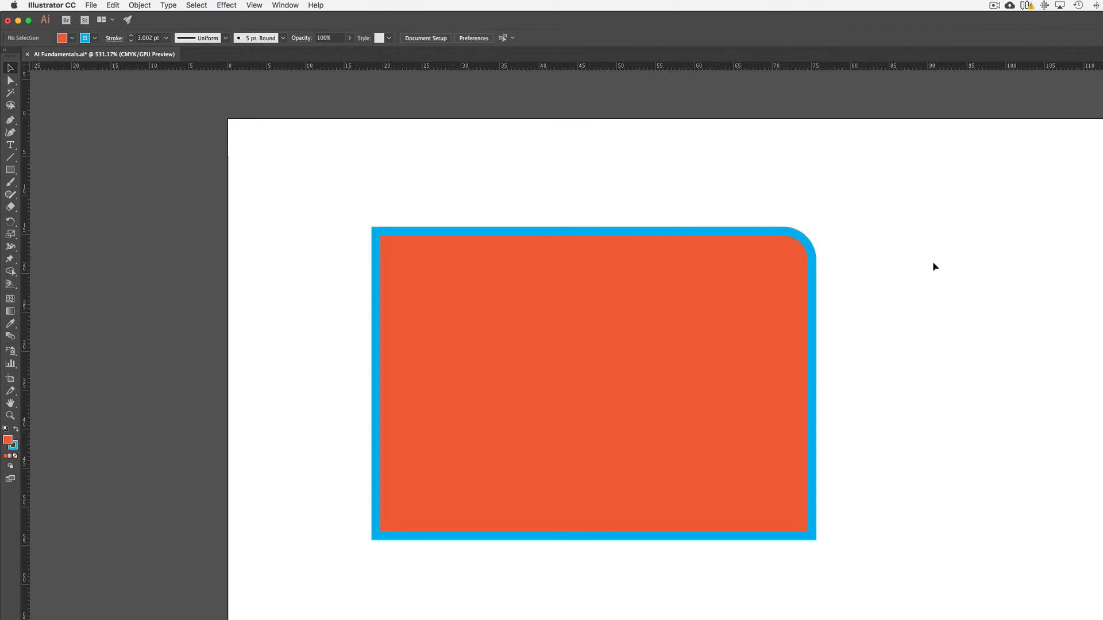
{"action": "key", "text": "super+z"}
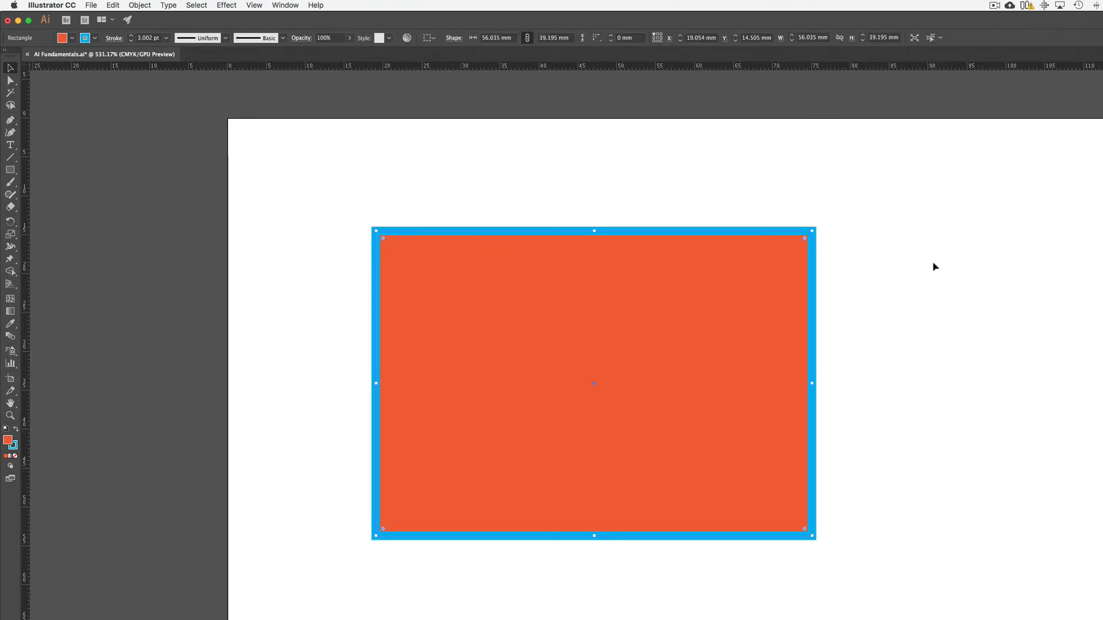
{"action": "left_click", "coordinate": [935, 266]}
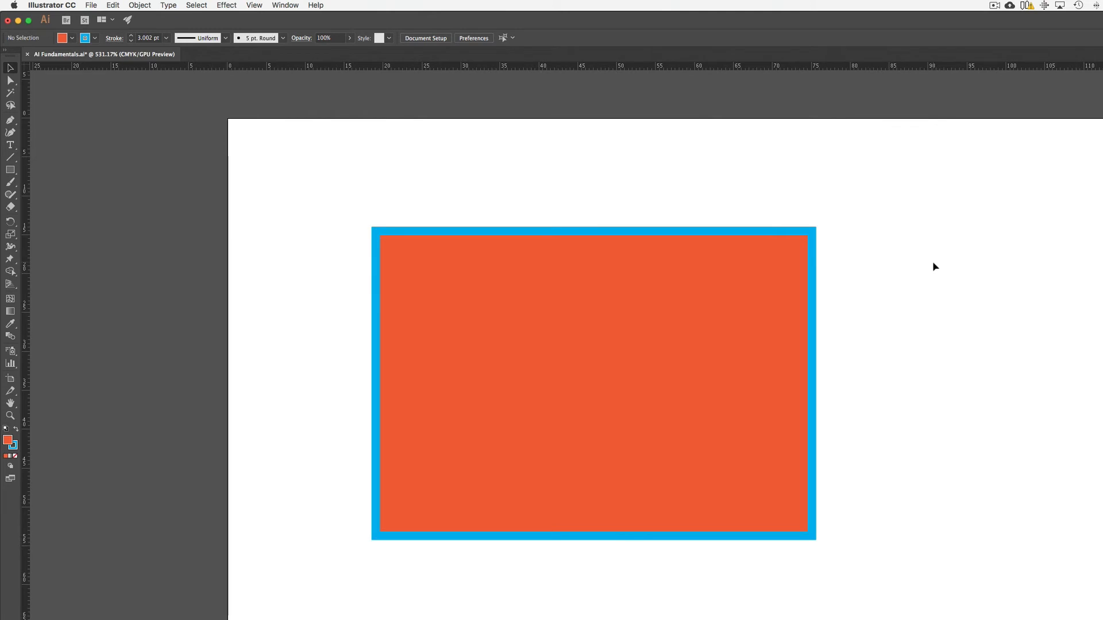
{"action": "left_click", "coordinate": [768, 272]}
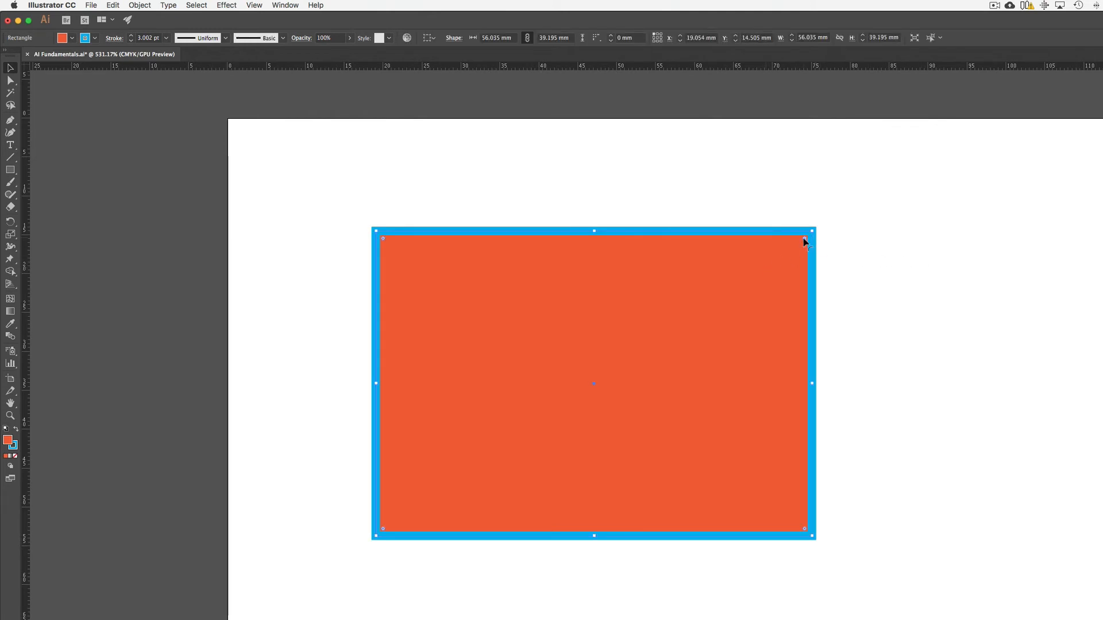
Step: Try rounding all four corners of the rectangle together by about 4.3 mm, undoing each attempt and finally deselecting the rectangle
{"action": "left_click_drag", "start_coordinate": [804, 241], "coordinate": [780, 267]}
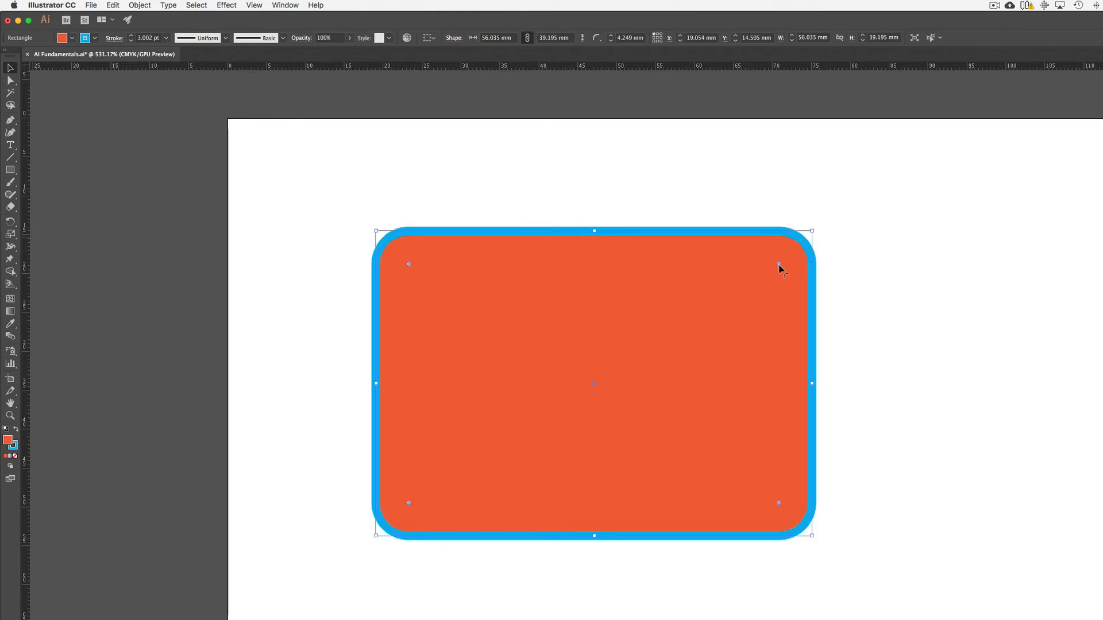
{"action": "key", "text": "super+z"}
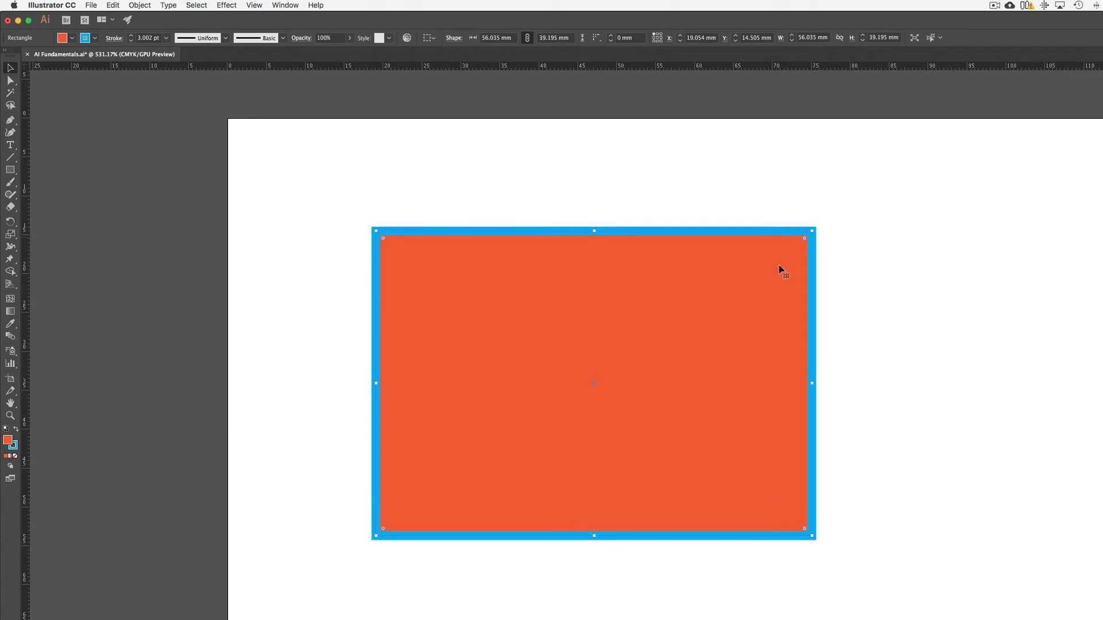
{"action": "left_click", "coordinate": [901, 267]}
{"action": "left_click", "coordinate": [803, 239]}
{"action": "left_click_drag", "start_coordinate": [805, 242], "coordinate": [782, 261]}
{"action": "key", "text": "super+z"}
{"action": "left_click", "coordinate": [924, 245]}
{"action": "left_click", "coordinate": [804, 243]}
{"action": "left_click_drag", "start_coordinate": [806, 244], "coordinate": [785, 269]}
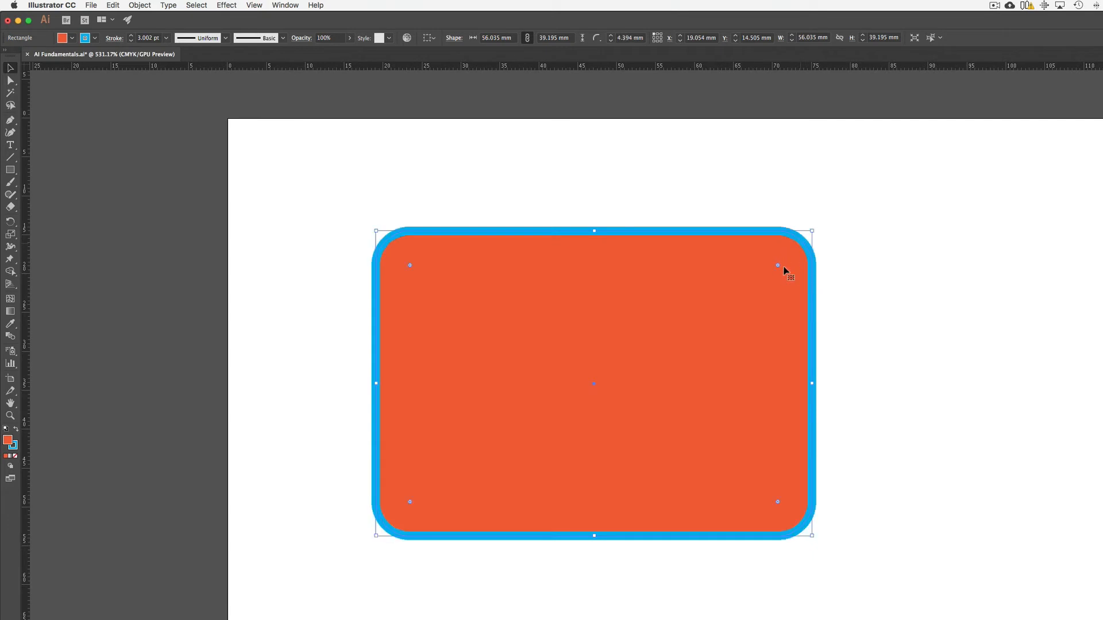
{"action": "key", "text": "super+z"}
{"action": "left_click", "coordinate": [888, 252]}
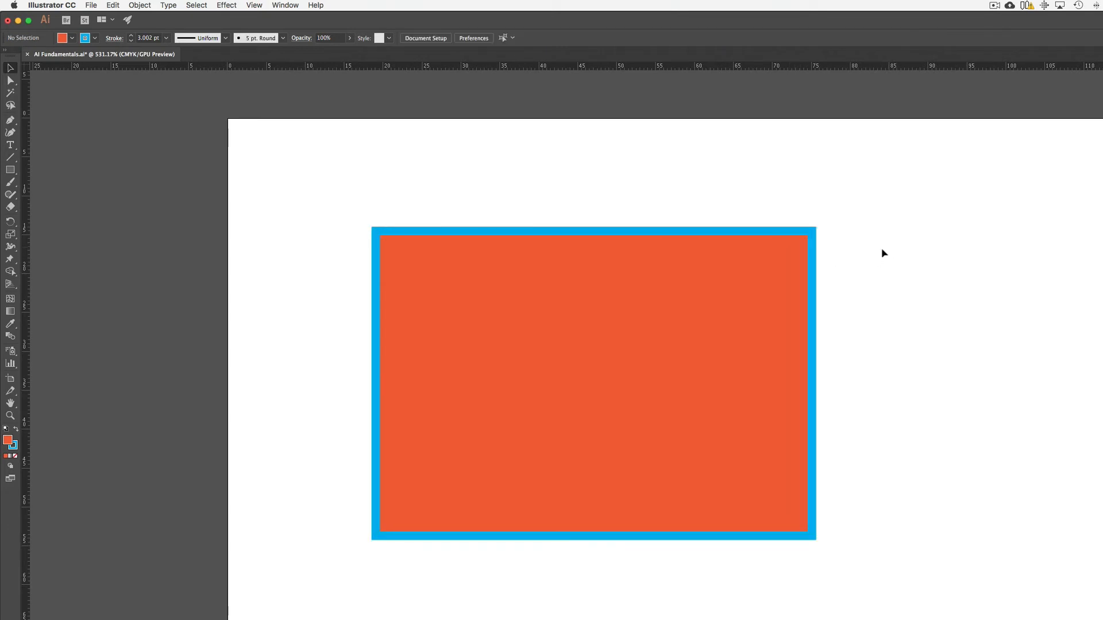
Step: Move the rectangle towards the artboard's upper-left corner, shrink it to about 32 by 22 mm and deselect it
{"action": "left_click_drag", "start_coordinate": [751, 282], "coordinate": [642, 199]}
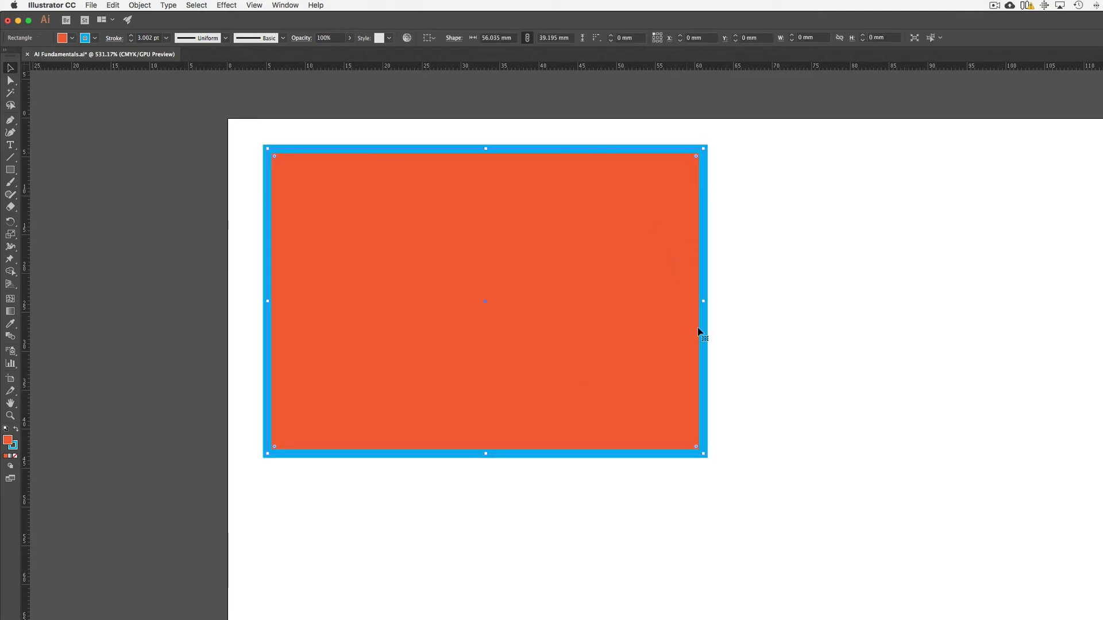
{"action": "left_click_drag", "start_coordinate": [703, 455], "coordinate": [552, 323]}
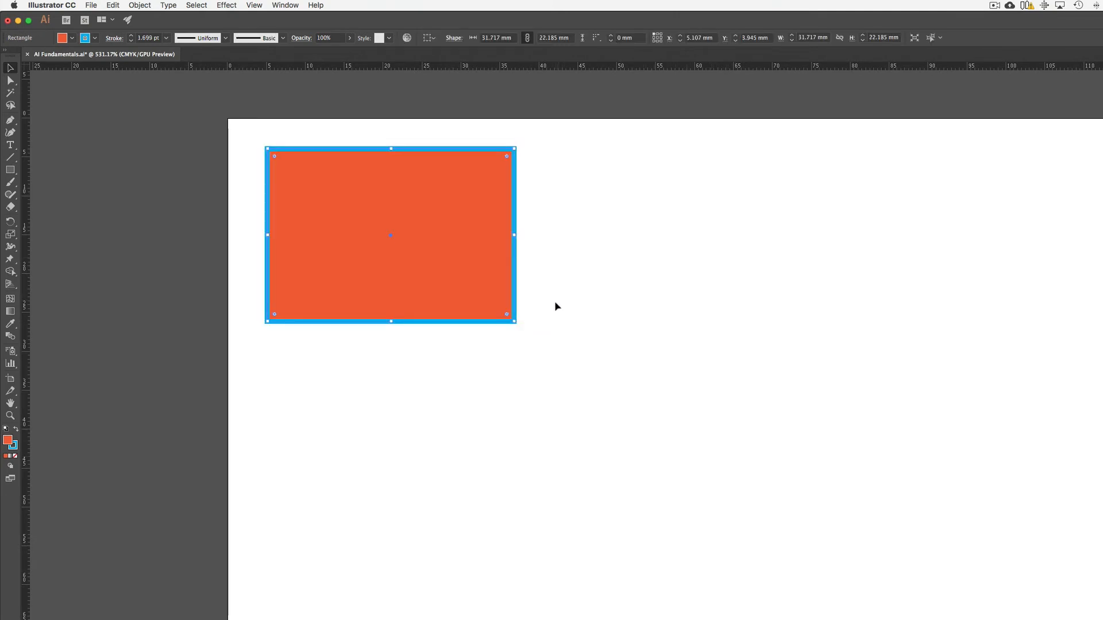
{"action": "left_click", "coordinate": [566, 305]}
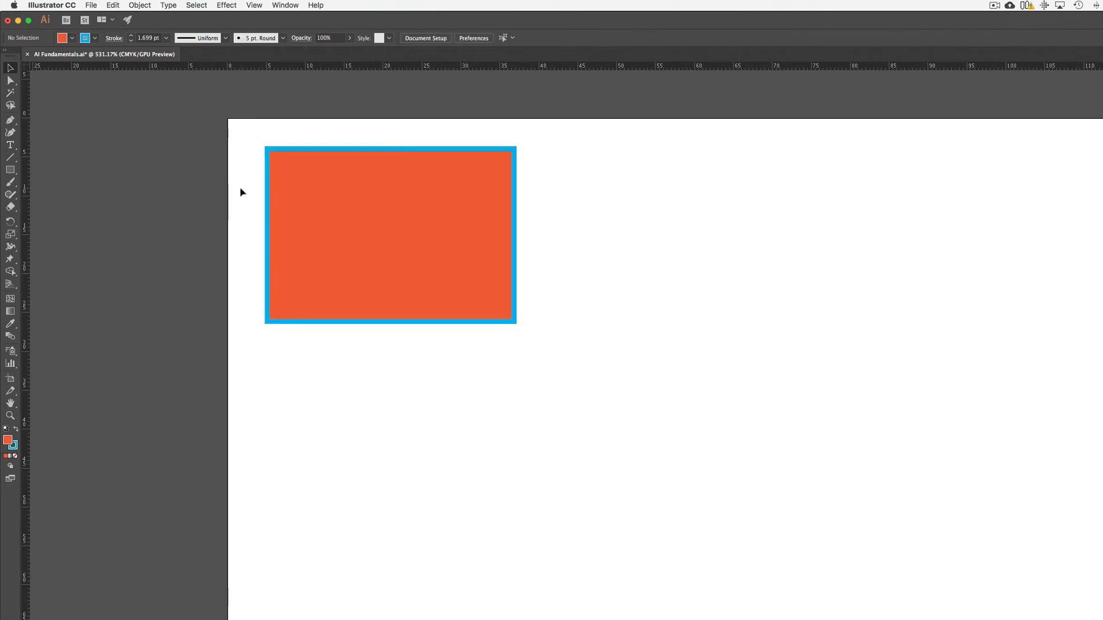
Step: Draw a tall ellipse about 9.5 by 23 mm beside the rectangle and a circle about 23.6 mm across beyond it
{"action": "left_click", "coordinate": [10, 170]}
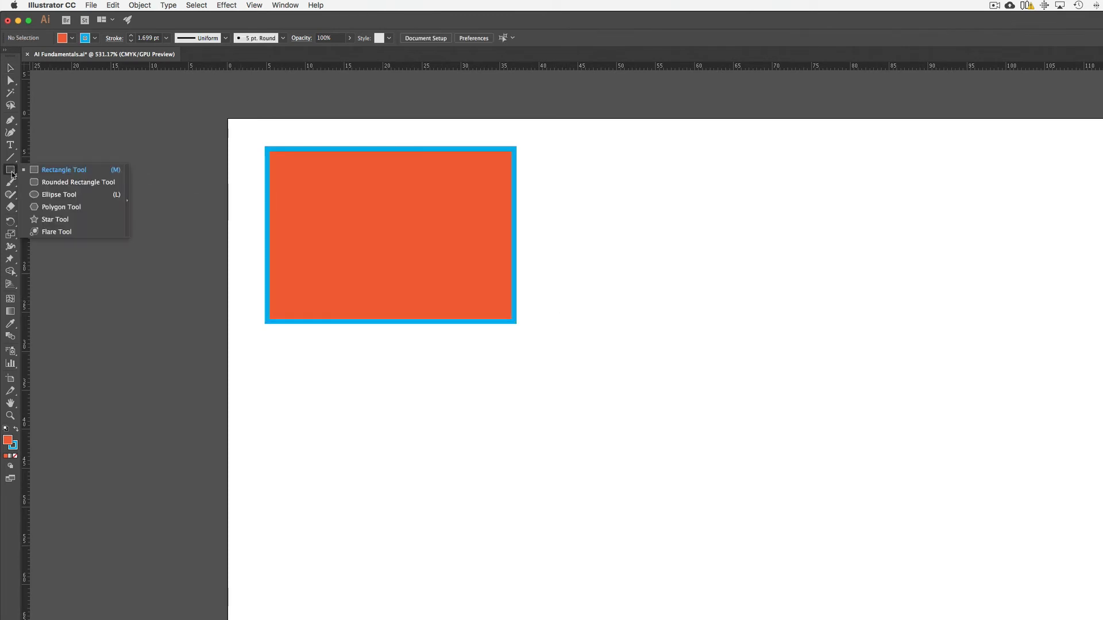
{"action": "left_click", "coordinate": [59, 196]}
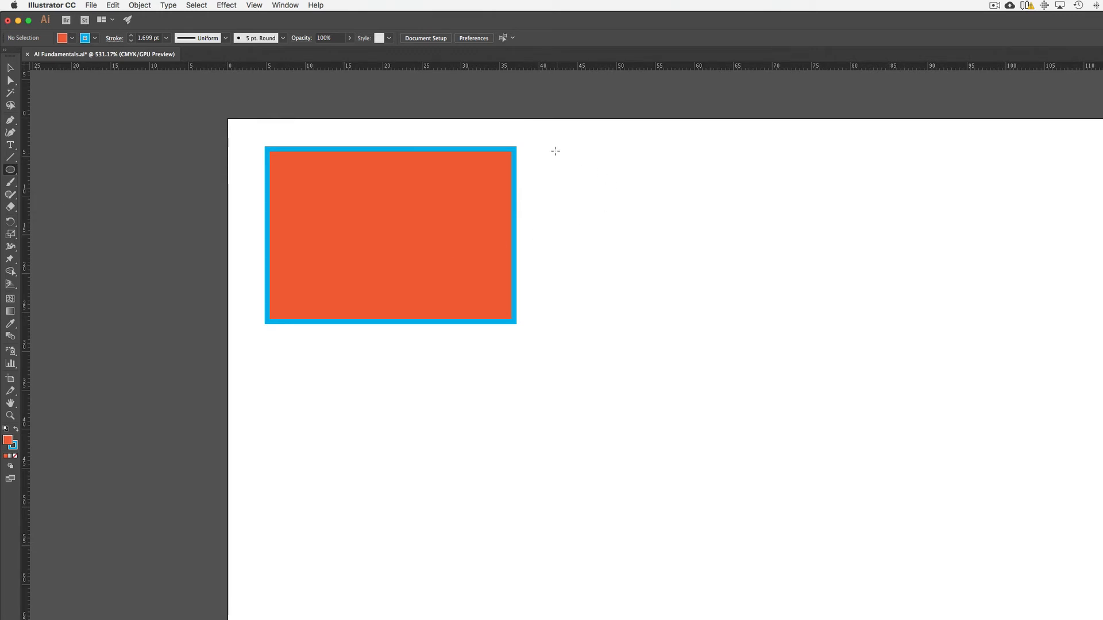
{"action": "mouse_move", "coordinate": [554, 149]}
{"action": "left_mouse_down"}
{"action": "mouse_move", "coordinate": [614, 248]}
{"action": "mouse_move", "coordinate": [629, 327]}
{"action": "left_mouse_up"}
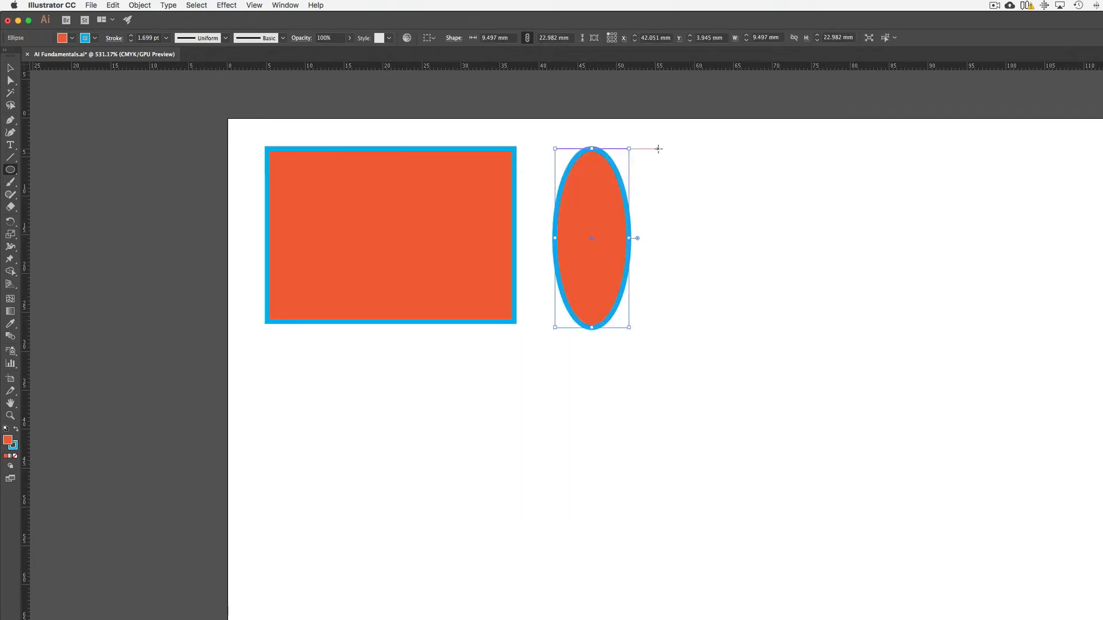
{"action": "left_click_drag", "start_coordinate": [657, 149], "coordinate": [842, 332]}
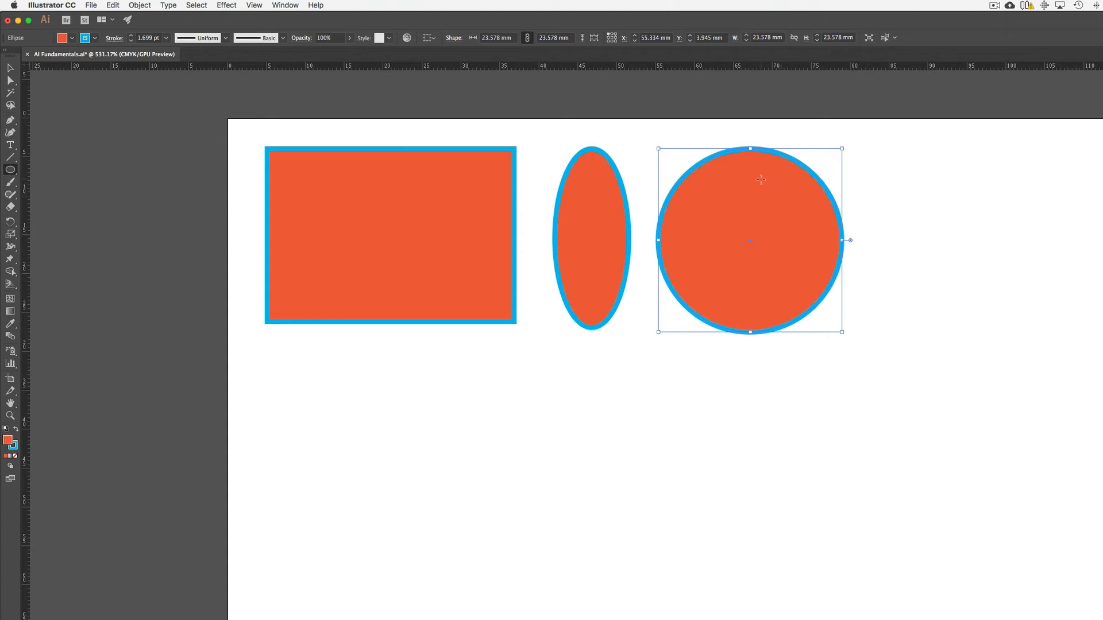
Step: Give the circle a magenta fill and a yellow stroke
{"action": "left_click", "coordinate": [71, 38]}
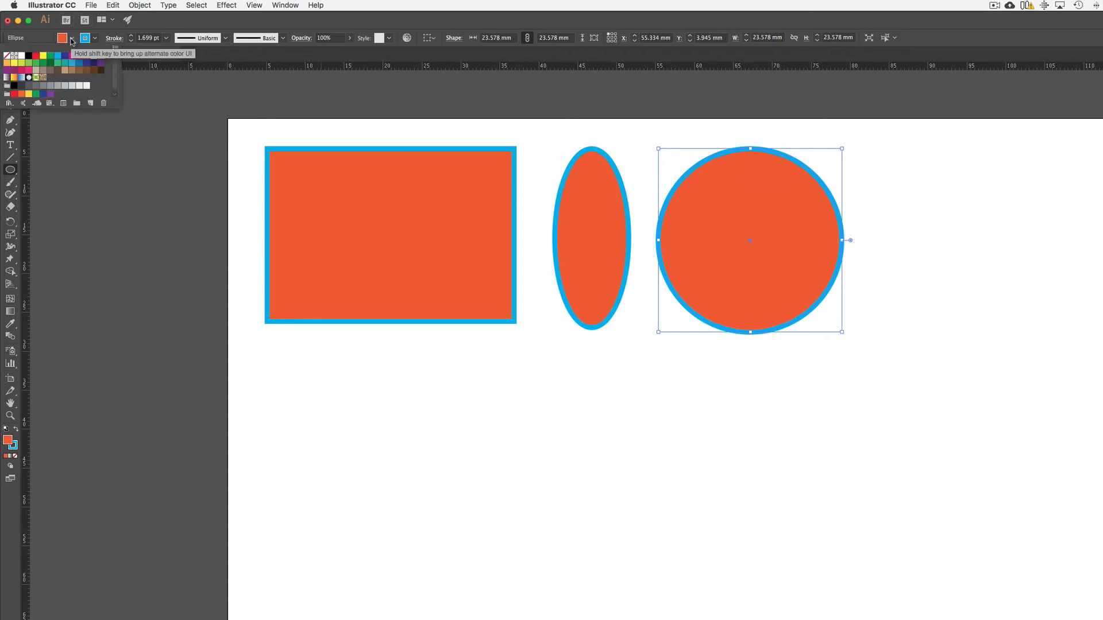
{"action": "left_click", "coordinate": [74, 56]}
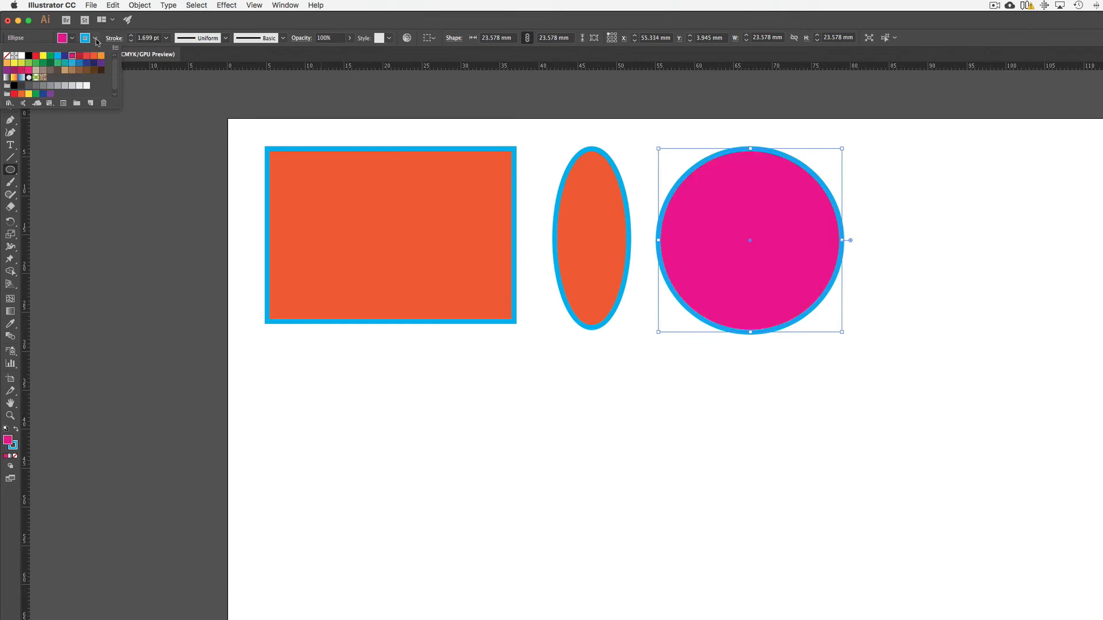
{"action": "left_click", "coordinate": [95, 39]}
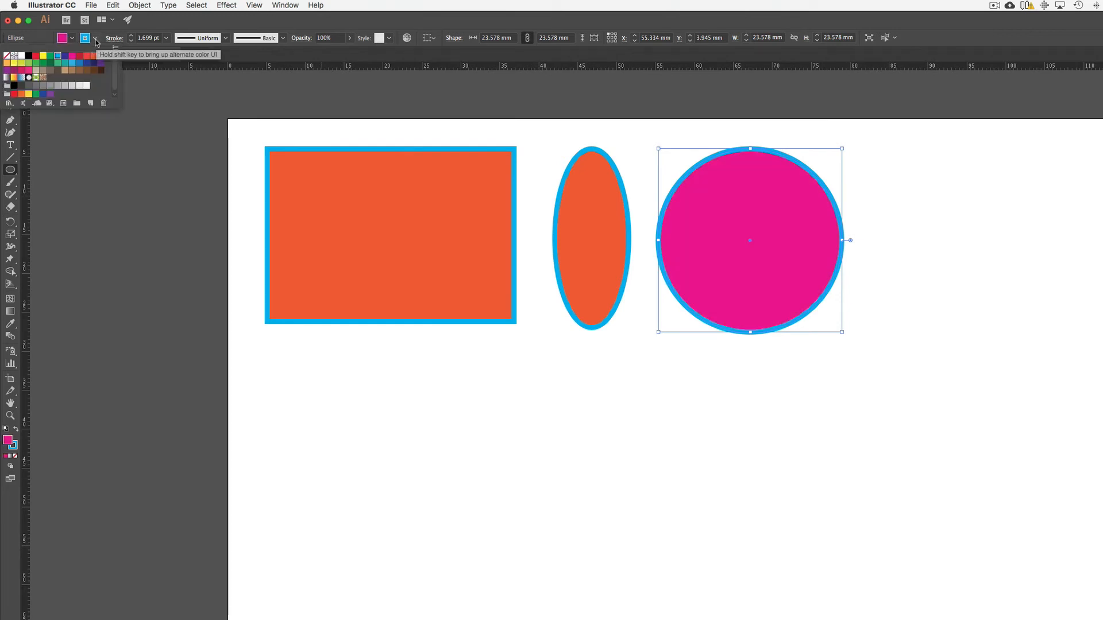
{"action": "left_click", "coordinate": [43, 56]}
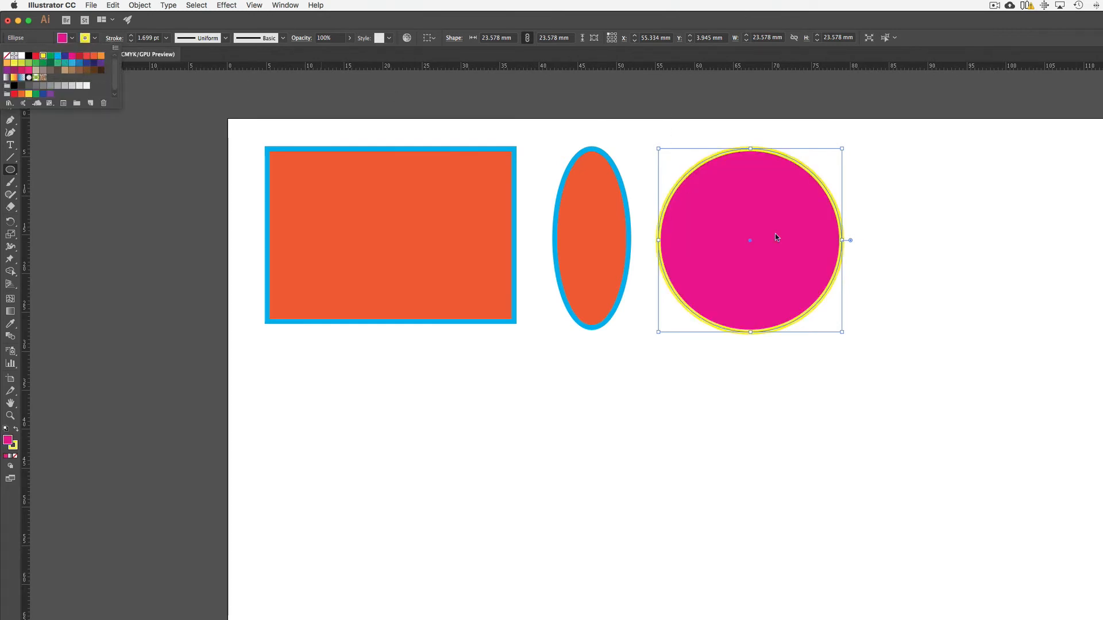
Step: Draw a hexagon about 17.5 mm wide with the Polygon tool and move it beside the circle on the artboard
{"action": "left_click", "coordinate": [14, 171]}
{"action": "left_click", "coordinate": [14, 172]}
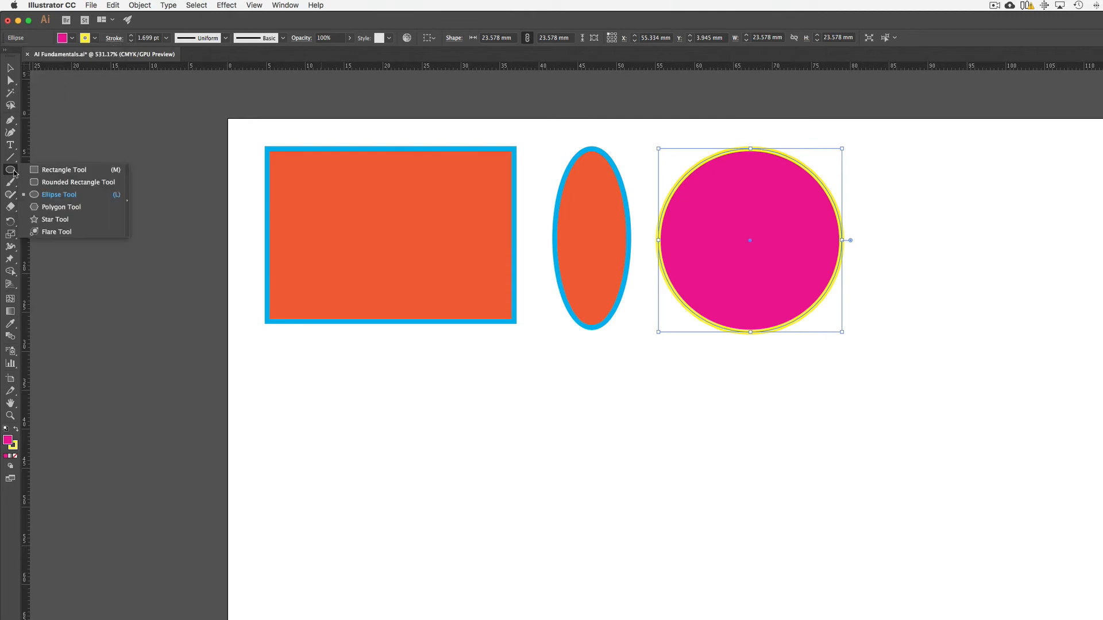
{"action": "left_click", "coordinate": [63, 210]}
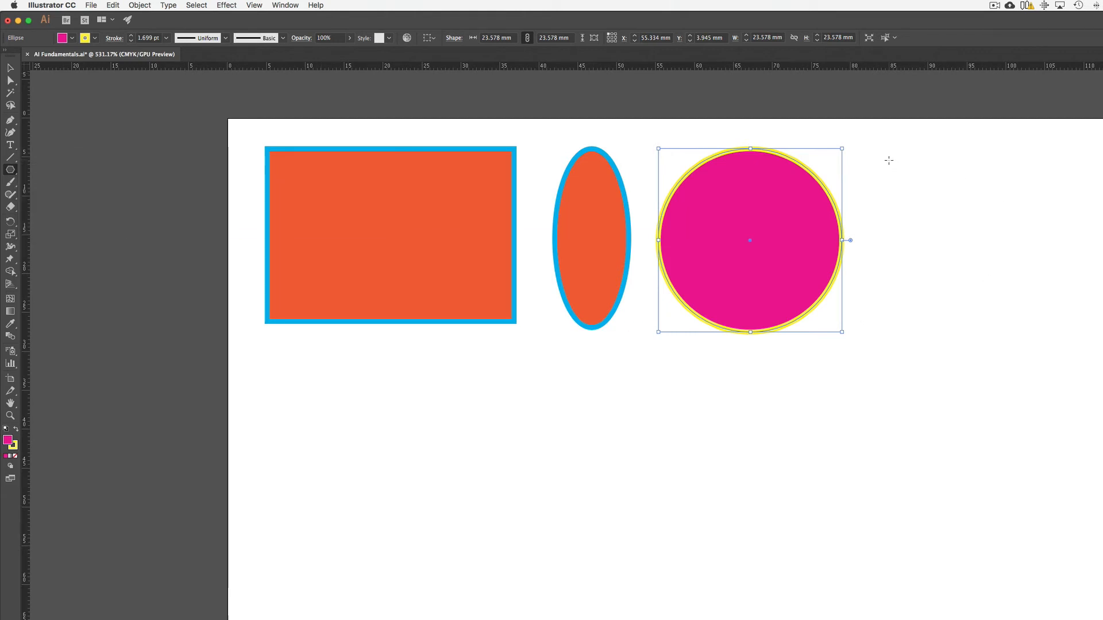
{"action": "left_click_drag", "start_coordinate": [888, 160], "coordinate": [923, 219]}
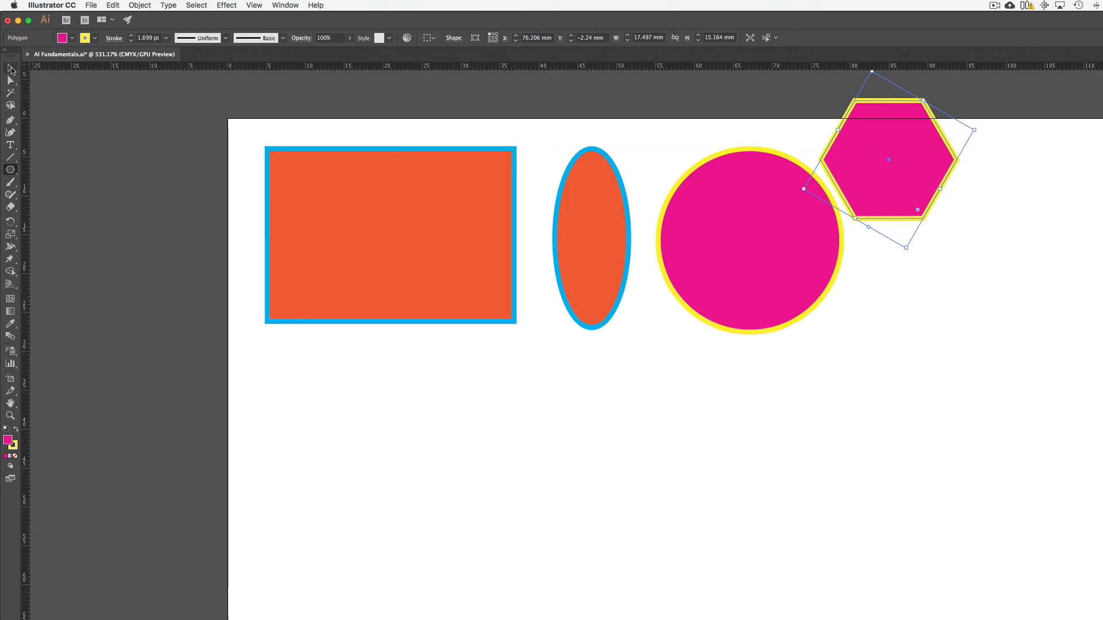
{"action": "left_click", "coordinate": [11, 69]}
{"action": "left_click_drag", "start_coordinate": [927, 147], "coordinate": [974, 237]}
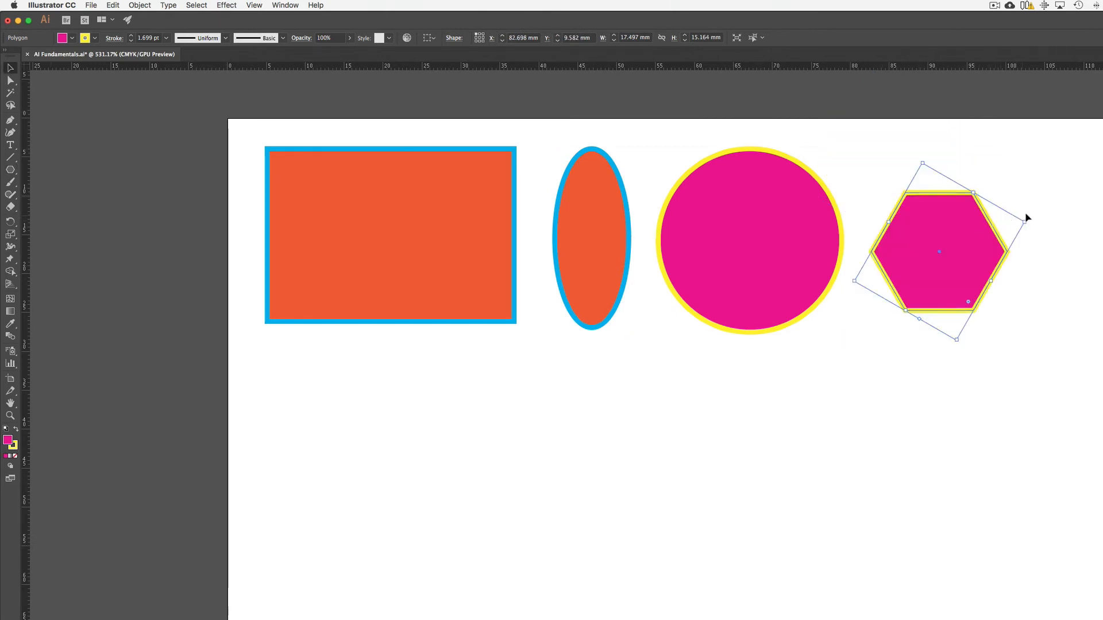
Step: Give the hexagon a cyan fill and a light green stroke
{"action": "left_click", "coordinate": [73, 38]}
{"action": "left_click", "coordinate": [63, 57]}
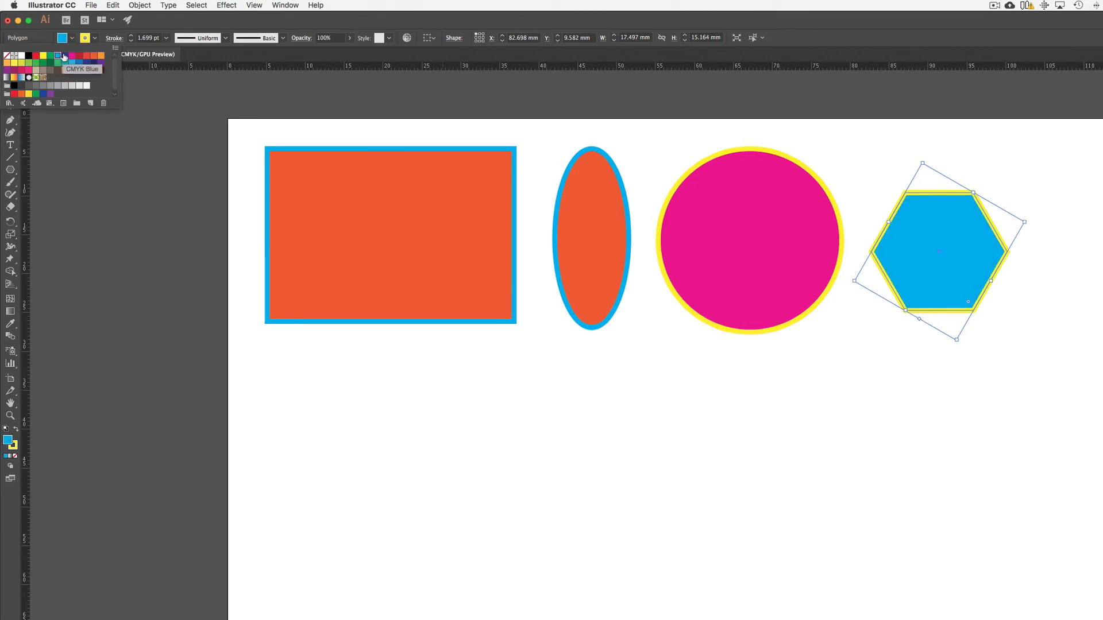
{"action": "left_click", "coordinate": [95, 38]}
{"action": "left_click", "coordinate": [95, 38]}
{"action": "left_click", "coordinate": [29, 64]}
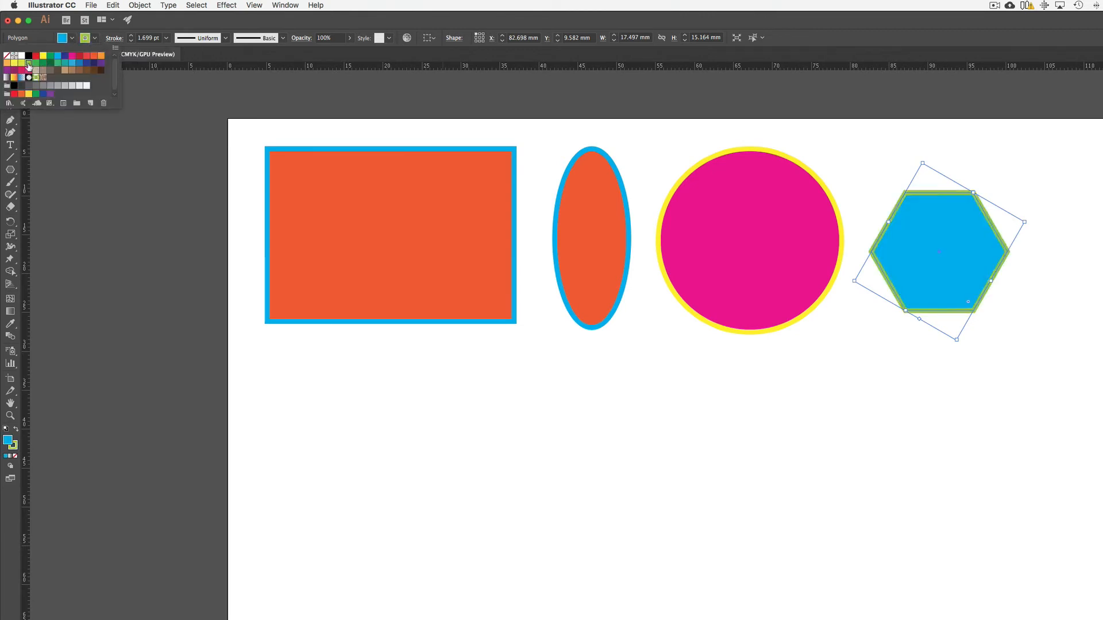
{"action": "left_click", "coordinate": [1045, 193]}
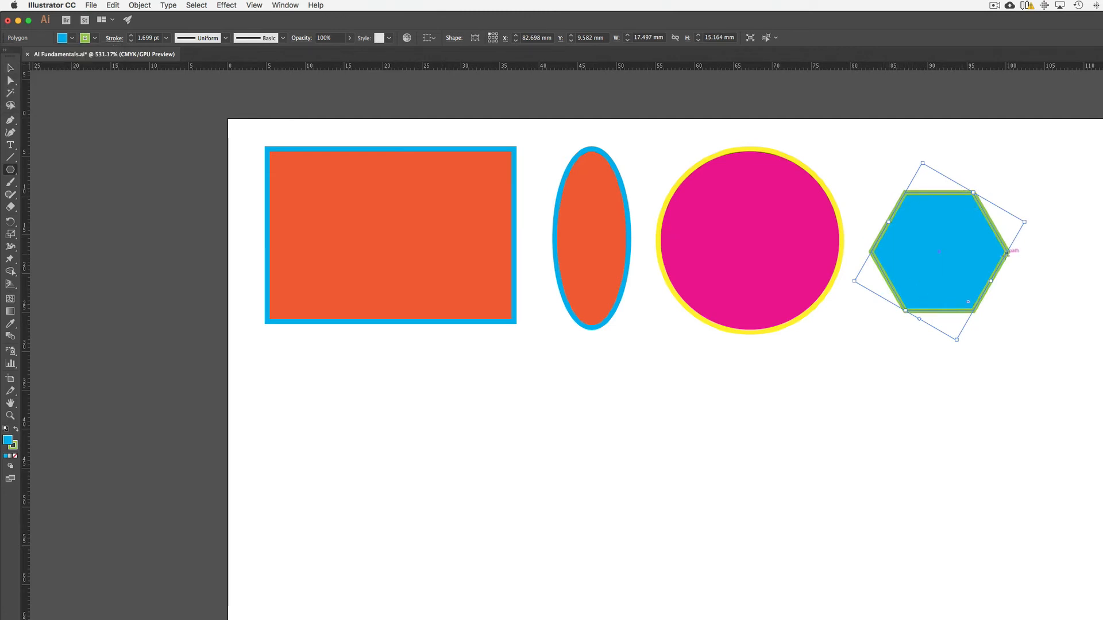
Step: Create a three-sided polygon with a radius of 8.7487 mm just below the circle
{"action": "left_click", "coordinate": [819, 379]}
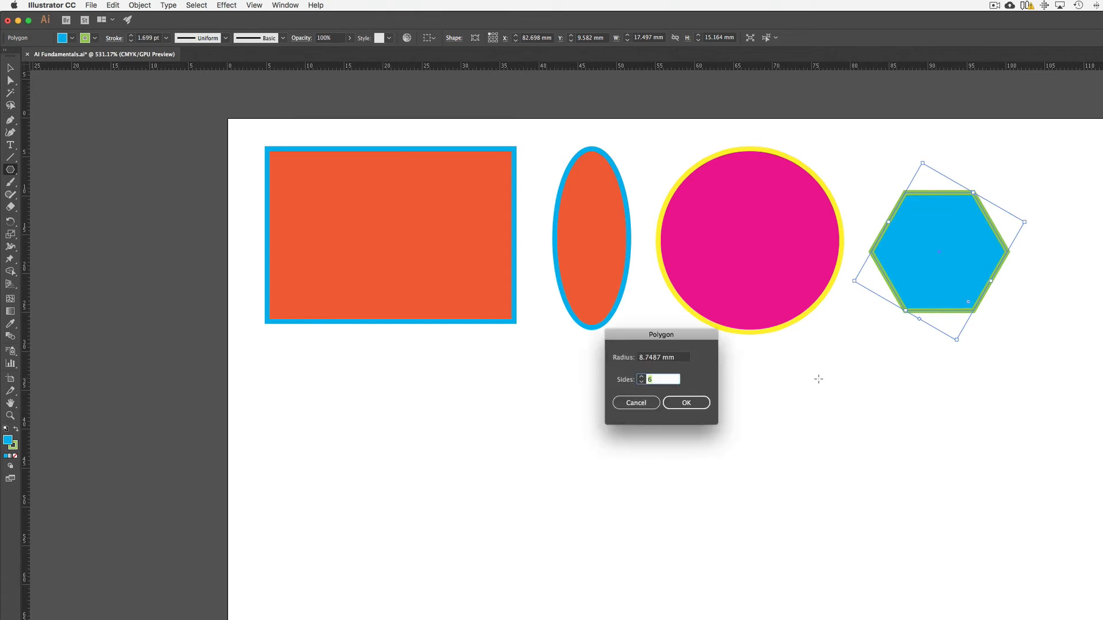
{"action": "left_click", "coordinate": [641, 378]}
{"action": "left_click", "coordinate": [696, 404]}
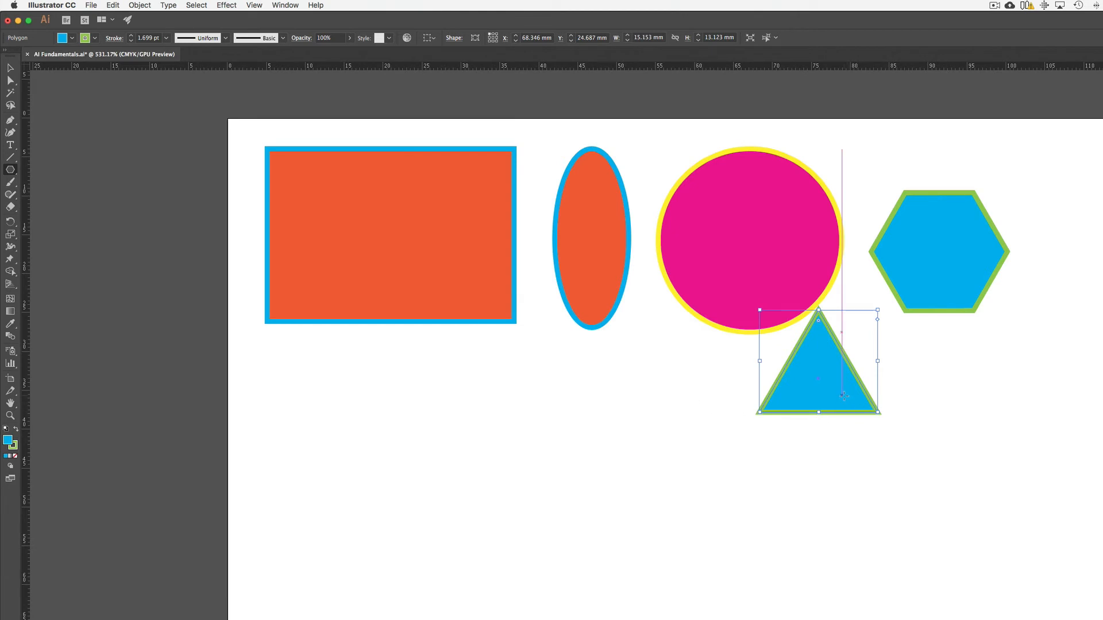
Step: Draw a five-pointed star about 19.3 by 18.4 mm and move it into the empty area below the rectangle
{"action": "left_click", "coordinate": [12, 171]}
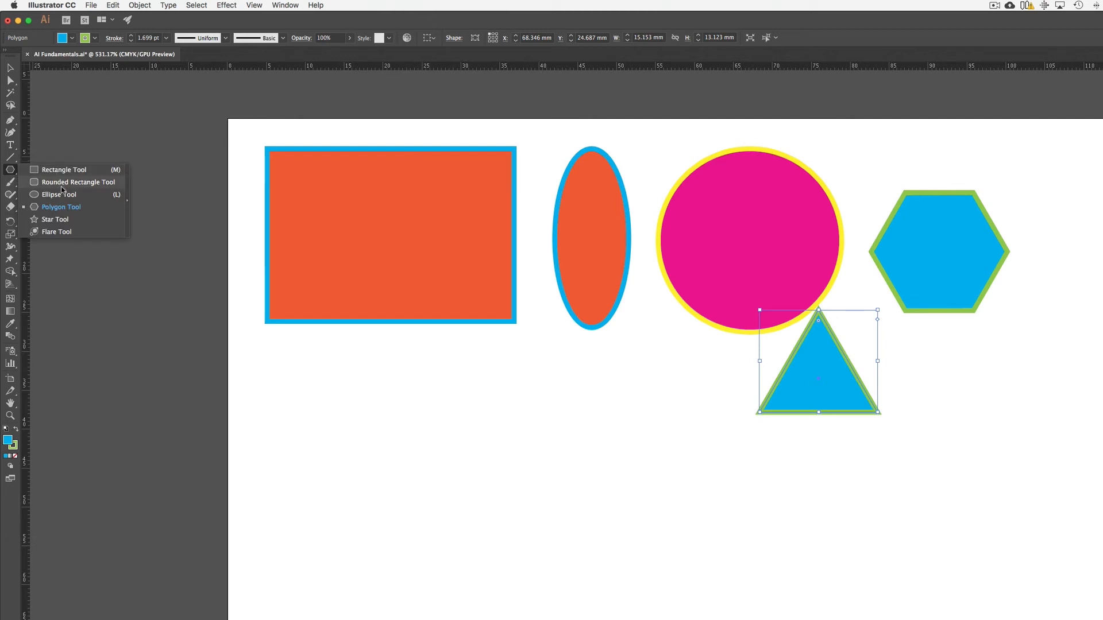
{"action": "left_click", "coordinate": [62, 223]}
{"action": "left_click_drag", "start_coordinate": [298, 384], "coordinate": [346, 448]}
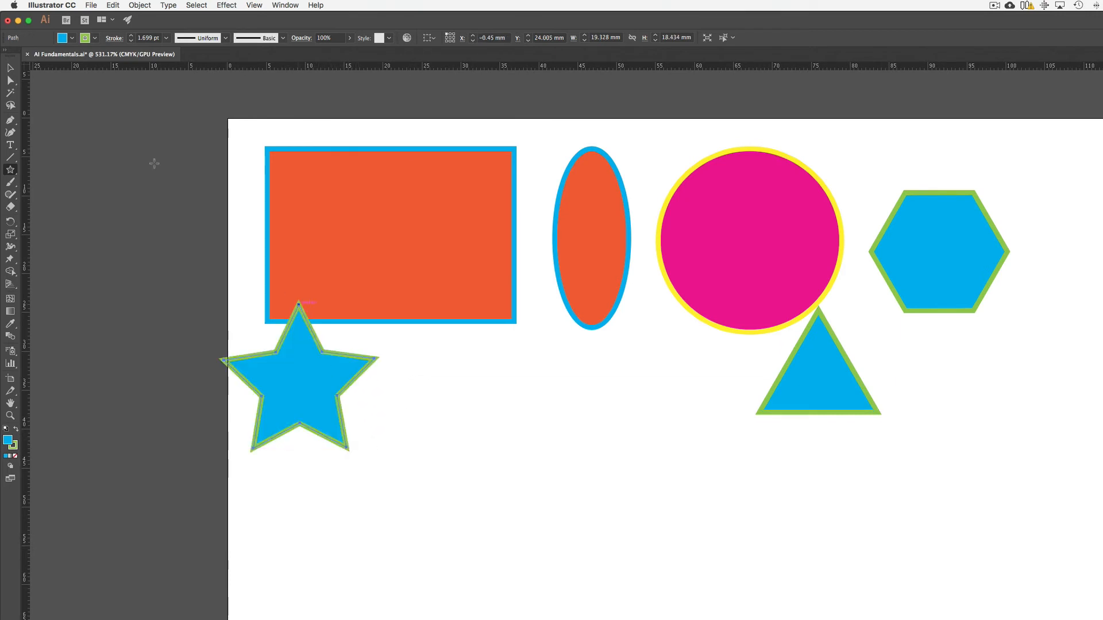
{"action": "key", "text": "v"}
{"action": "left_click_drag", "start_coordinate": [309, 379], "coordinate": [360, 470]}
Step: Create a 12-point star with Radius 1 of 20 mm and Radius 2 of 2 mm, centred beside the five-pointed star
{"action": "left_click", "coordinate": [10, 170]}
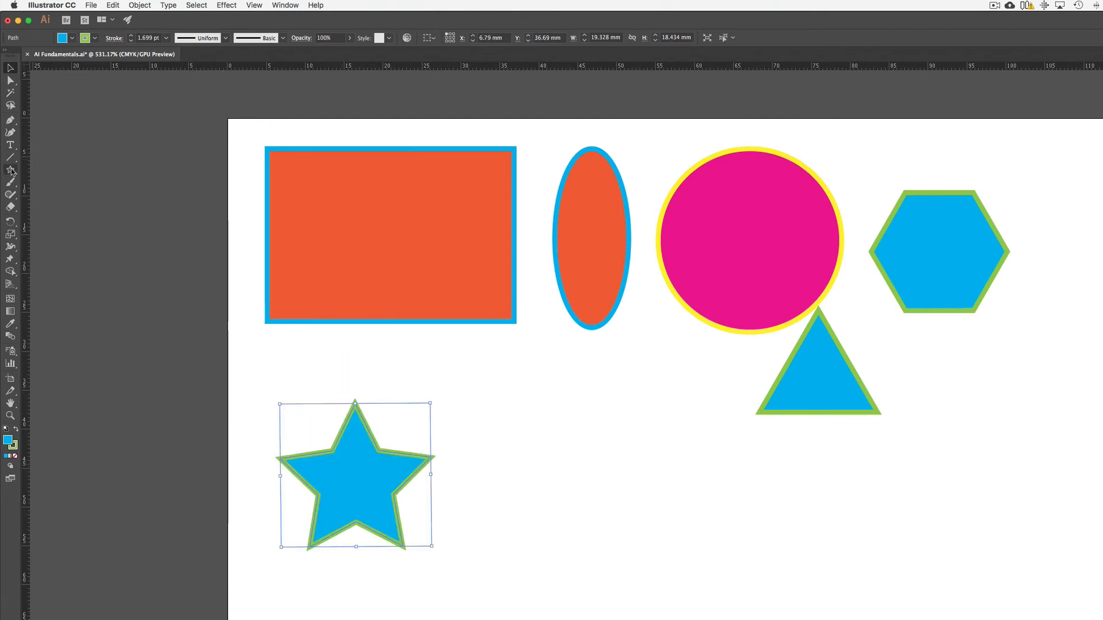
{"action": "key", "text": "super+shift+a"}
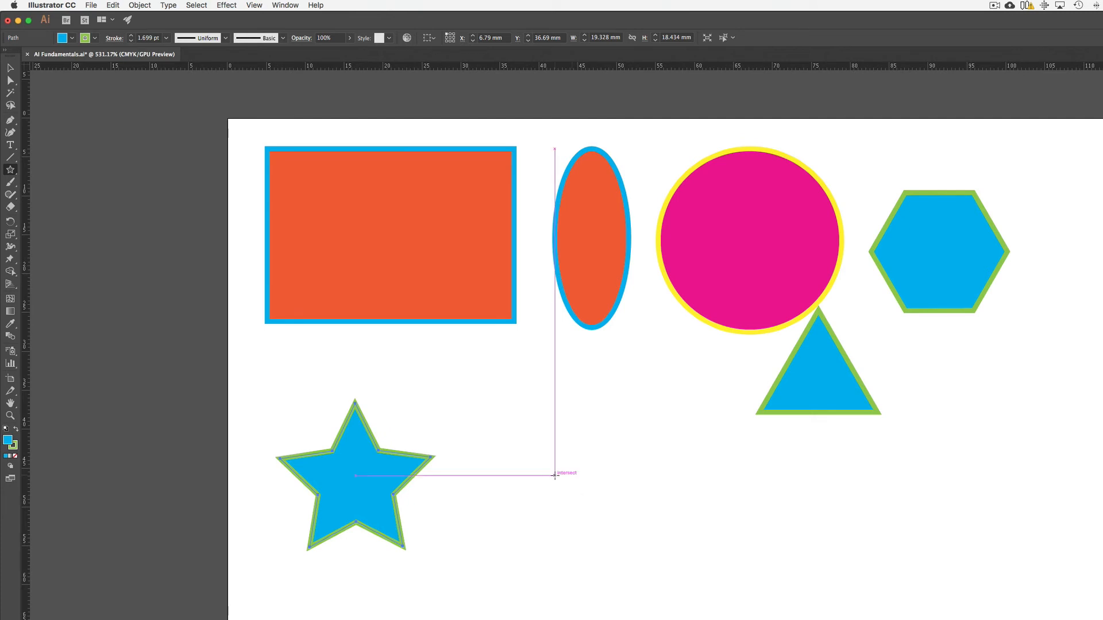
{"action": "left_click", "coordinate": [555, 476]}
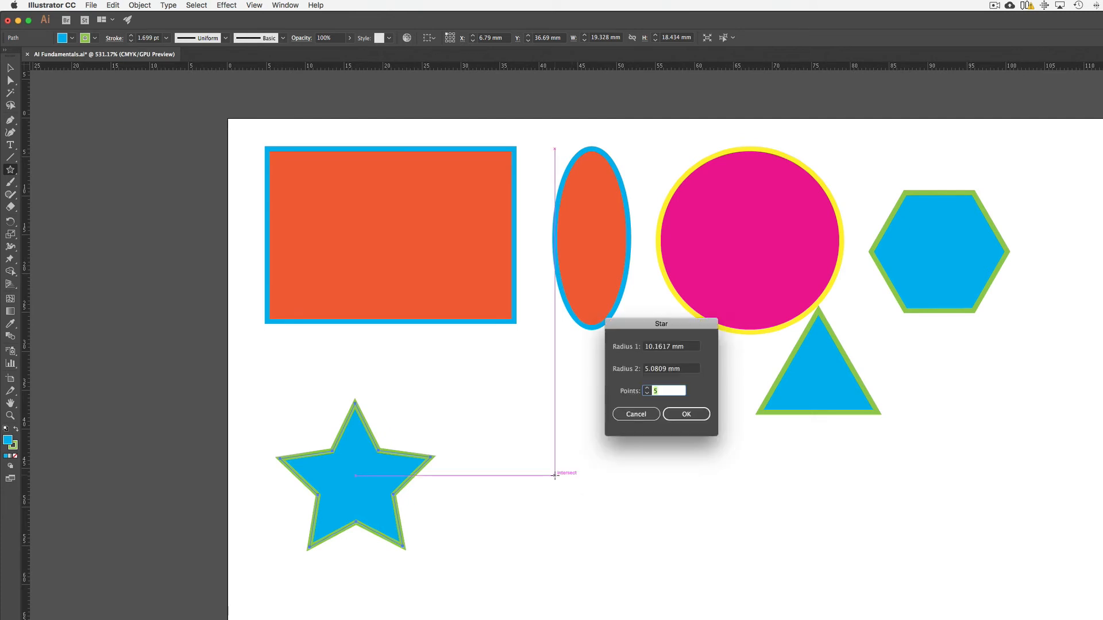
{"action": "left_click", "coordinate": [647, 389]}
{"action": "left_click", "coordinate": [648, 389]}
{"action": "left_click_drag", "start_coordinate": [675, 348], "coordinate": [652, 349]}
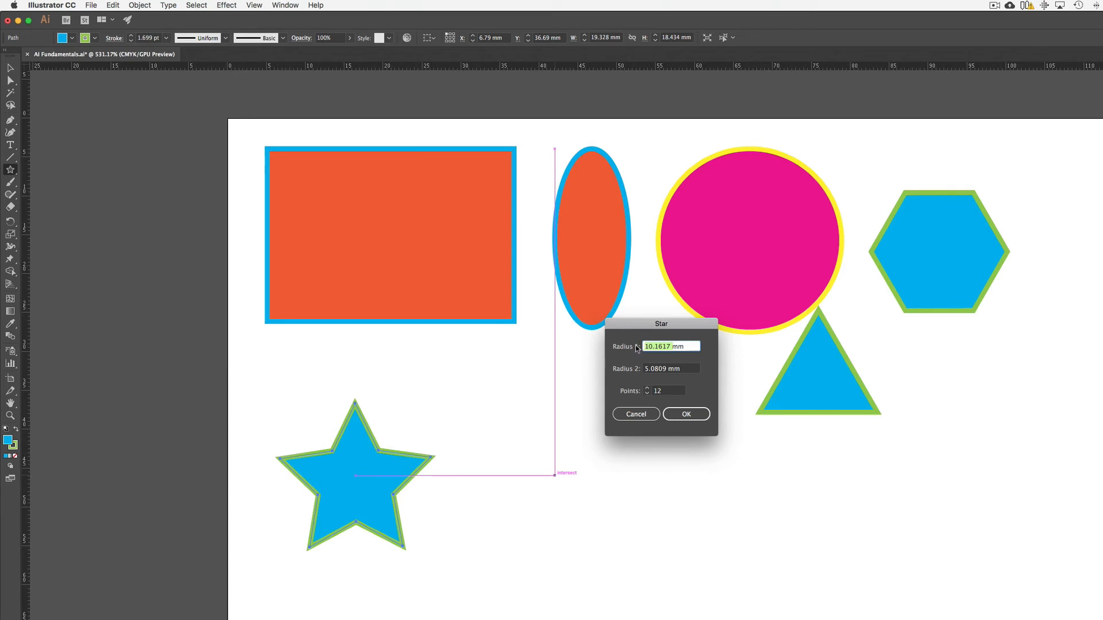
{"action": "type", "text": "20"}
{"action": "left_click", "coordinate": [645, 369]}
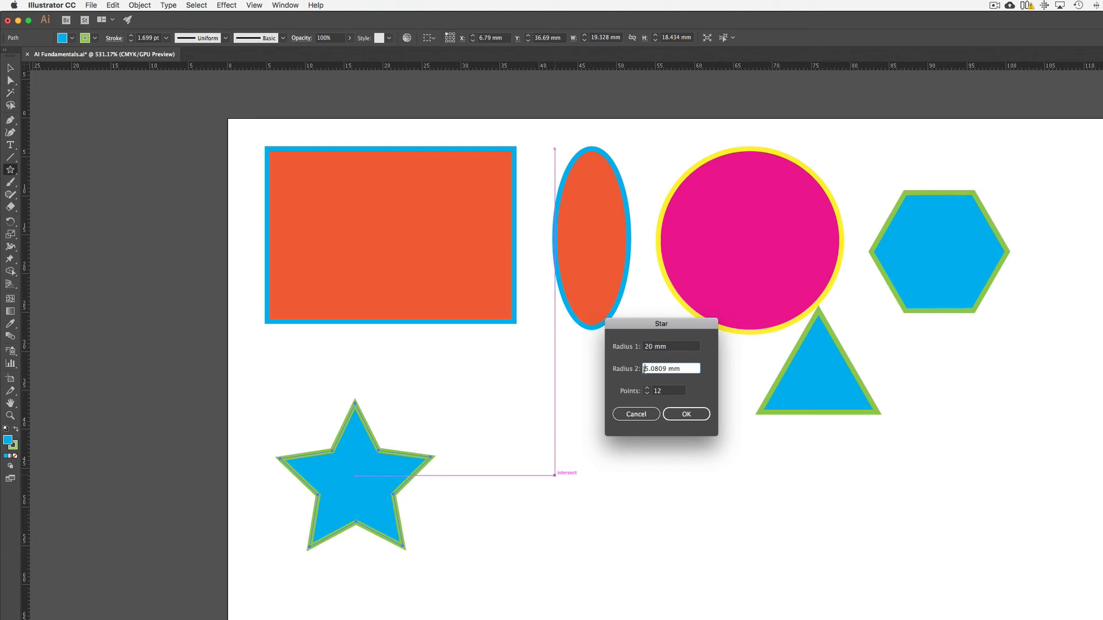
{"action": "left_click_drag", "start_coordinate": [644, 369], "coordinate": [665, 368]}
{"action": "type", "text": "2"}
{"action": "left_click", "coordinate": [686, 414]}
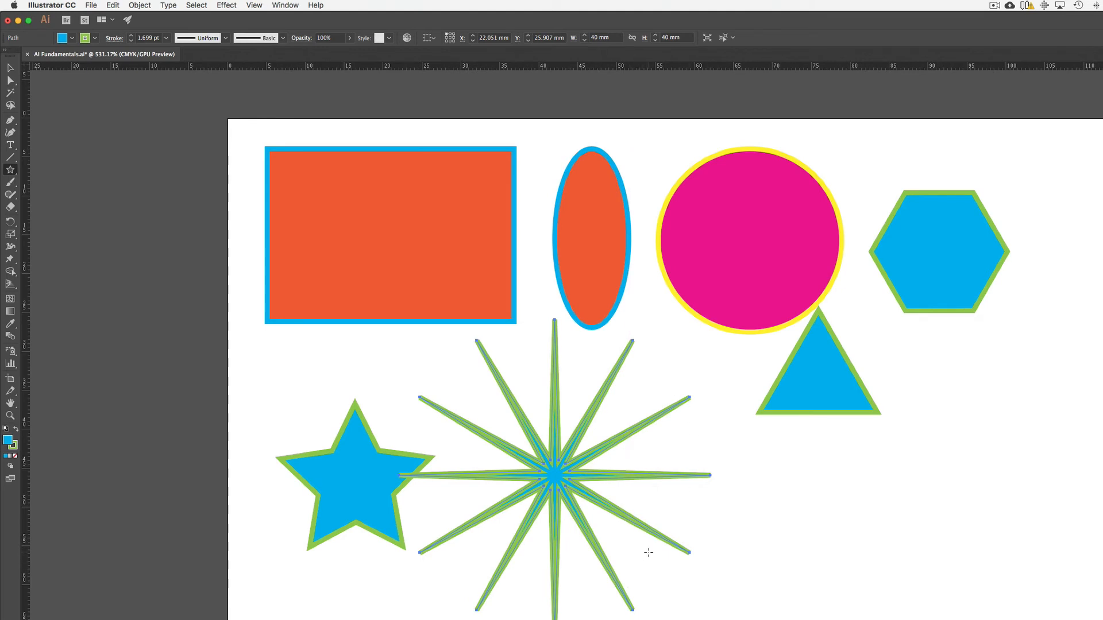
Step: Select the Selection tool and set the 12-point star's stroke weight to 0.25 pt
{"action": "key", "text": "v"}
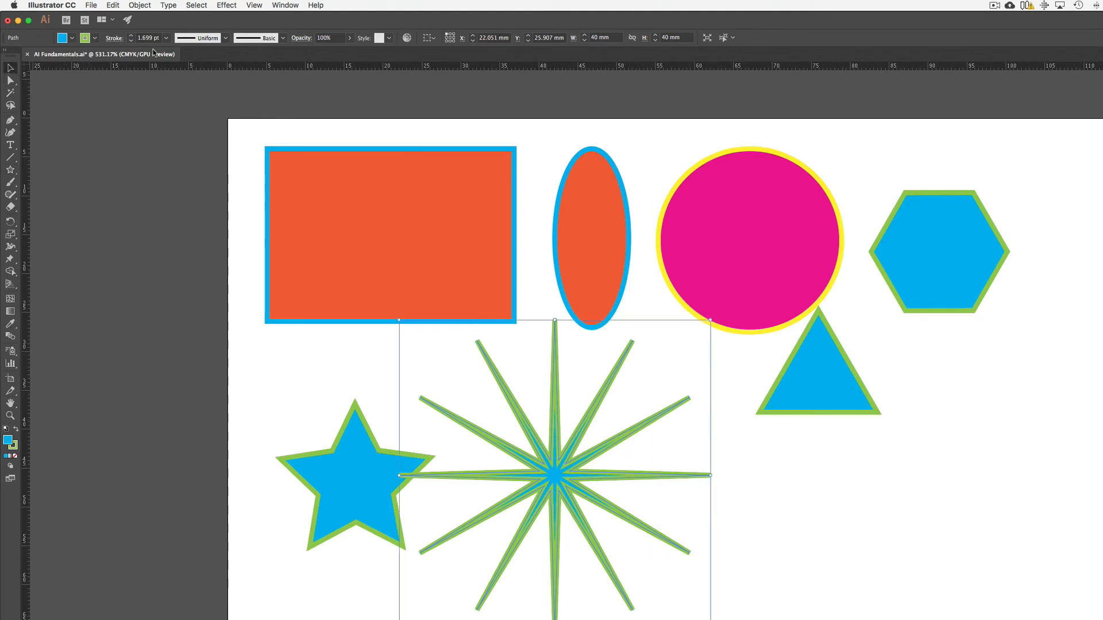
{"action": "left_click", "coordinate": [166, 39]}
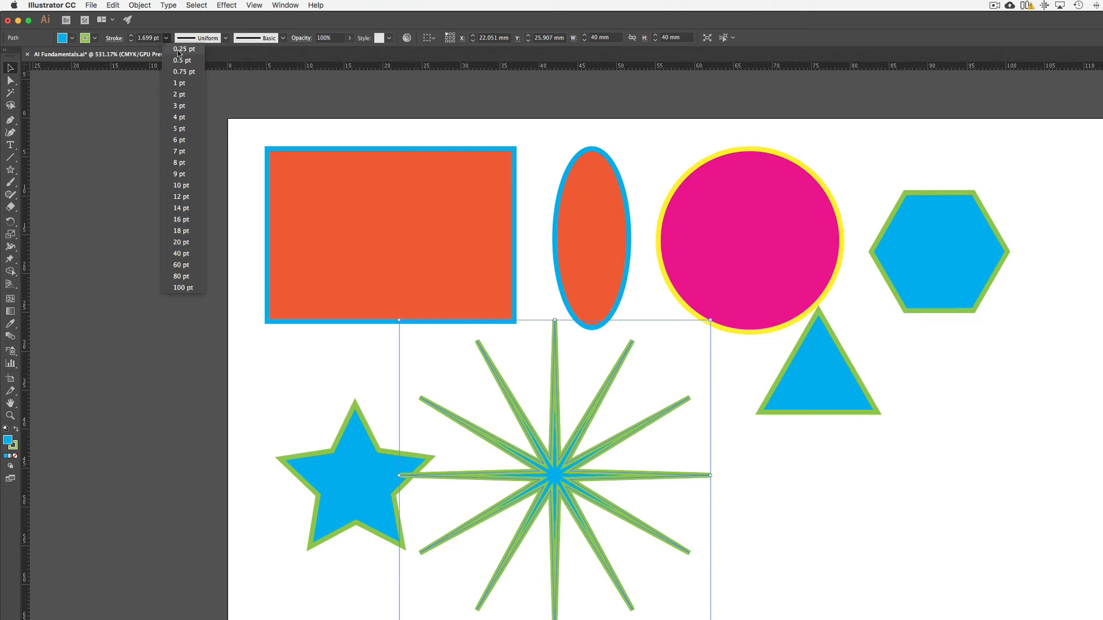
{"action": "left_click", "coordinate": [179, 49]}
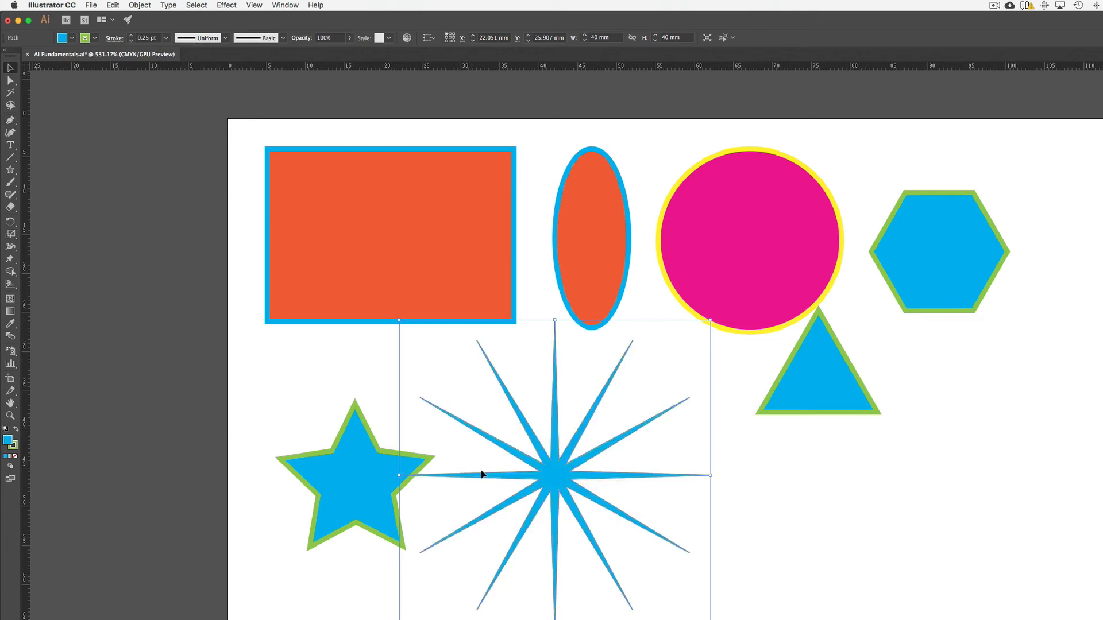
Step: Move the 12-point star clear of the five-pointed star and shift the five-pointed star slightly down
{"action": "left_click_drag", "start_coordinate": [550, 477], "coordinate": [599, 512]}
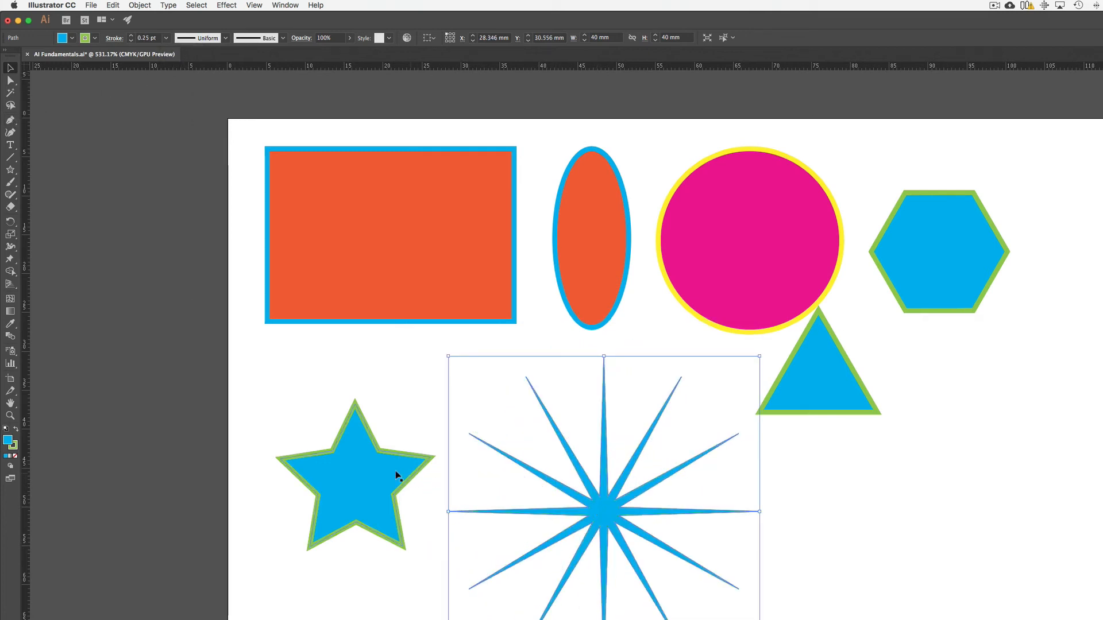
{"action": "left_click_drag", "start_coordinate": [375, 471], "coordinate": [378, 483]}
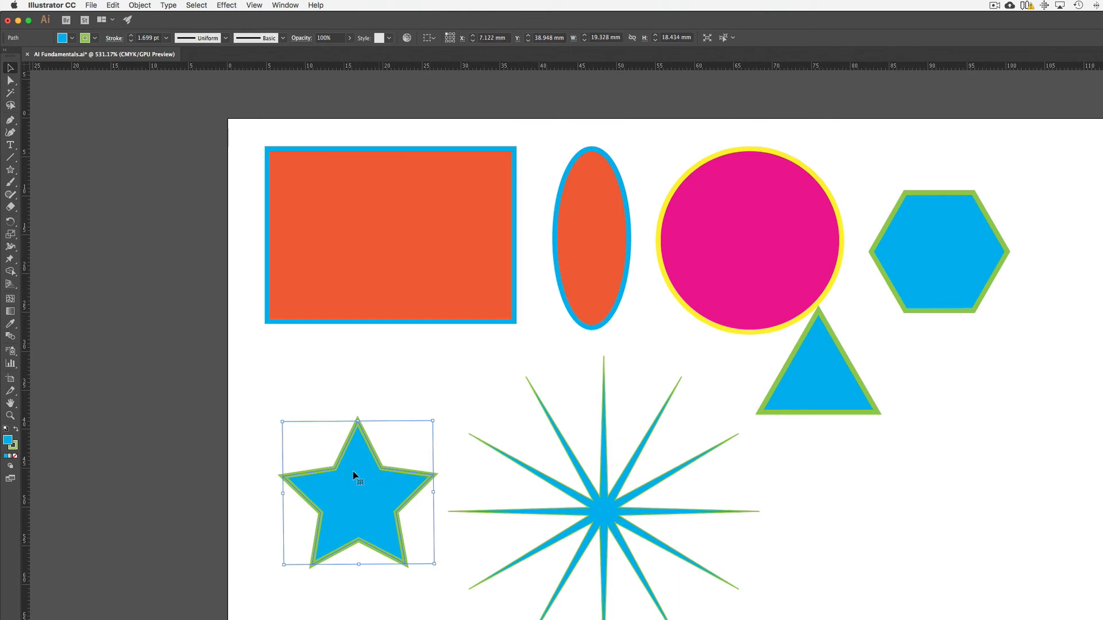
Step: Place two copies of the 12-point star to its right and scale the far copy down proportionally to about 23.4 mm
{"action": "left_click", "coordinate": [604, 509]}
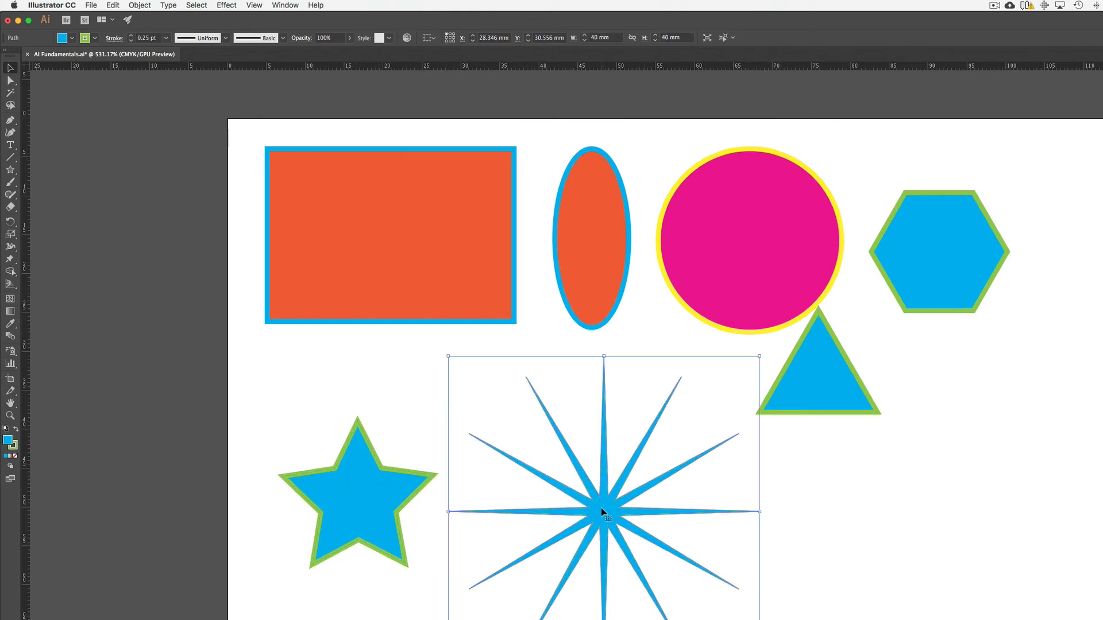
{"action": "left_click_drag", "start_coordinate": [602, 512], "coordinate": [1014, 523]}
{"action": "mouse_move", "coordinate": [861, 372]}
{"action": "left_mouse_down"}
{"action": "mouse_move", "coordinate": [980, 475]}
{"action": "mouse_move", "coordinate": [990, 500]}
{"action": "left_mouse_up"}
{"action": "left_click_drag", "start_coordinate": [1077, 598], "coordinate": [1066, 501]}
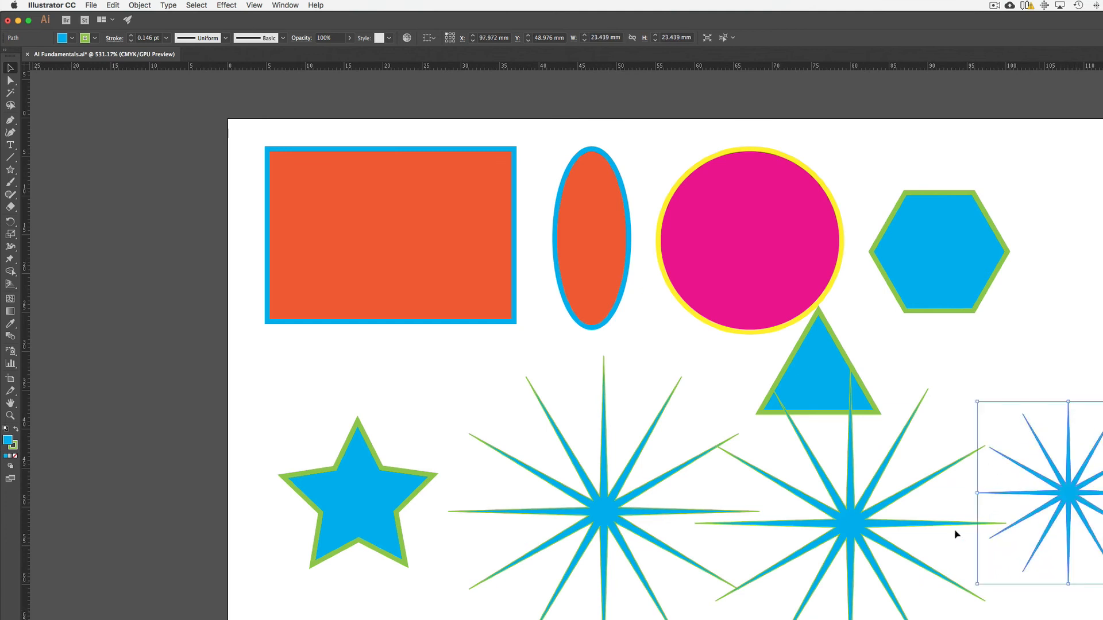
Step: Scale the middle copy of the 12-point star down to 20 mm and move it beside the 23.4 mm copy
{"action": "left_click", "coordinate": [855, 537]}
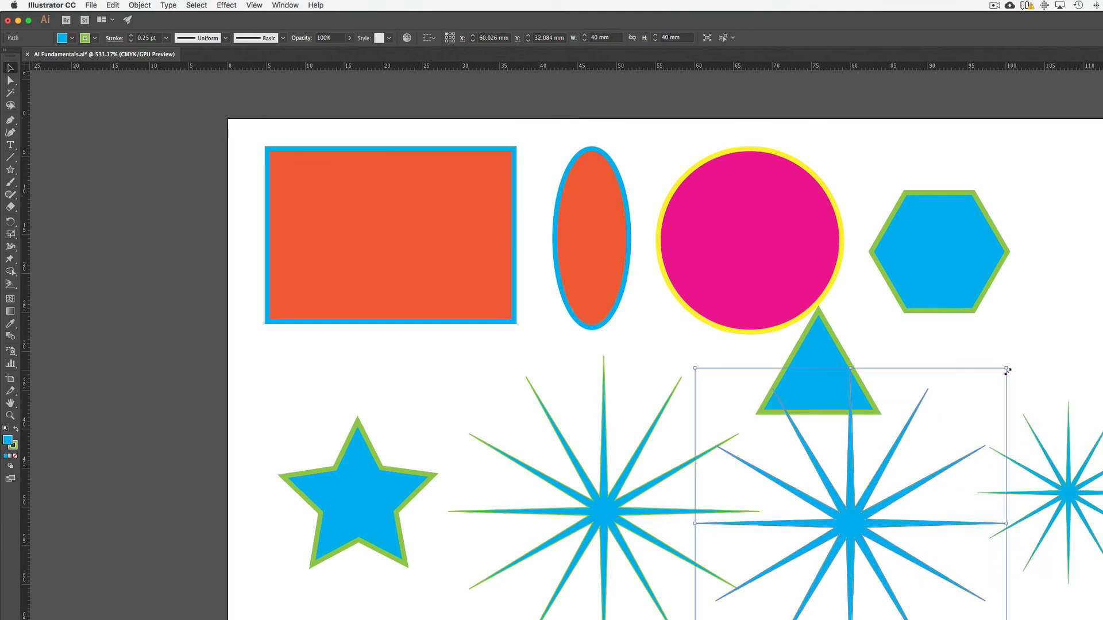
{"action": "left_click_drag", "start_coordinate": [1006, 368], "coordinate": [850, 523]}
{"action": "left_click_drag", "start_coordinate": [813, 589], "coordinate": [960, 559]}
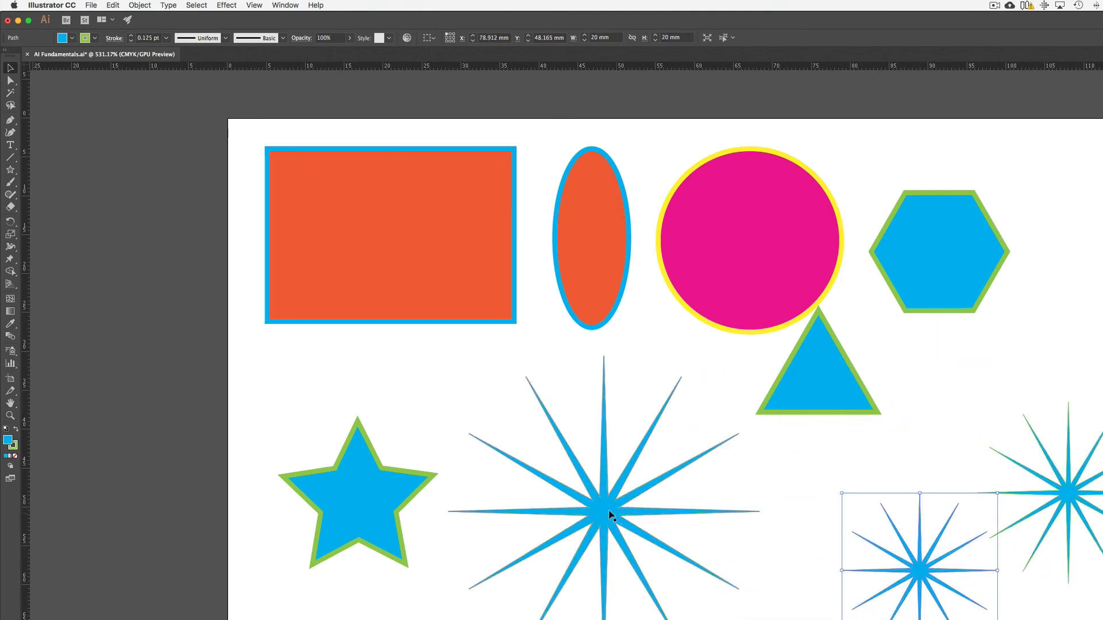
Step: Scale the original 12-point star down proportionally and arrange it with its two copies in a row below the triangle
{"action": "left_click_drag", "start_coordinate": [612, 509], "coordinate": [696, 561]}
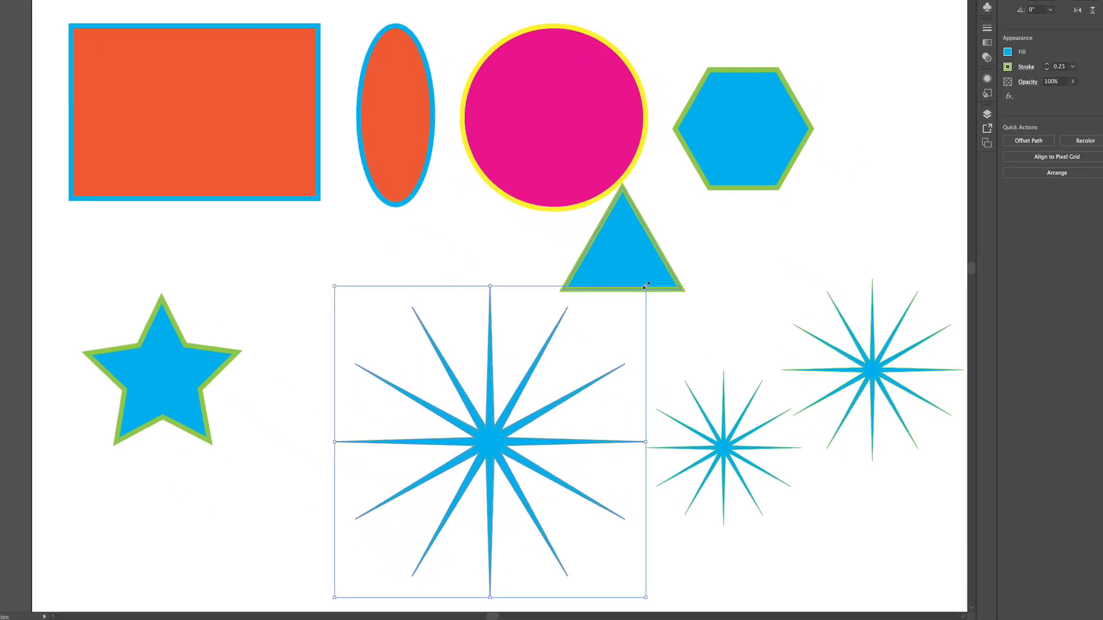
{"action": "left_click_drag", "start_coordinate": [646, 286], "coordinate": [528, 404]}
{"action": "left_click_drag", "start_coordinate": [429, 500], "coordinate": [578, 428]}
{"action": "left_click_drag", "start_coordinate": [881, 376], "coordinate": [860, 402]}
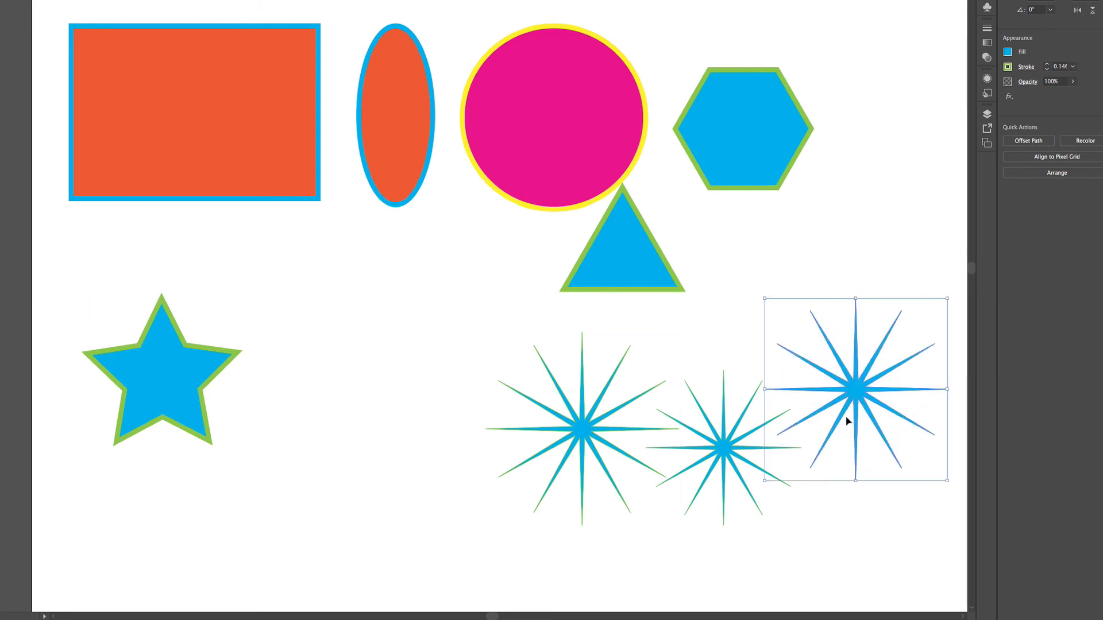
Step: Select all three 12-point stars and combine them into one group
{"action": "left_click_drag", "start_coordinate": [410, 371], "coordinate": [906, 527]}
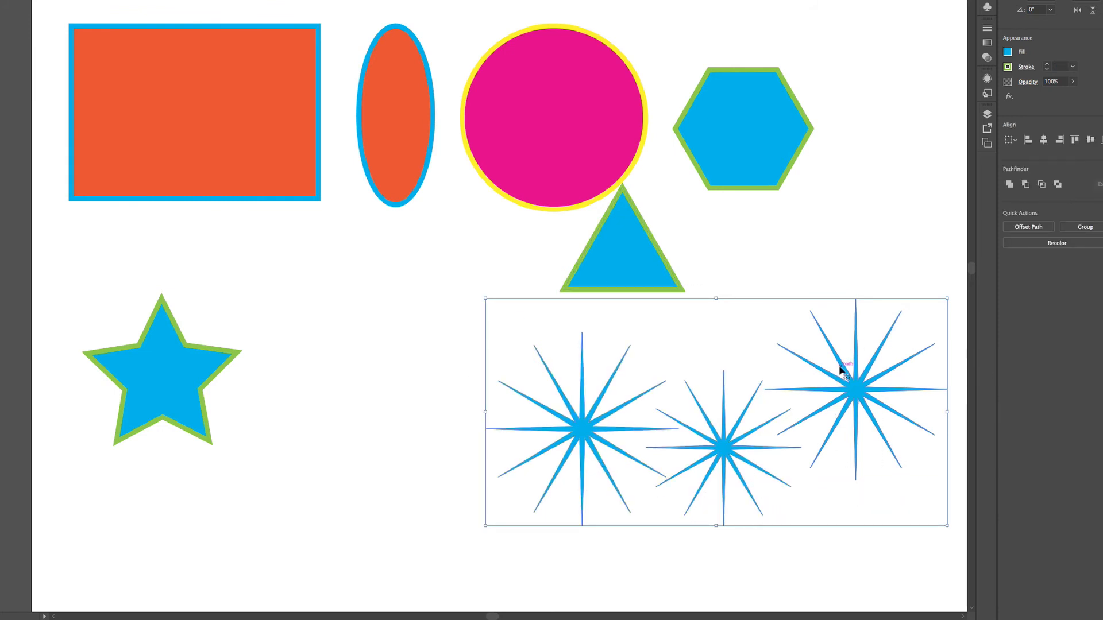
{"action": "left_click", "coordinate": [409, 412]}
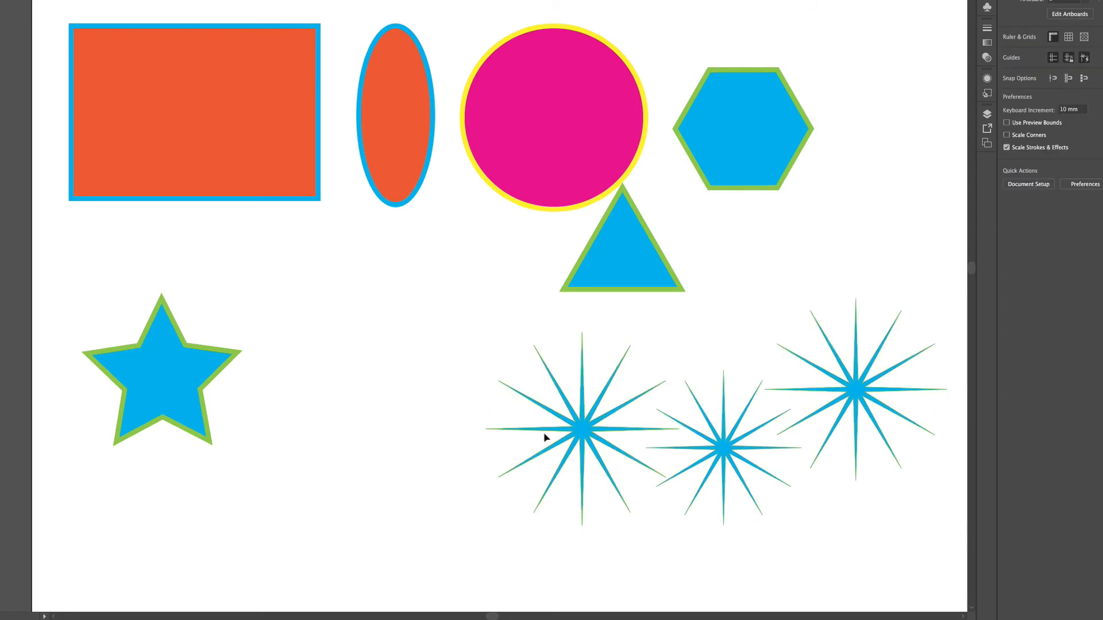
{"action": "left_click", "coordinate": [581, 431]}
{"action": "left_click", "coordinate": [725, 449], "text": "shift"}
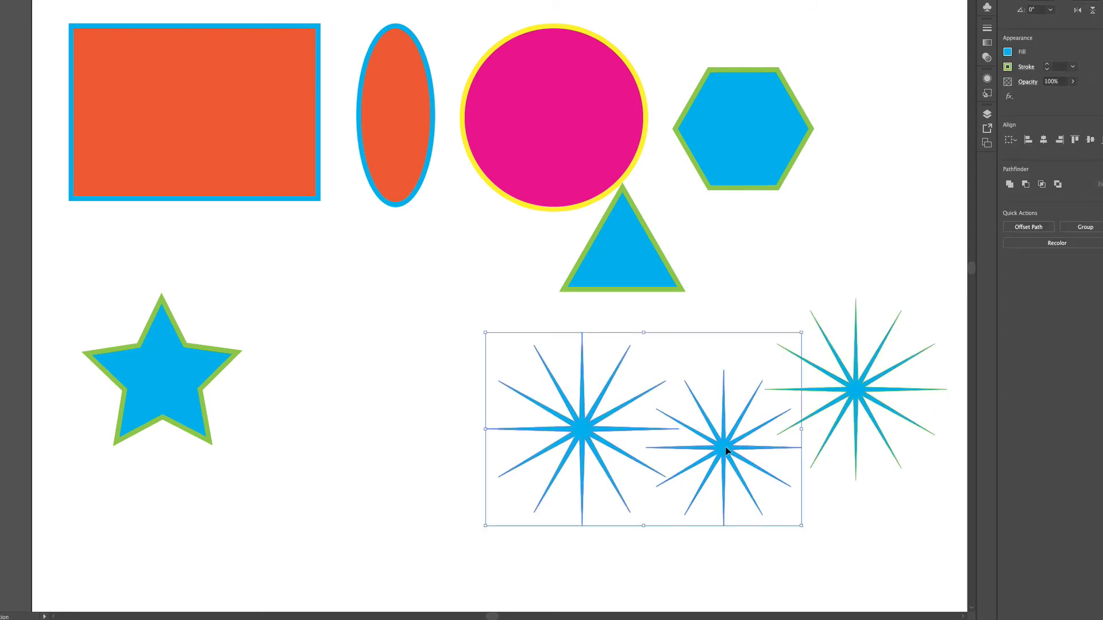
{"action": "left_click", "coordinate": [860, 391], "text": "shift"}
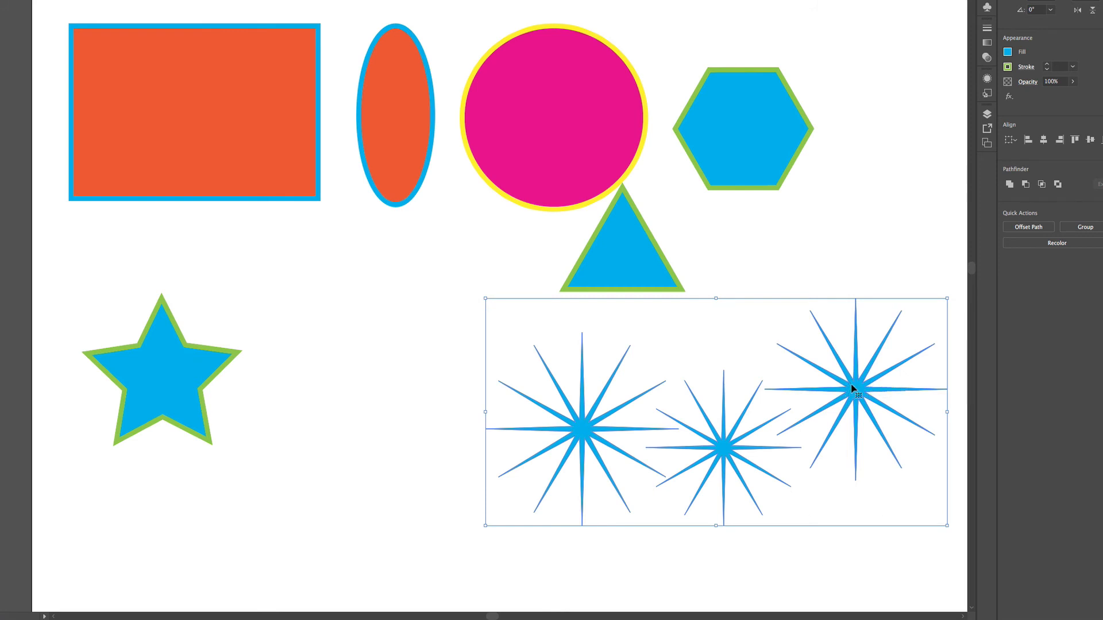
{"action": "right_click", "coordinate": [853, 389]}
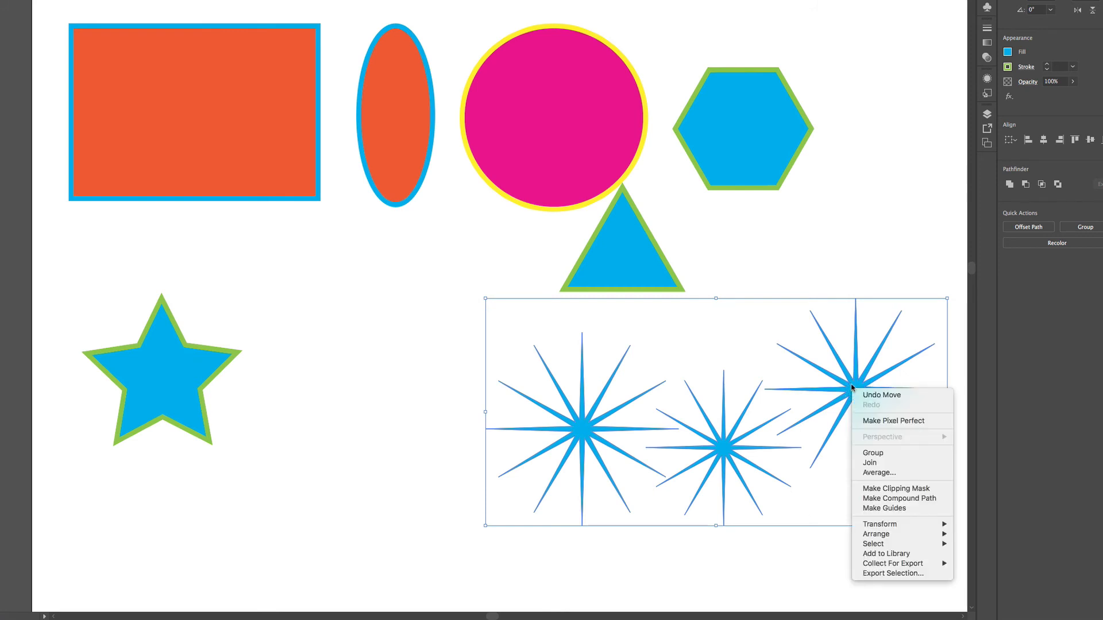
{"action": "left_click", "coordinate": [867, 454]}
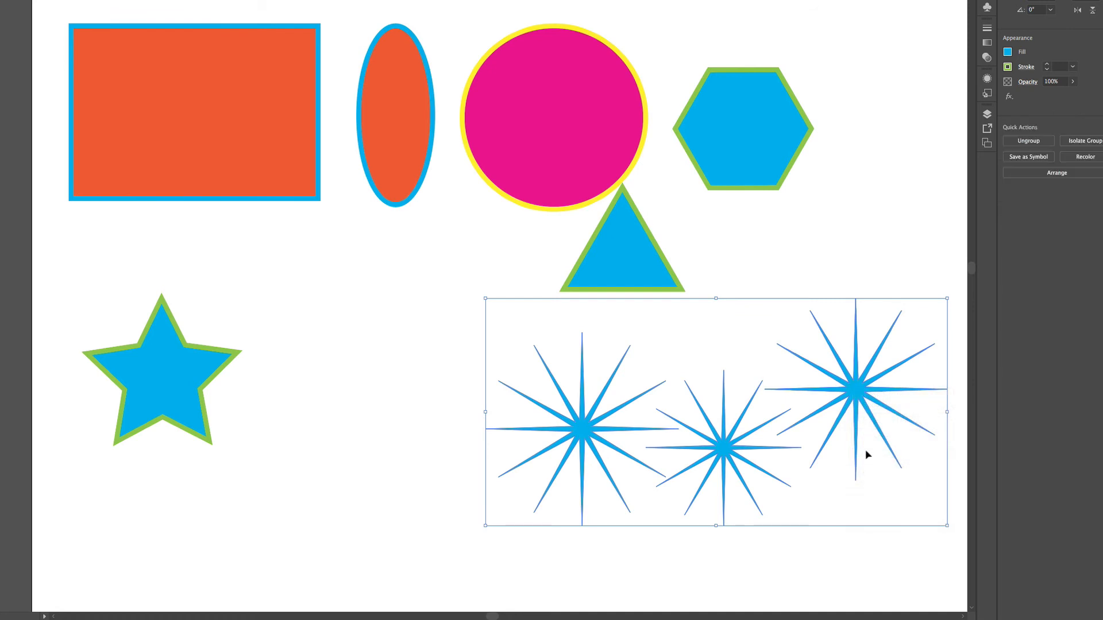
Step: Scale the star group down proportionally to a little over half its size and position it in the empty area below the circle
{"action": "left_click", "coordinate": [345, 331]}
{"action": "left_click_drag", "start_coordinate": [584, 430], "coordinate": [440, 460]}
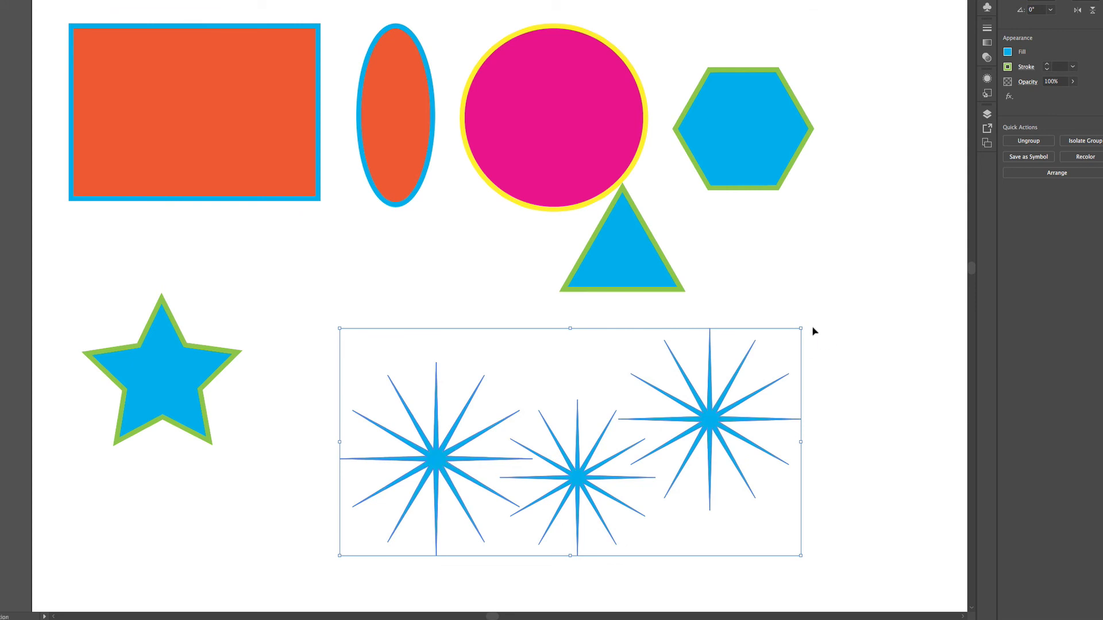
{"action": "left_click_drag", "start_coordinate": [801, 328], "coordinate": [593, 430]}
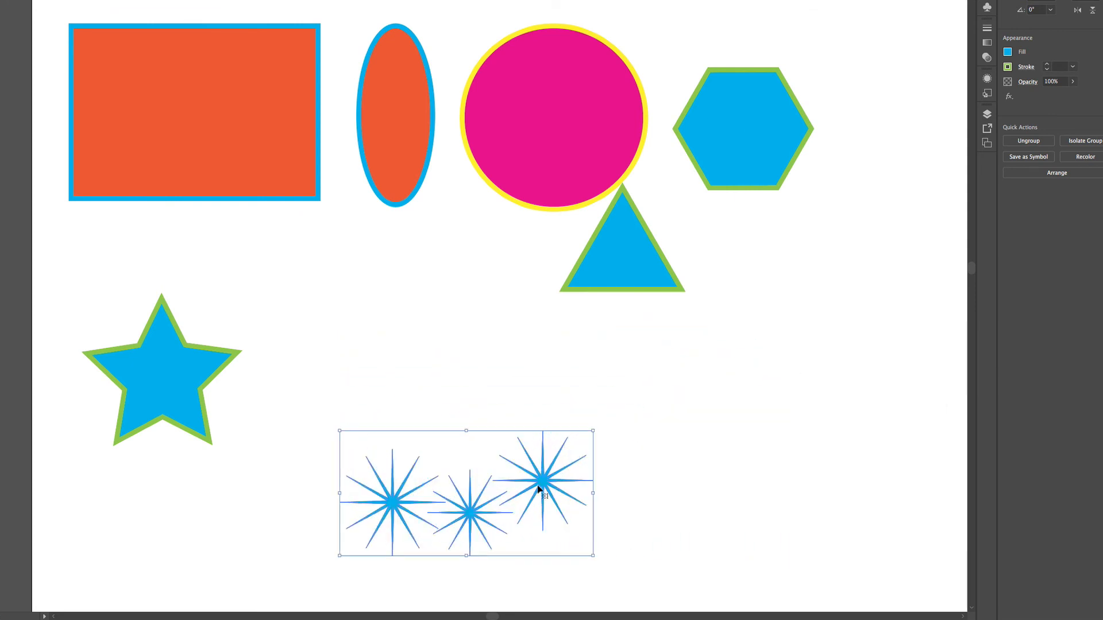
{"action": "left_click_drag", "start_coordinate": [566, 480], "coordinate": [711, 398]}
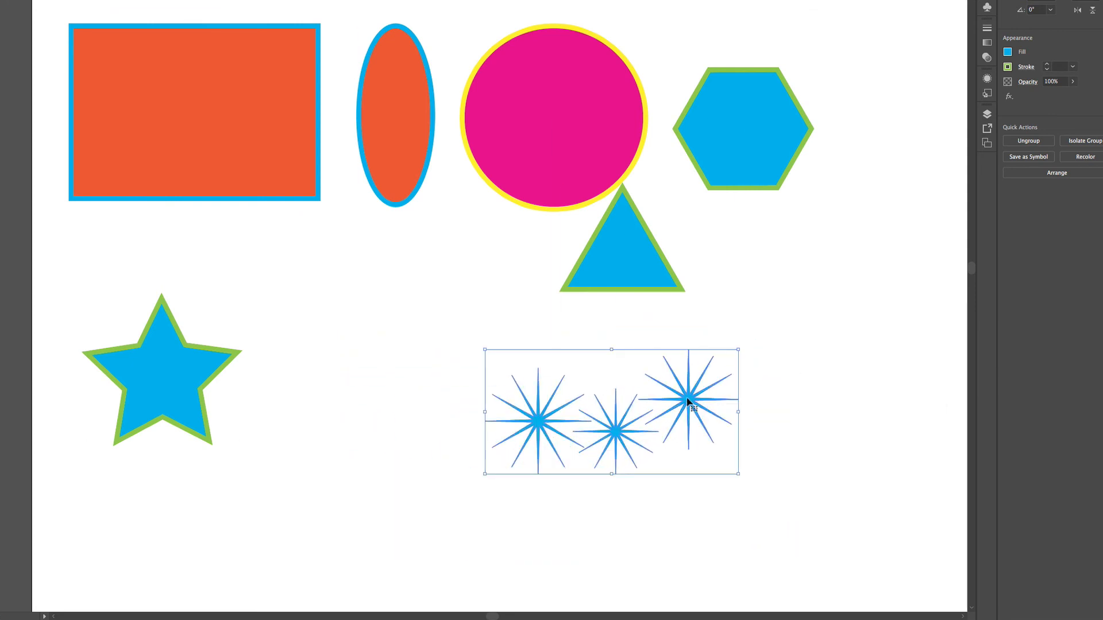
{"action": "right_click", "coordinate": [687, 397]}
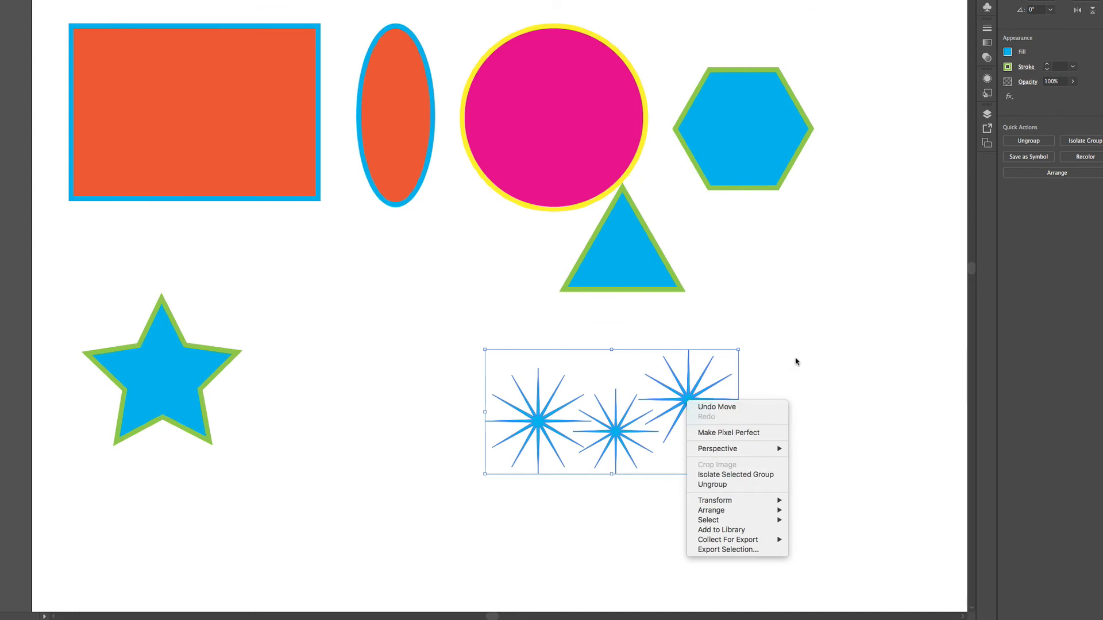
{"action": "left_click", "coordinate": [764, 369]}
{"action": "left_click_drag", "start_coordinate": [693, 398], "coordinate": [601, 422]}
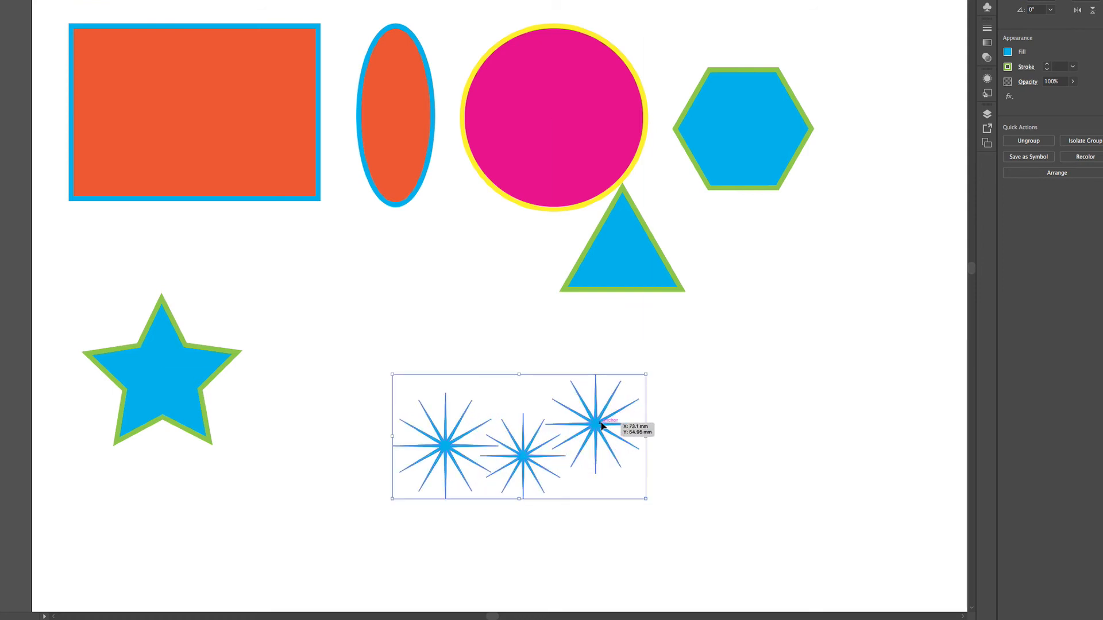
Step: Move the star group onto the rectangle and back off it, into the space beside the five-pointed star
{"action": "left_click_drag", "start_coordinate": [601, 422], "coordinate": [269, 115]}
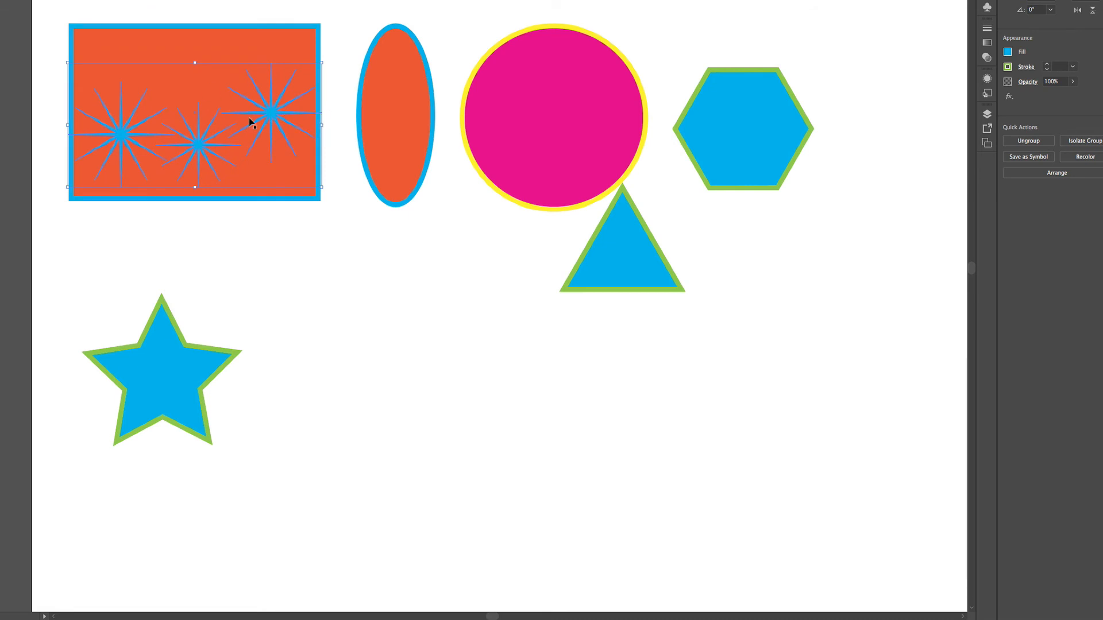
{"action": "left_click_drag", "start_coordinate": [266, 113], "coordinate": [490, 345]}
Step: Move the rectangle so it overlaps the five-pointed star and the star group, and bring it to the front of the stacking order
{"action": "left_click", "coordinate": [266, 113]}
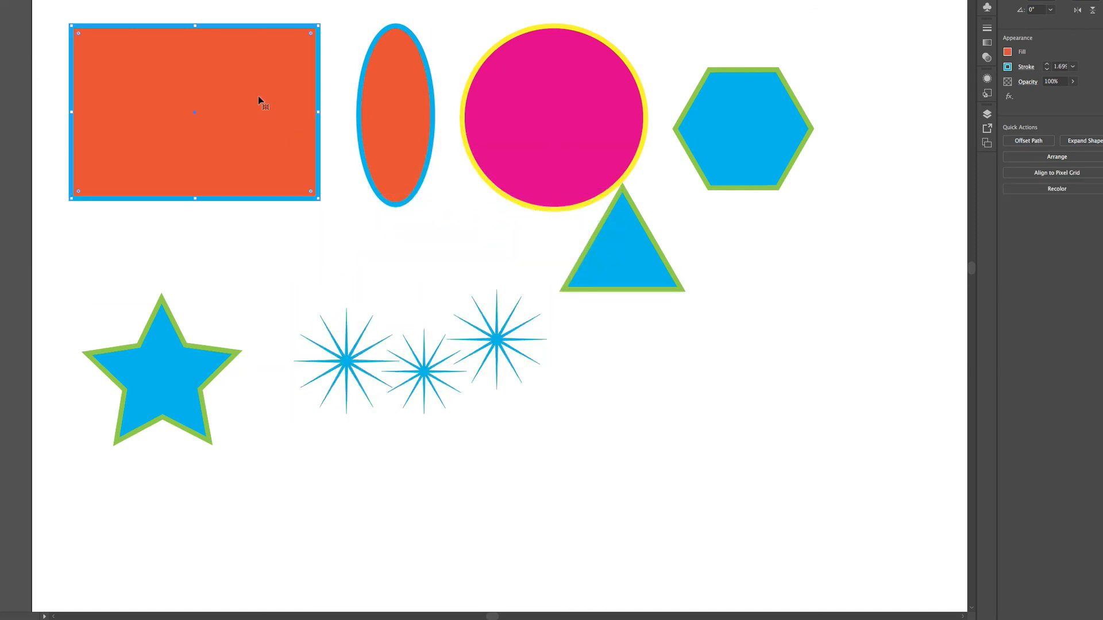
{"action": "left_click_drag", "start_coordinate": [260, 100], "coordinate": [332, 273]}
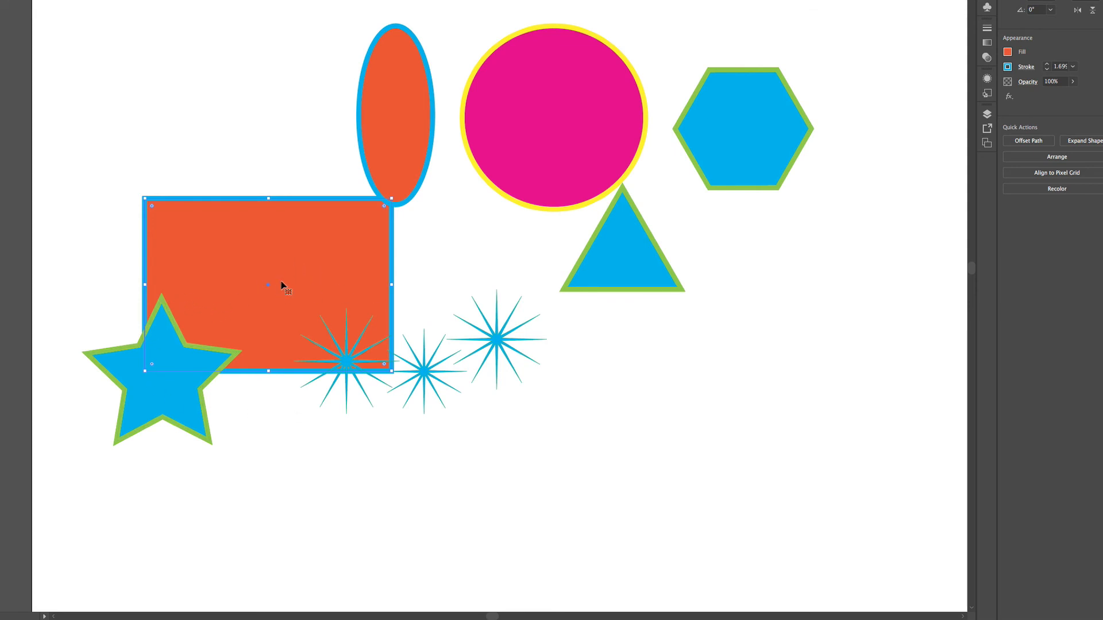
{"action": "right_click", "coordinate": [305, 258]}
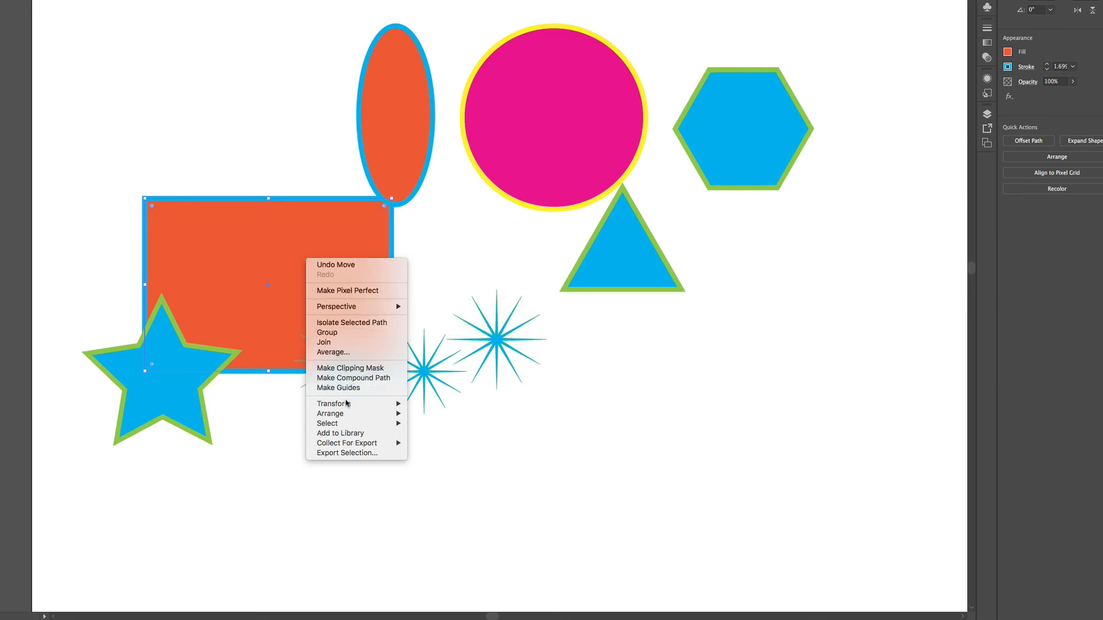
{"action": "mouse_move", "coordinate": [349, 415]}
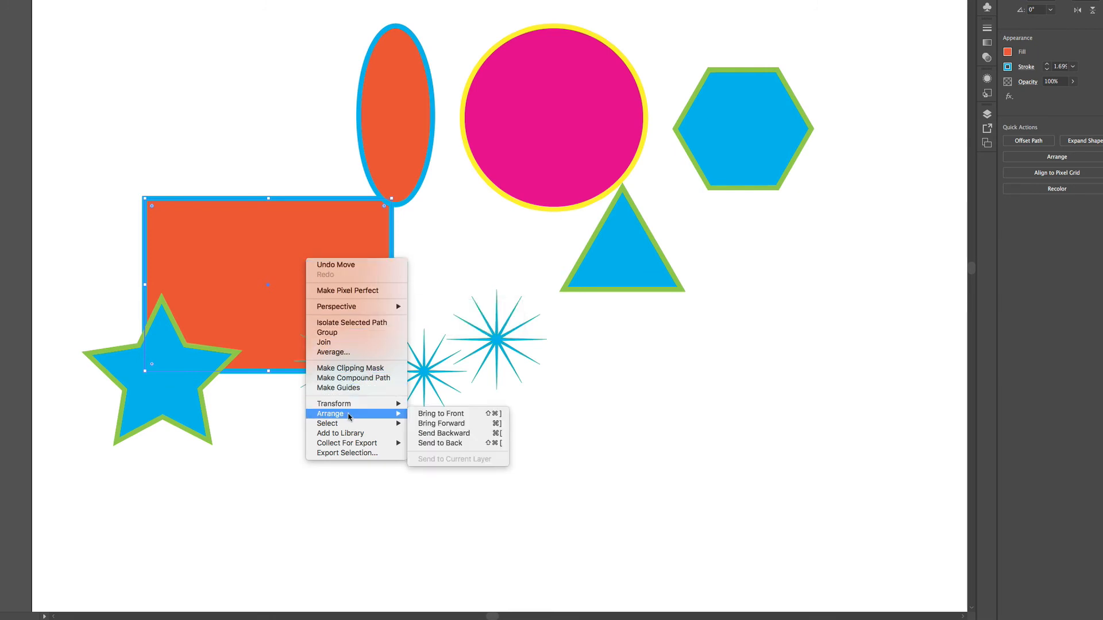
{"action": "left_click", "coordinate": [435, 414]}
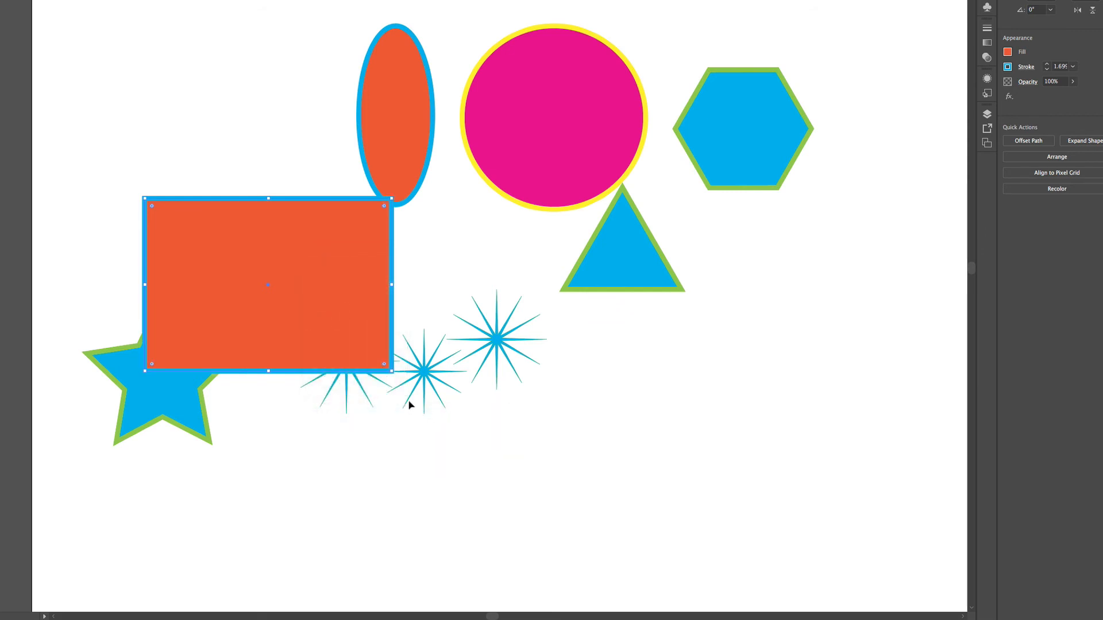
Step: Send the rectangle backward one level so it sits behind the star group
{"action": "right_click", "coordinate": [311, 265]}
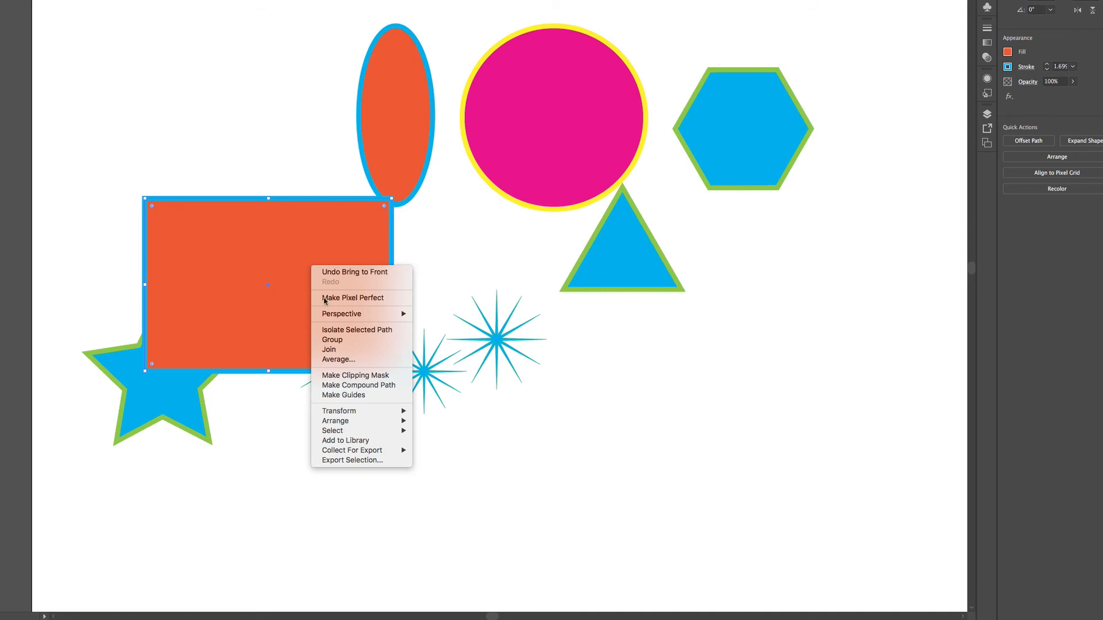
{"action": "mouse_move", "coordinate": [331, 425]}
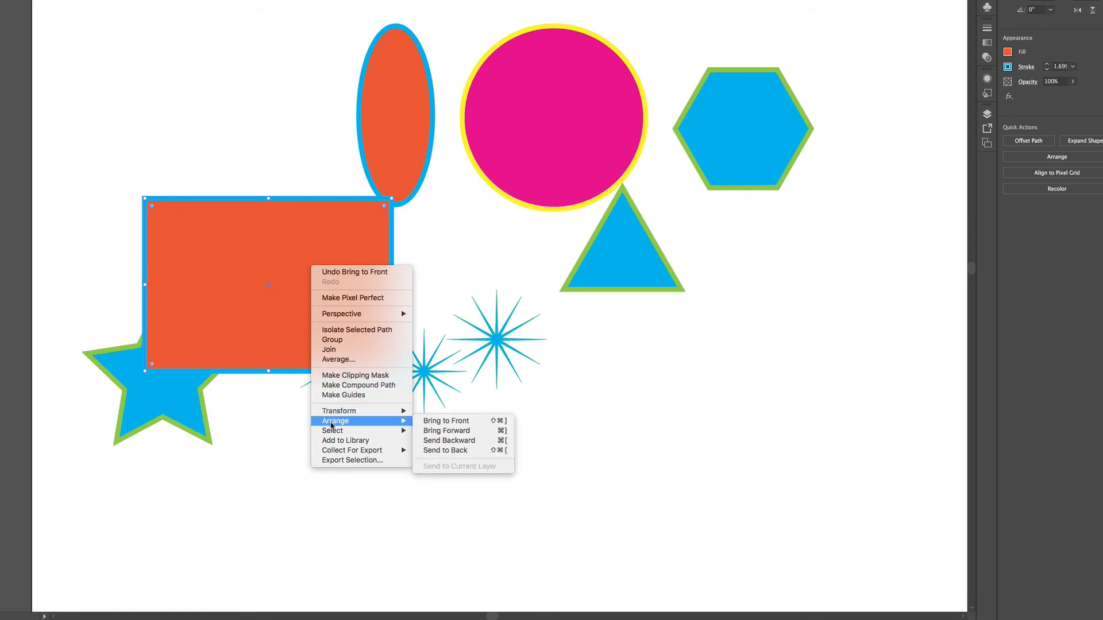
{"action": "left_click", "coordinate": [448, 441]}
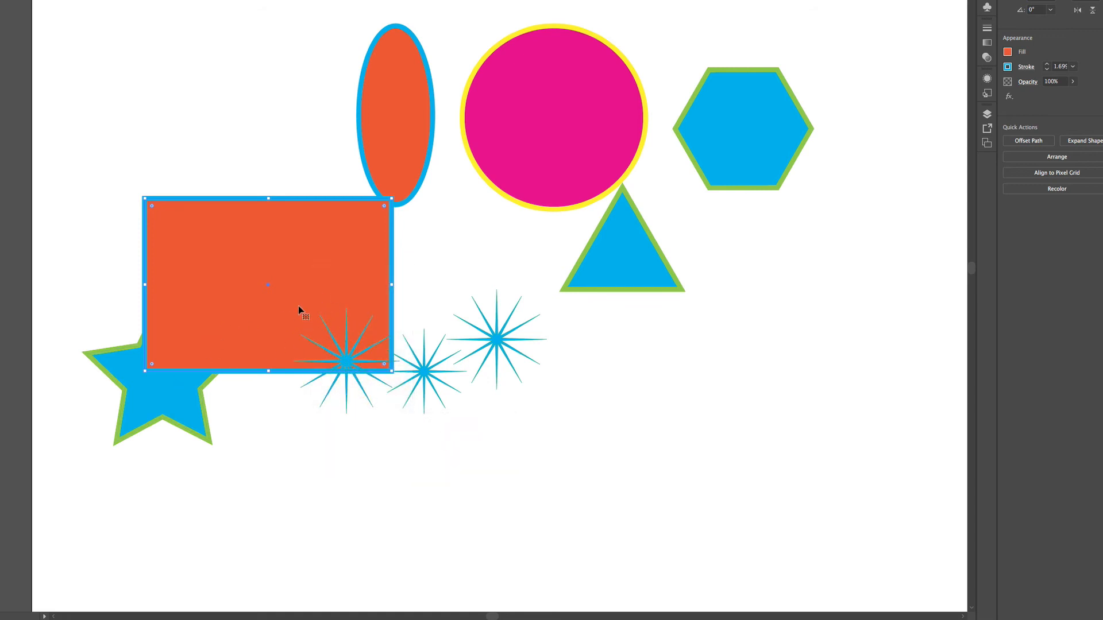
Step: Bring the rectangle forward one level and move it back beside the narrow ellipse, above the five-pointed star
{"action": "right_click", "coordinate": [304, 281]}
{"action": "mouse_move", "coordinate": [353, 442]}
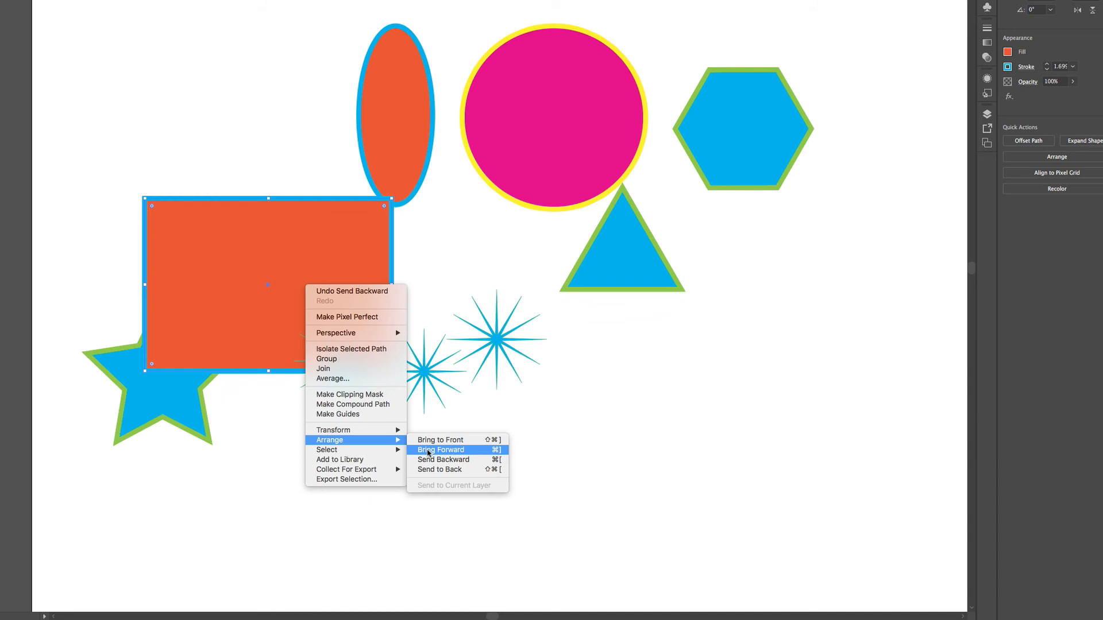
{"action": "left_click", "coordinate": [428, 451]}
{"action": "left_click_drag", "start_coordinate": [236, 227], "coordinate": [176, 59]}
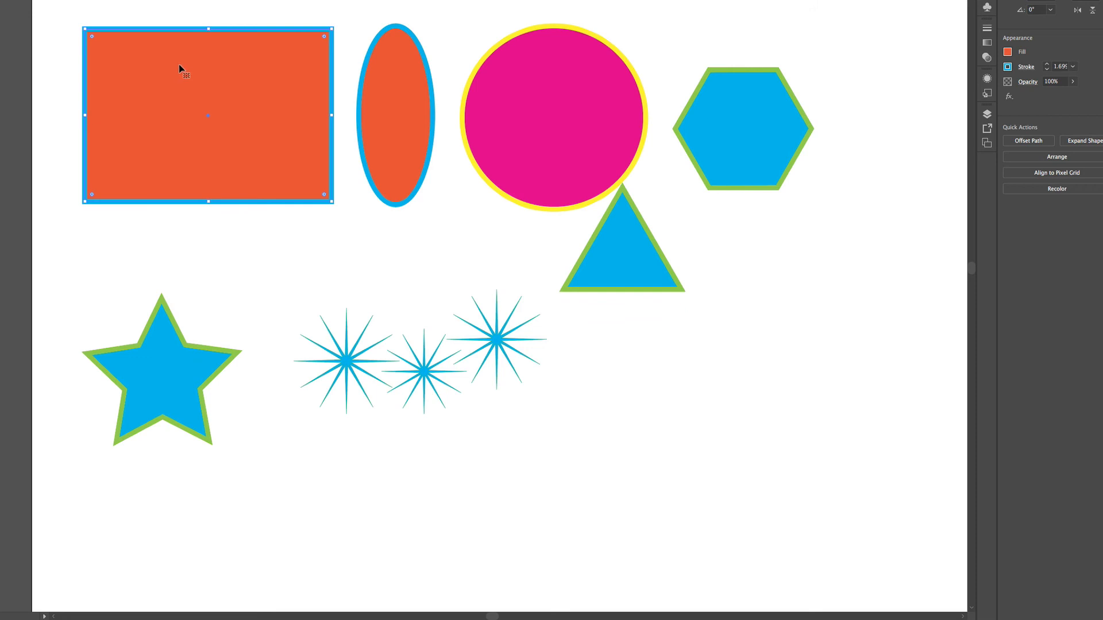
Step: Open the layers list as a floating window, expand Layer 1 and enlarge the window until every object's name is readable
{"action": "left_click", "coordinate": [988, 115]}
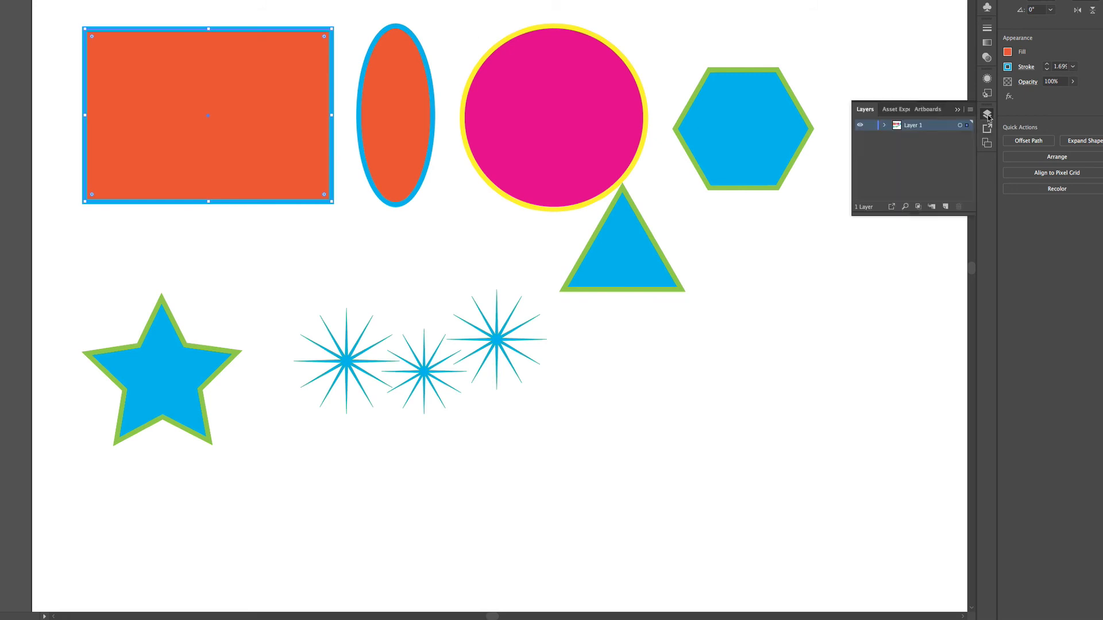
{"action": "left_click_drag", "start_coordinate": [864, 110], "coordinate": [691, 21]}
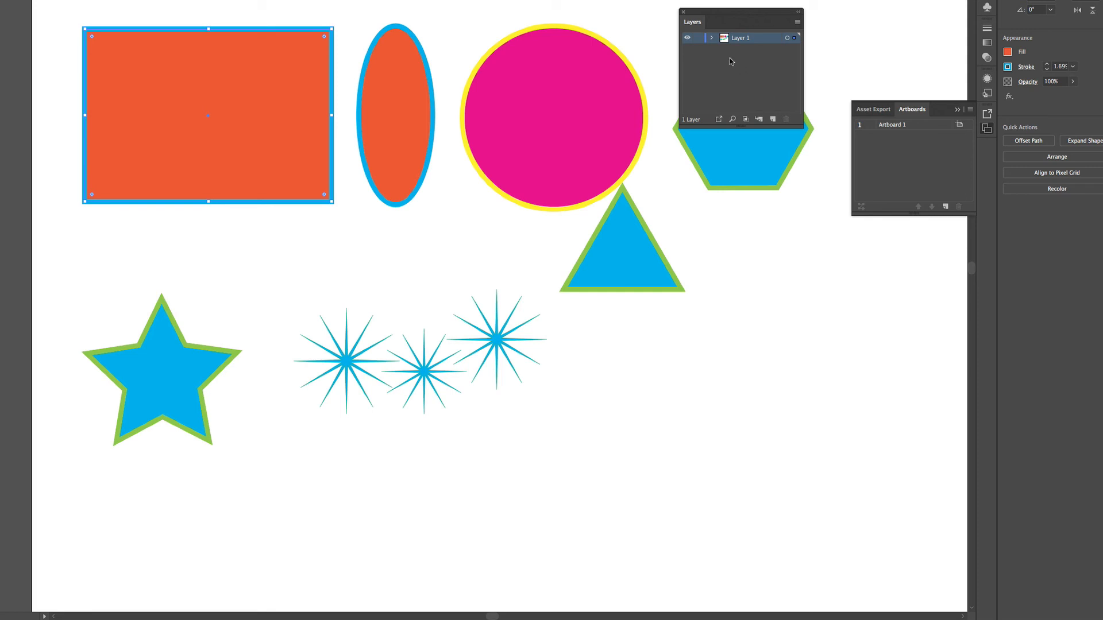
{"action": "left_click", "coordinate": [713, 39]}
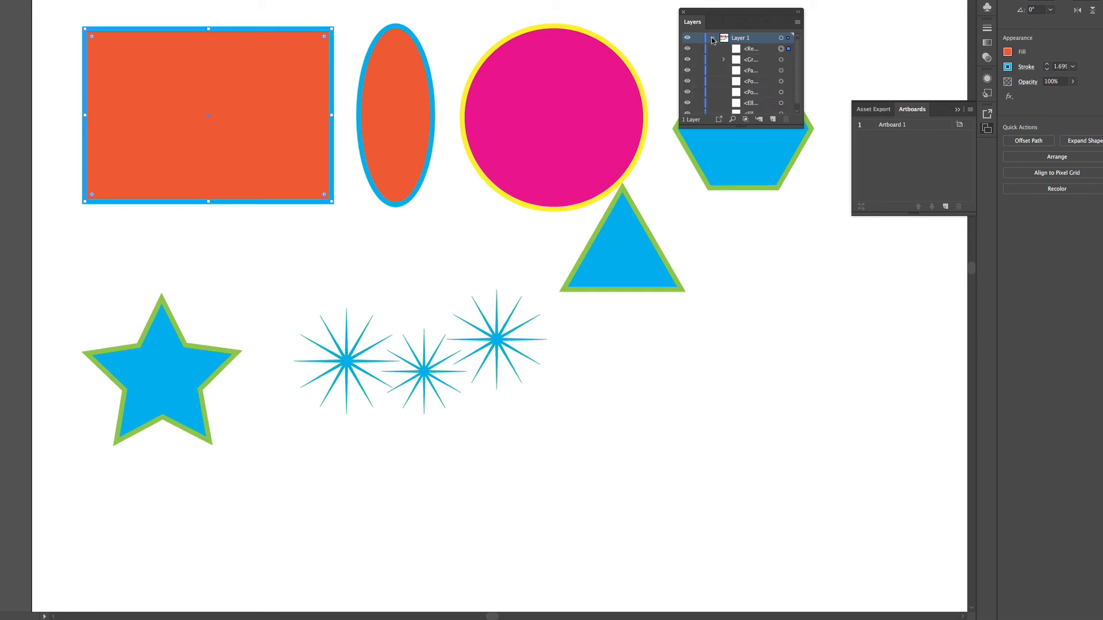
{"action": "left_click_drag", "start_coordinate": [800, 126], "coordinate": [885, 238]}
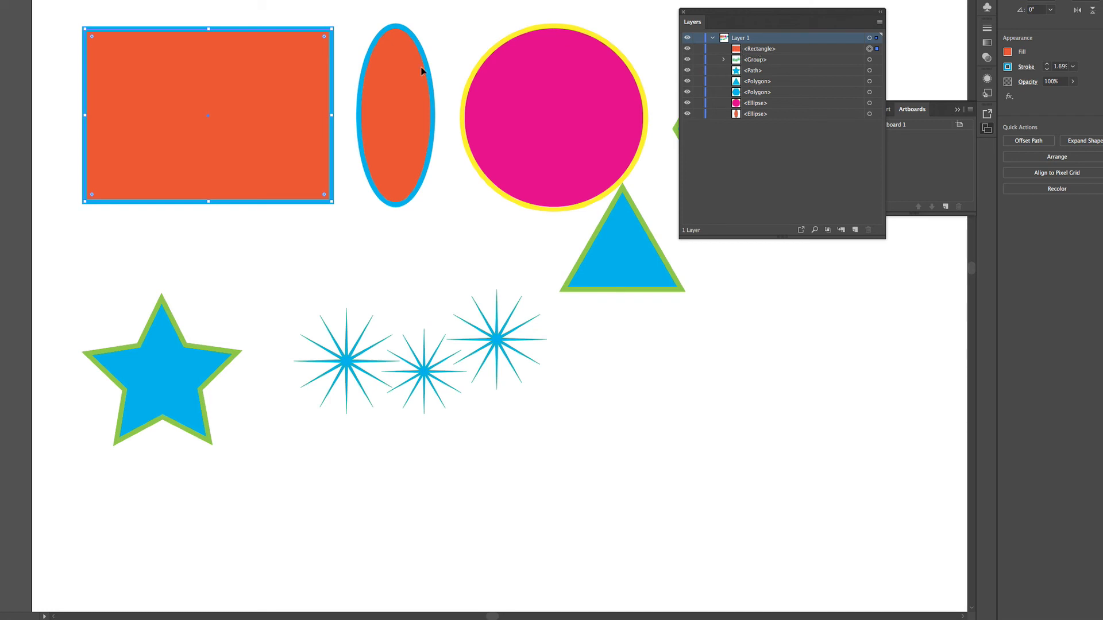
Step: Move the rectangle over the circle, triangle and star group, and place it at the bottom of Layer 1's stacking order through the layers list
{"action": "left_click_drag", "start_coordinate": [281, 78], "coordinate": [594, 211]}
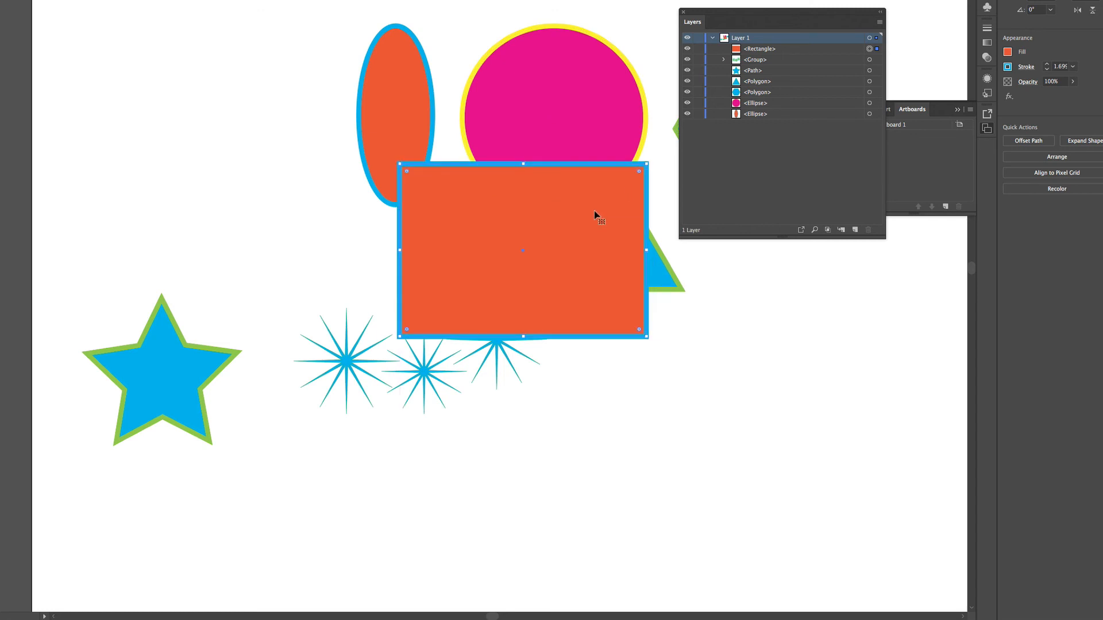
{"action": "right_click", "coordinate": [595, 213]}
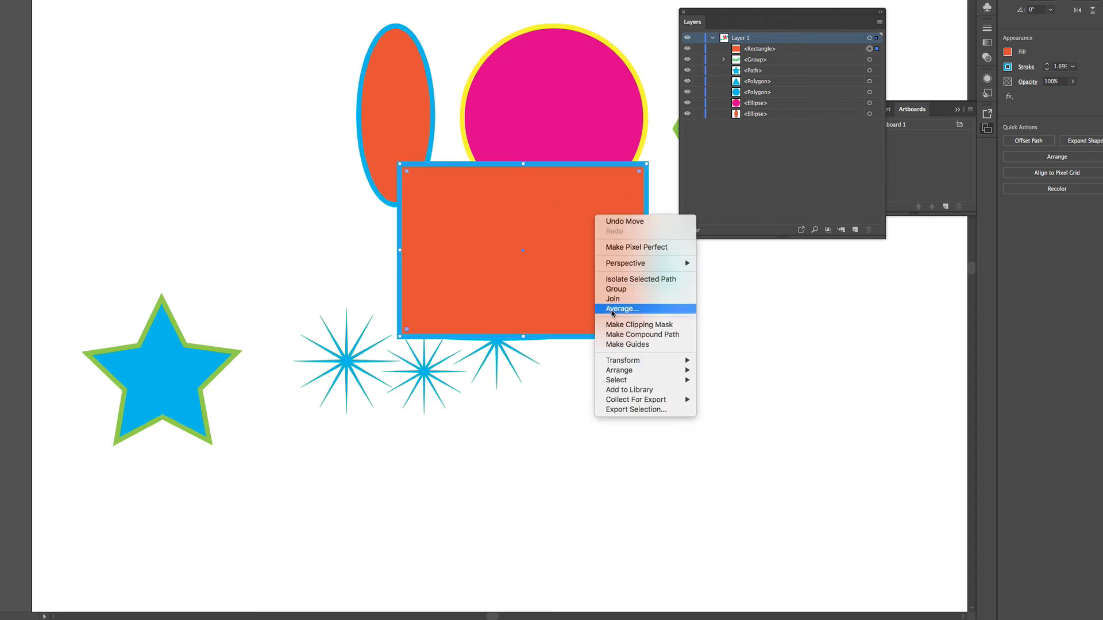
{"action": "left_click", "coordinate": [552, 226]}
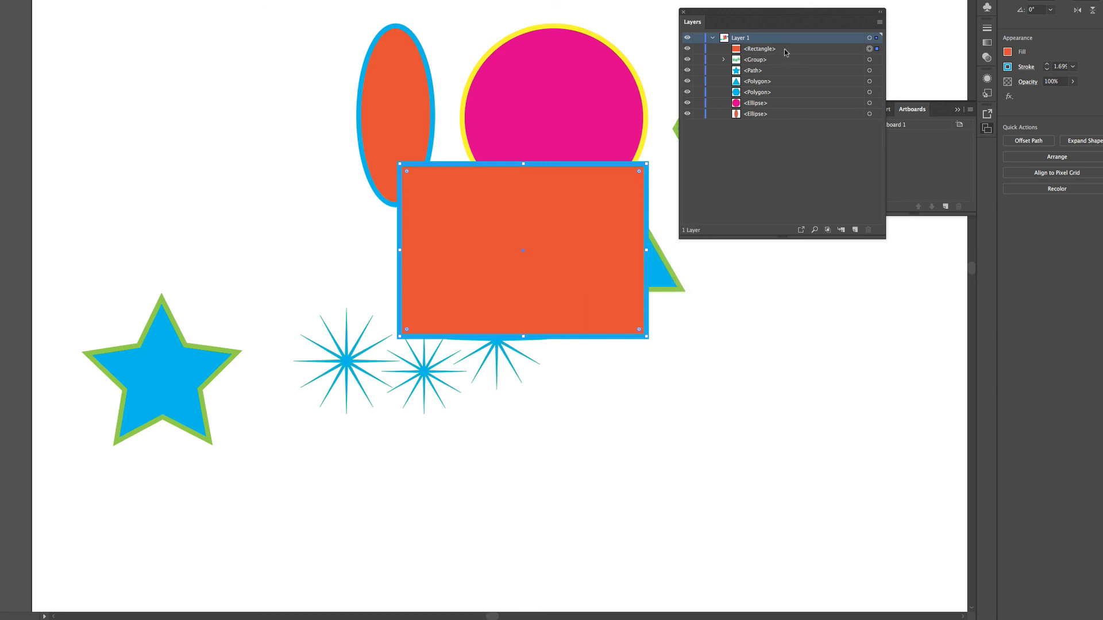
{"action": "left_click", "coordinate": [802, 50]}
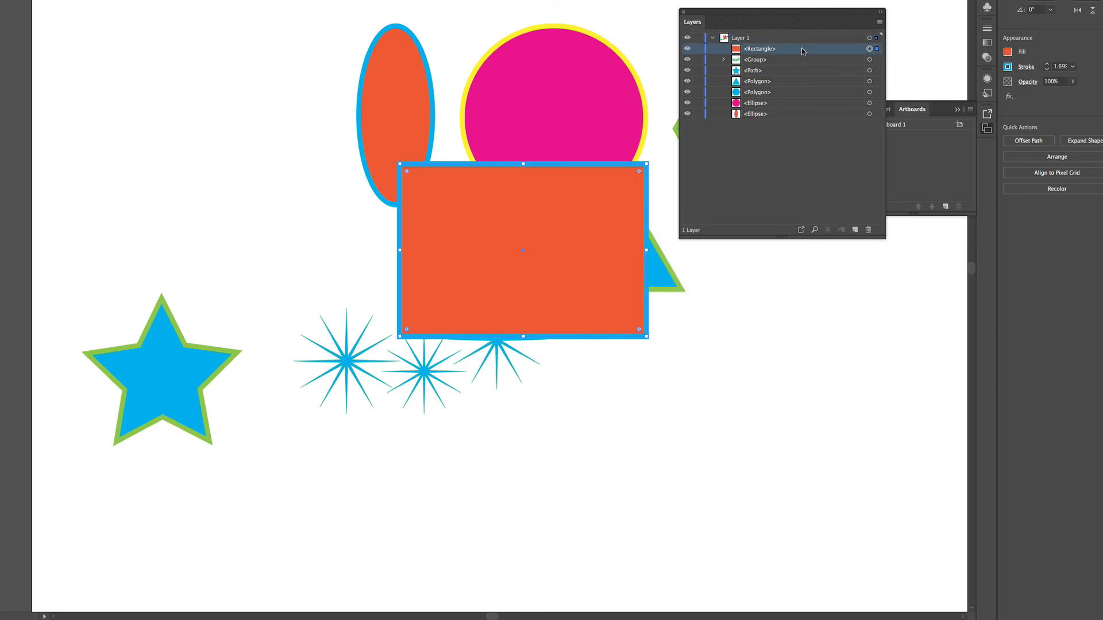
{"action": "left_click_drag", "start_coordinate": [803, 51], "coordinate": [795, 118]}
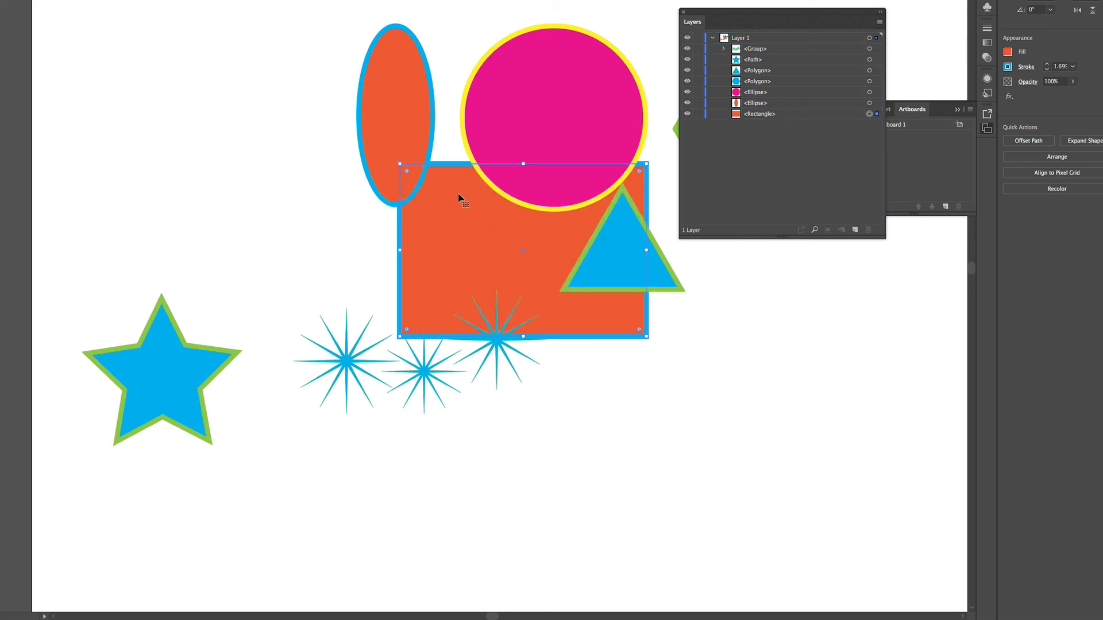
Step: Move the floating Layers window clear of the hexagon and return the rectangle to its place beside the narrow ellipse
{"action": "left_click", "coordinate": [789, 83]}
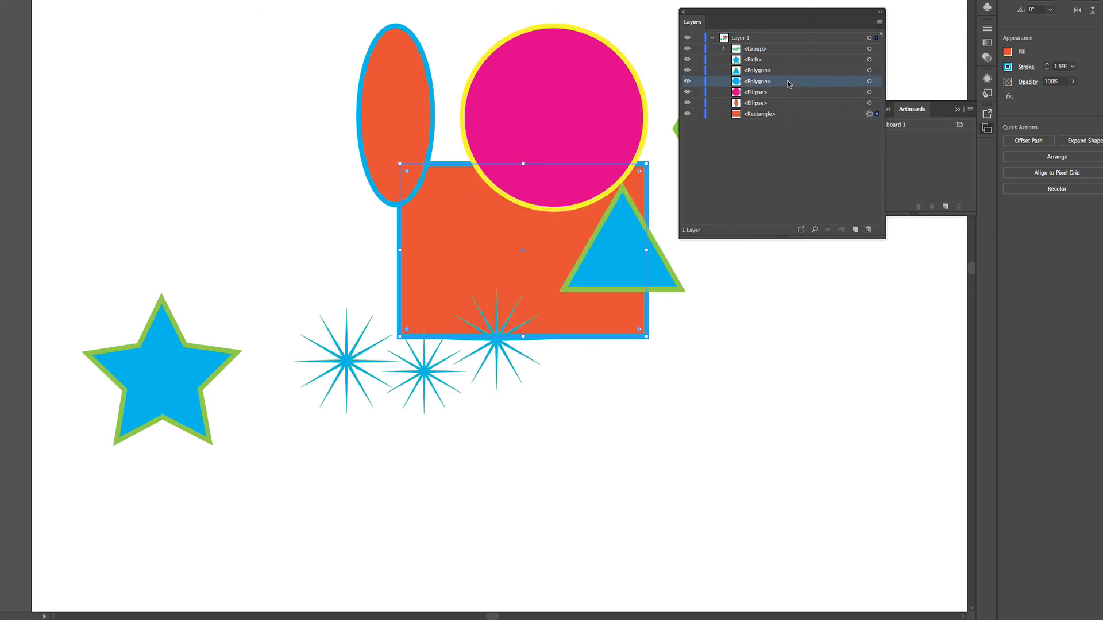
{"action": "left_click", "coordinate": [781, 71]}
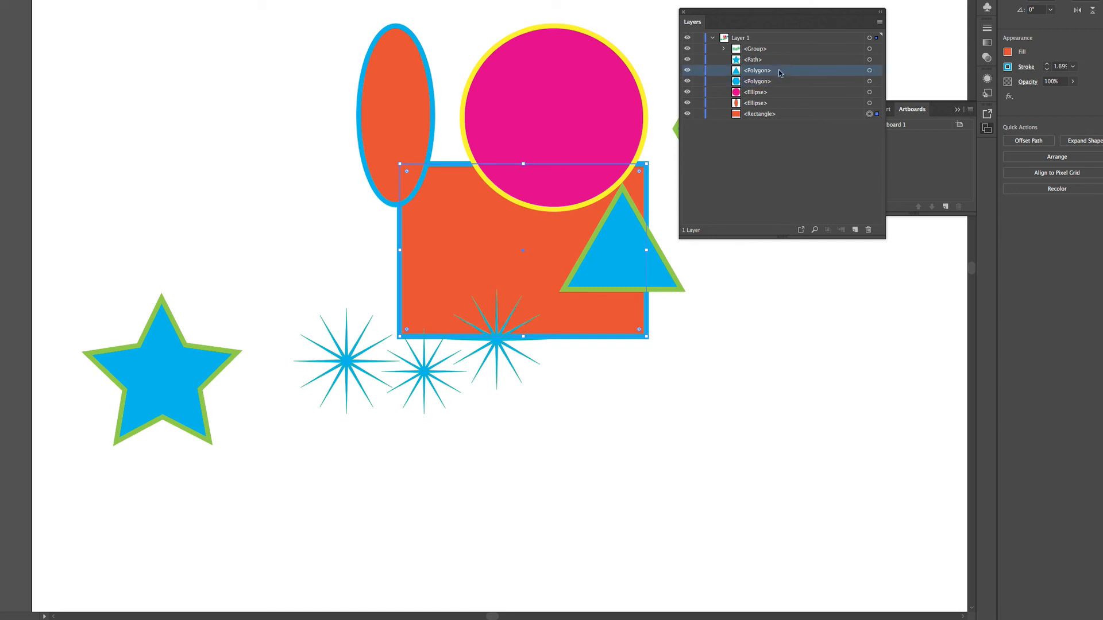
{"action": "mouse_move", "coordinate": [784, 73]}
{"action": "left_mouse_down"}
{"action": "mouse_move", "coordinate": [784, 122]}
{"action": "mouse_move", "coordinate": [773, 117]}
{"action": "mouse_move", "coordinate": [797, 73]}
{"action": "left_mouse_up"}
{"action": "left_click_drag", "start_coordinate": [797, 22], "coordinate": [870, 263]}
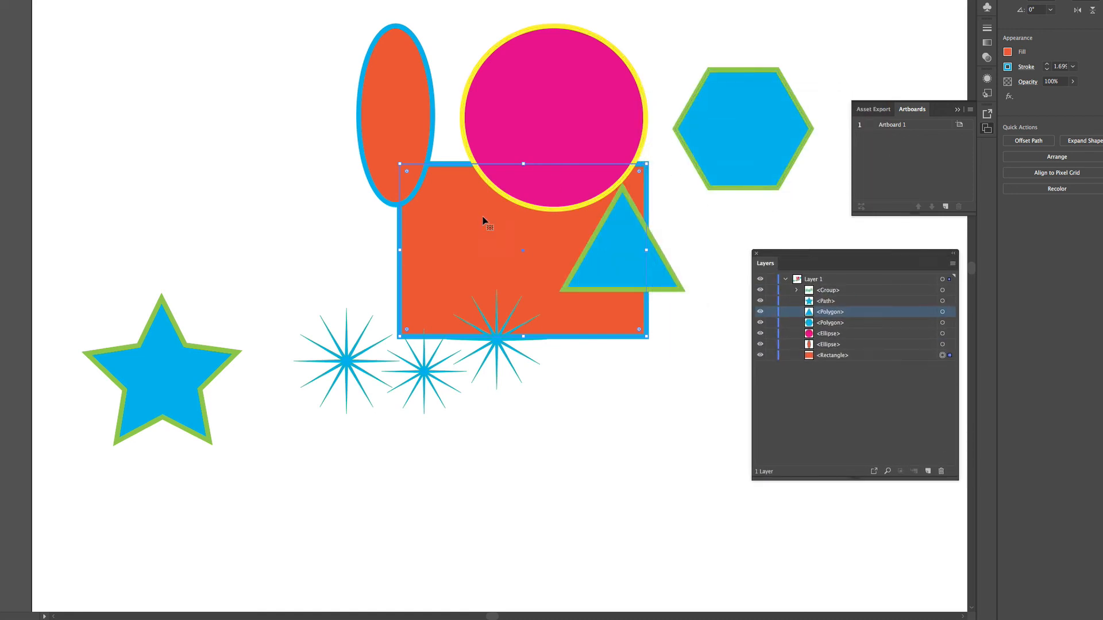
{"action": "left_click_drag", "start_coordinate": [483, 220], "coordinate": [147, 111]}
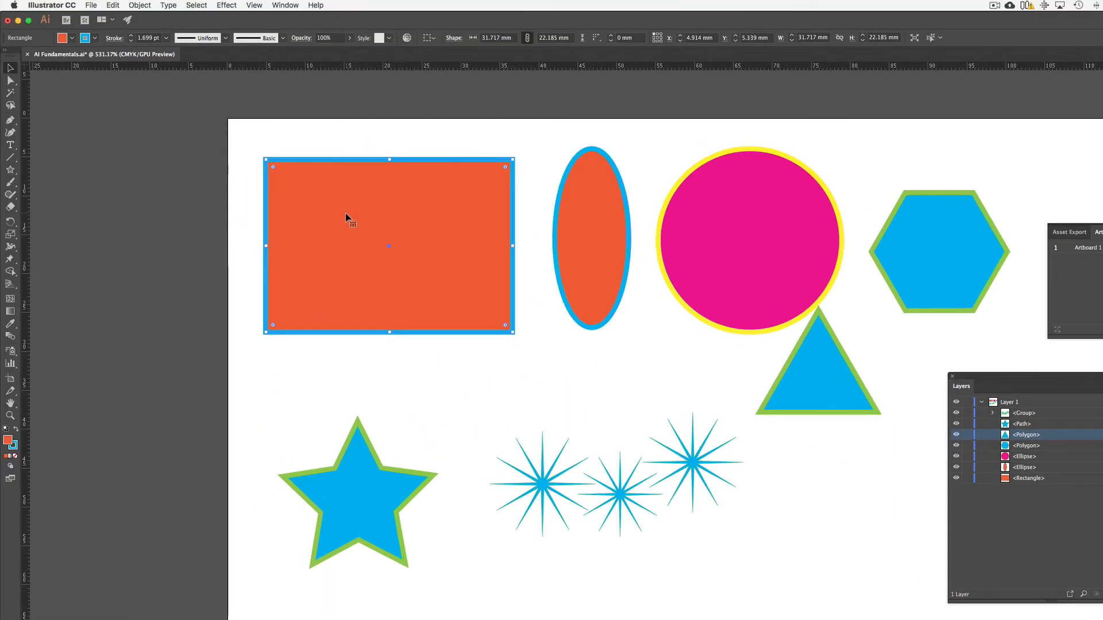
Step: Select all blue-filled shapes with the Magic Wand tool and change their fill to the light green that matches their stroke
{"action": "left_click", "coordinate": [10, 93]}
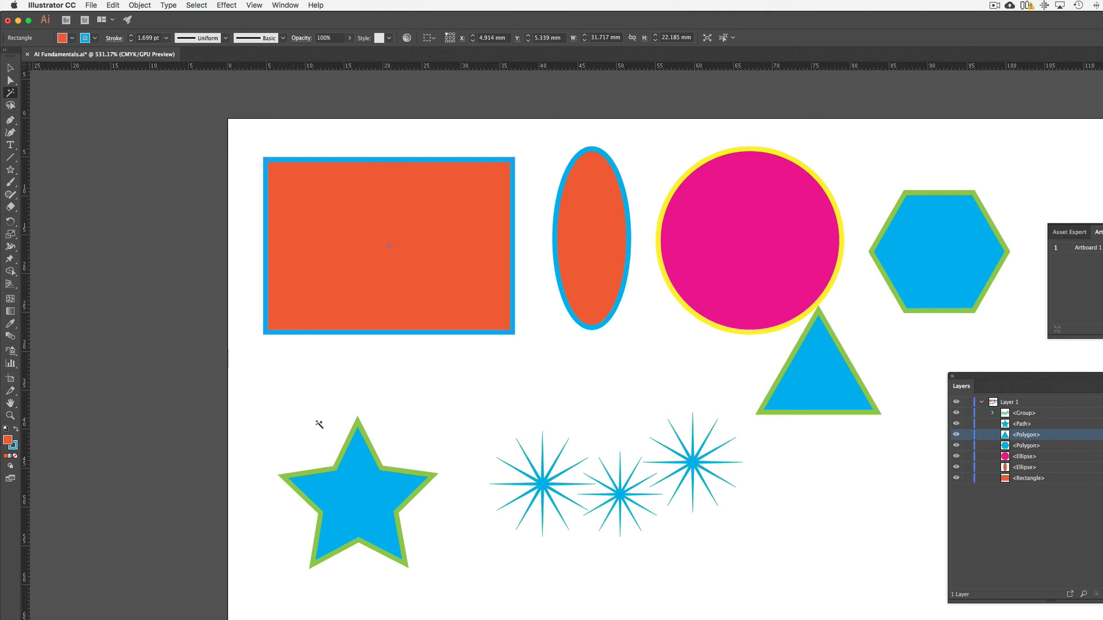
{"action": "left_click", "coordinate": [357, 484]}
{"action": "left_click", "coordinate": [358, 489]}
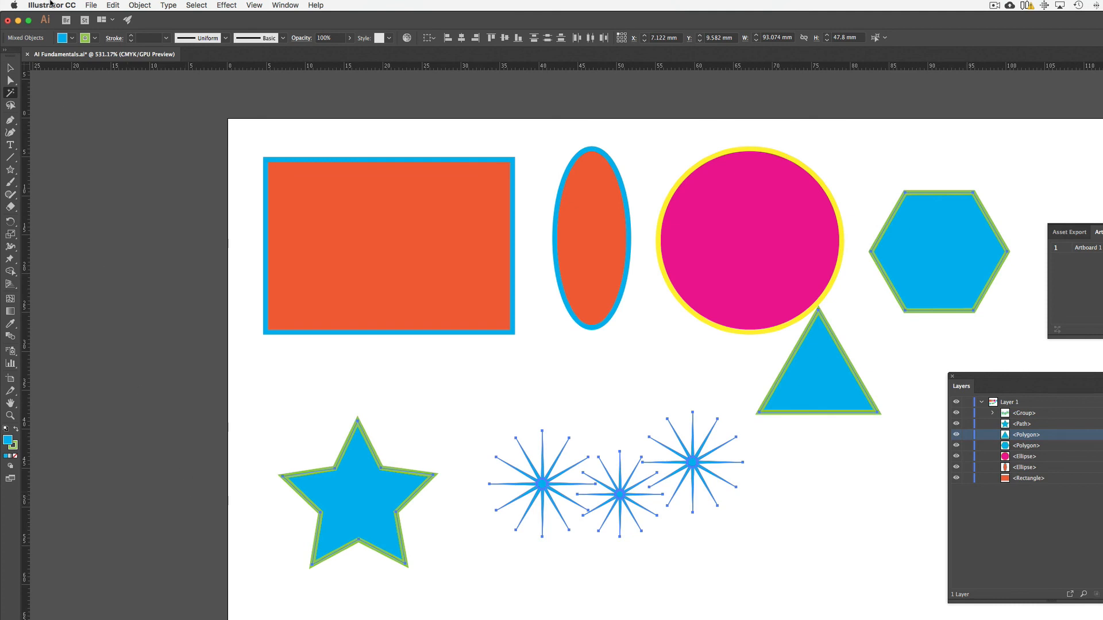
{"action": "key", "text": "super+h"}
{"action": "left_click", "coordinate": [71, 39]}
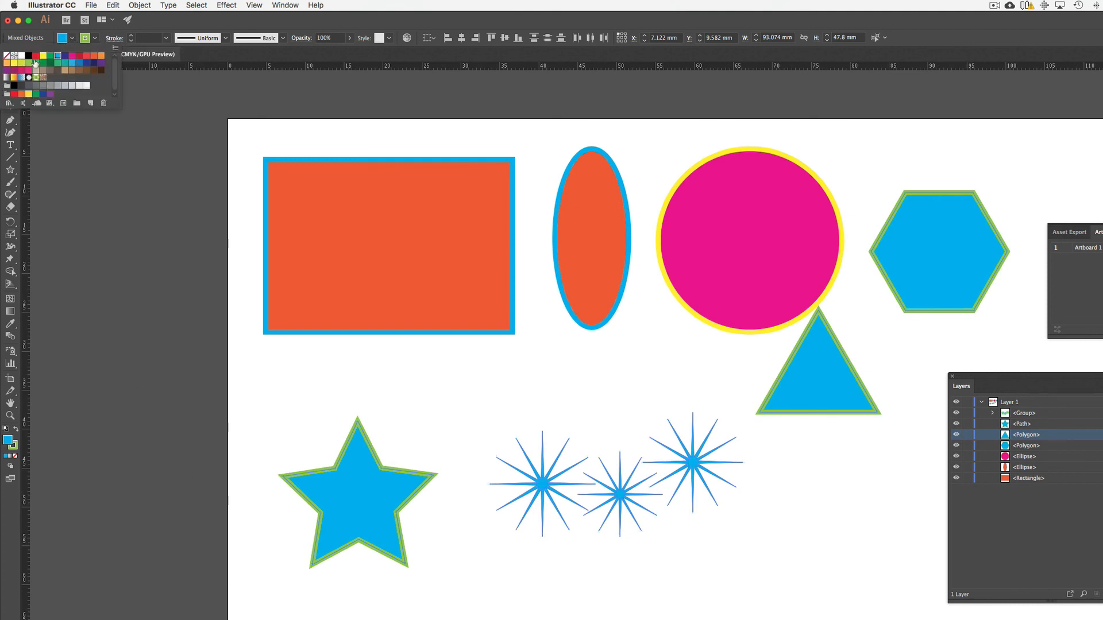
{"action": "left_click", "coordinate": [27, 64]}
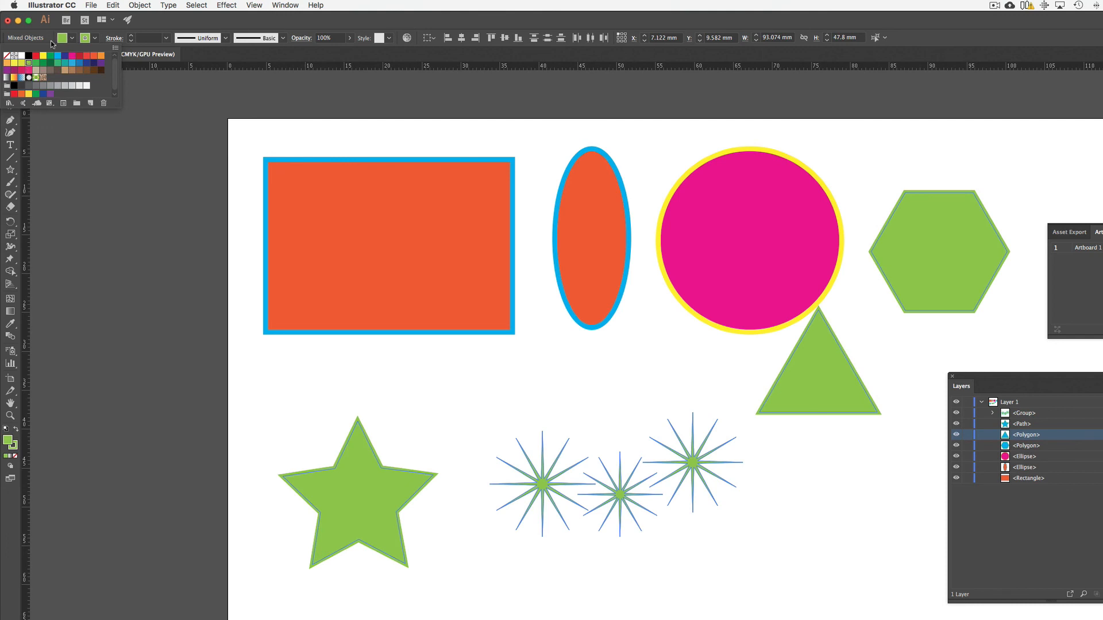
{"action": "left_click", "coordinate": [172, 25]}
{"action": "key", "text": "super+h"}
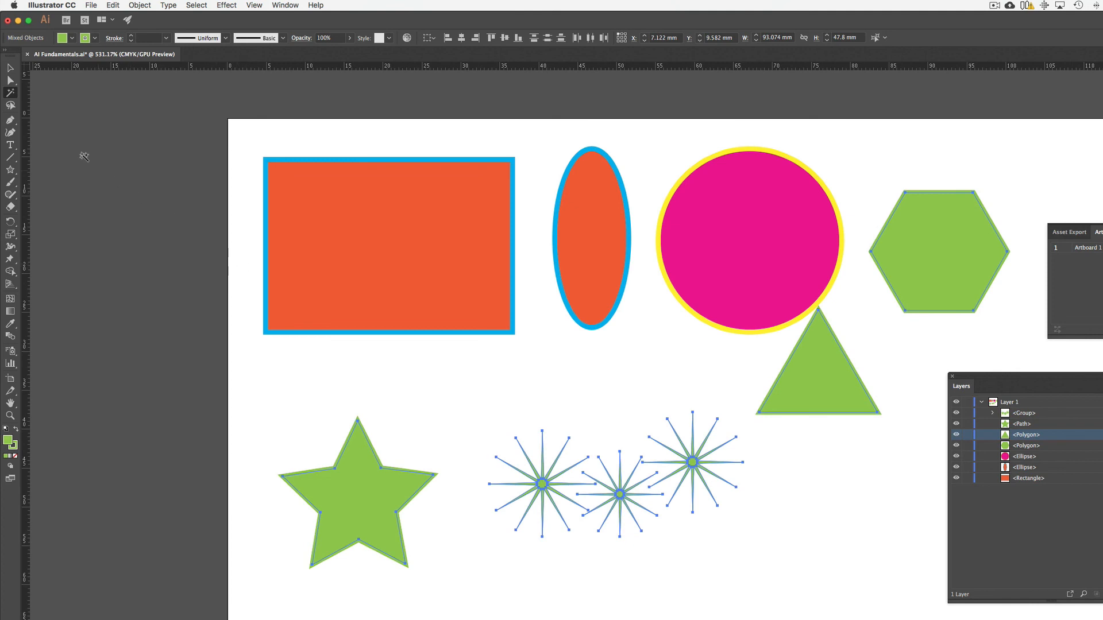
Step: With the Direct Selection tool, pull the rectangle's upper-right anchor point up and outward so the shape becomes an irregular quadrilateral
{"action": "left_click", "coordinate": [9, 81]}
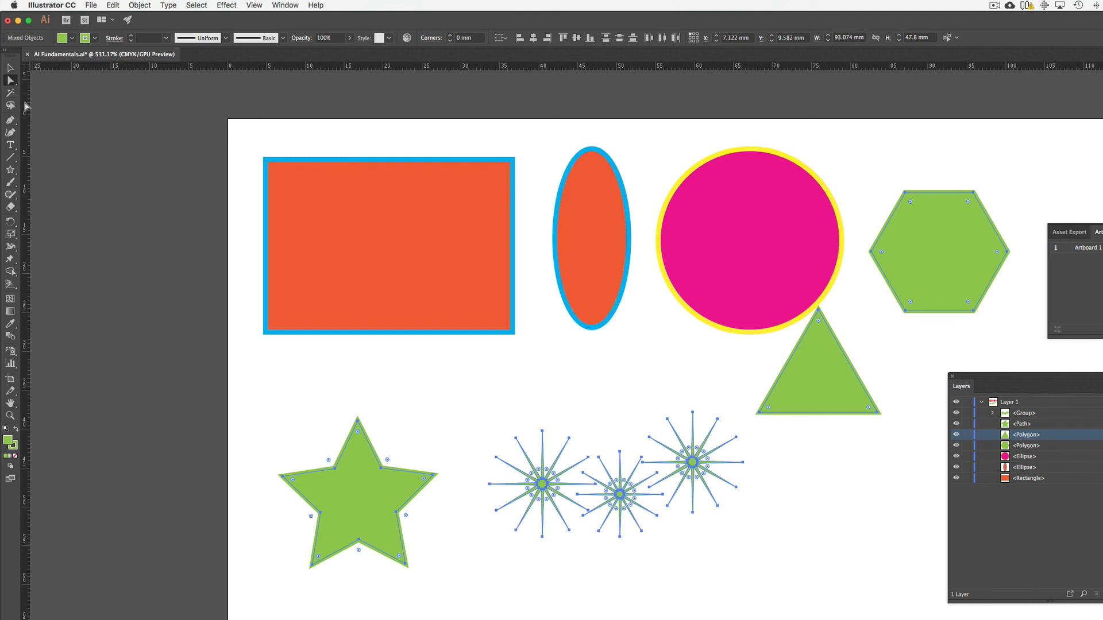
{"action": "left_click", "coordinate": [11, 107]}
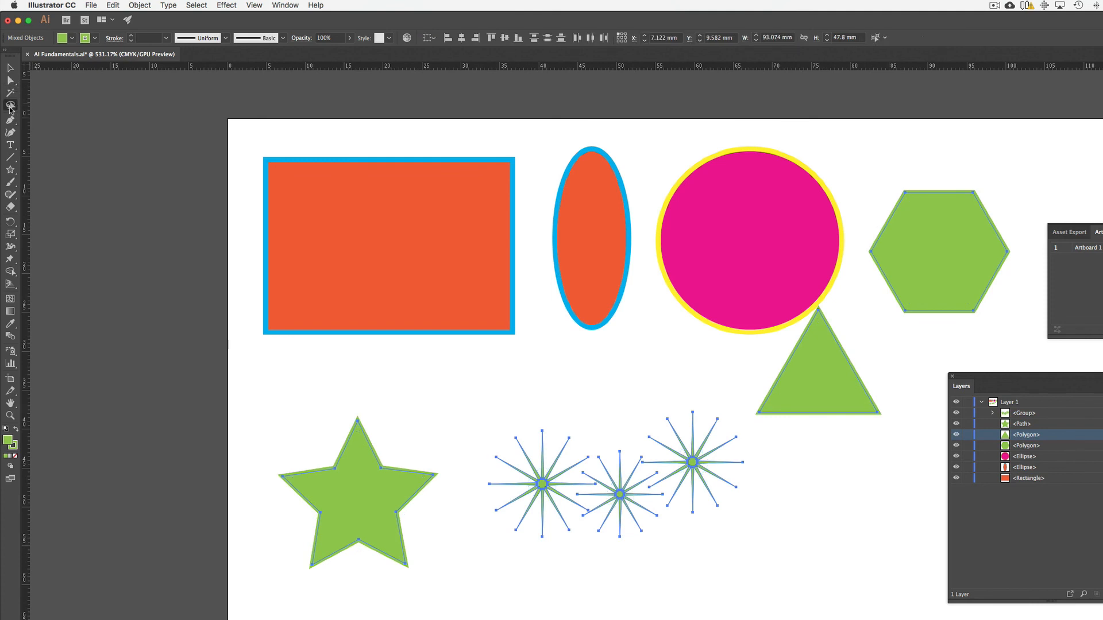
{"action": "left_click", "coordinate": [11, 83]}
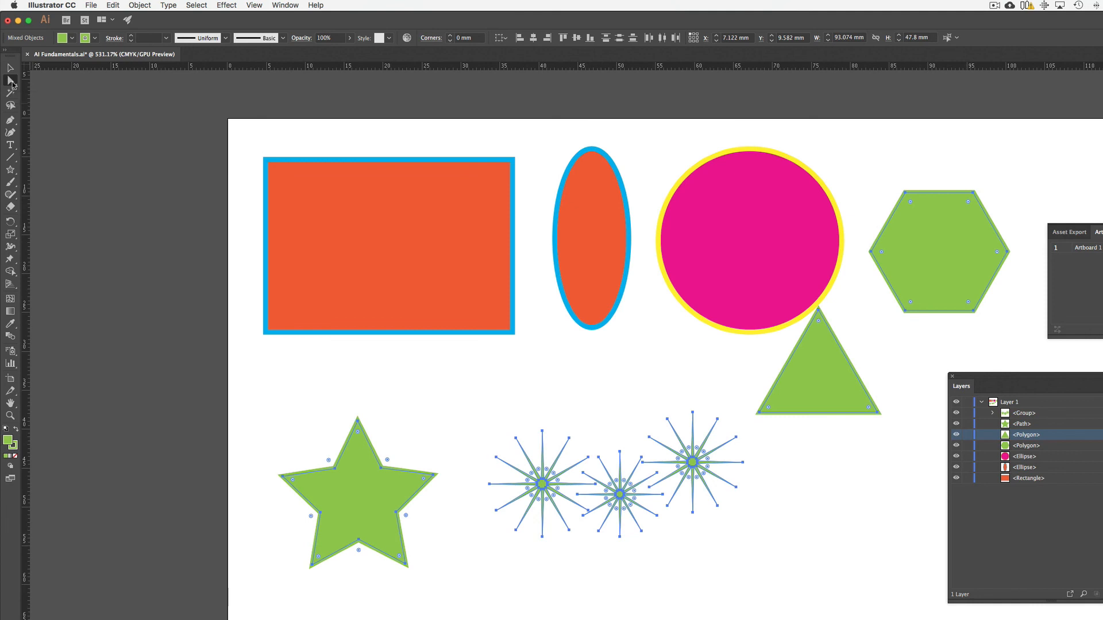
{"action": "left_click", "coordinate": [510, 162]}
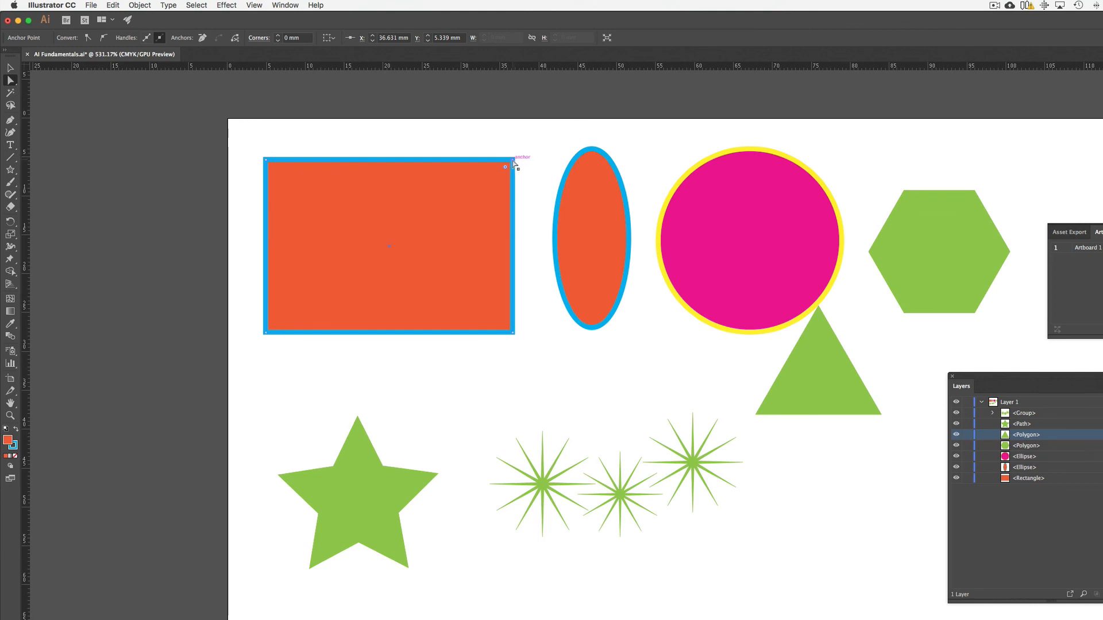
{"action": "left_click", "coordinate": [513, 163]}
{"action": "key", "text": "super+plus"}
{"action": "key", "text": "super+plus"}
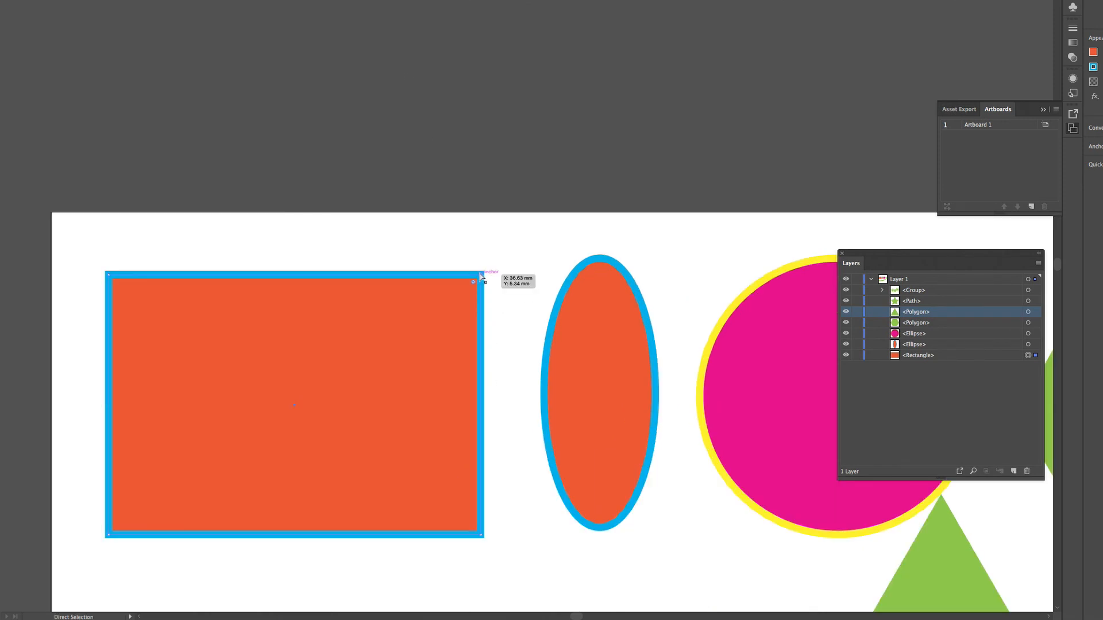
{"action": "left_click_drag", "start_coordinate": [481, 275], "coordinate": [550, 227]}
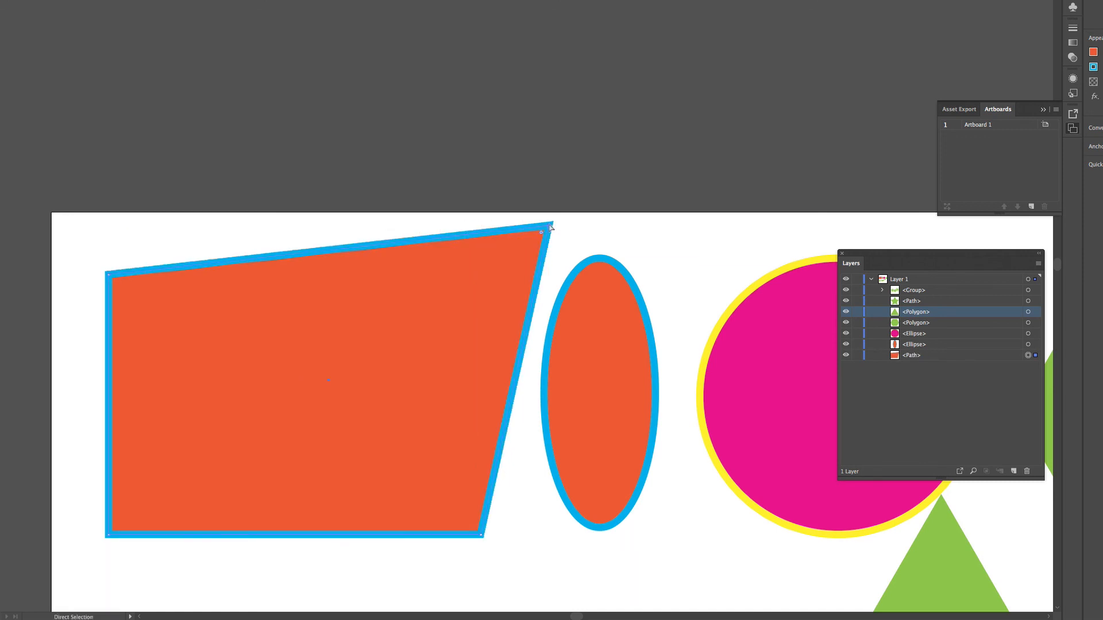
Step: Stretch one upper-left spike of the leftmost grouped star outward by moving its tip anchor point up and to the left
{"action": "scroll", "coordinate": [453, 411], "scroll_direction": "down", "scroll_amount": 5}
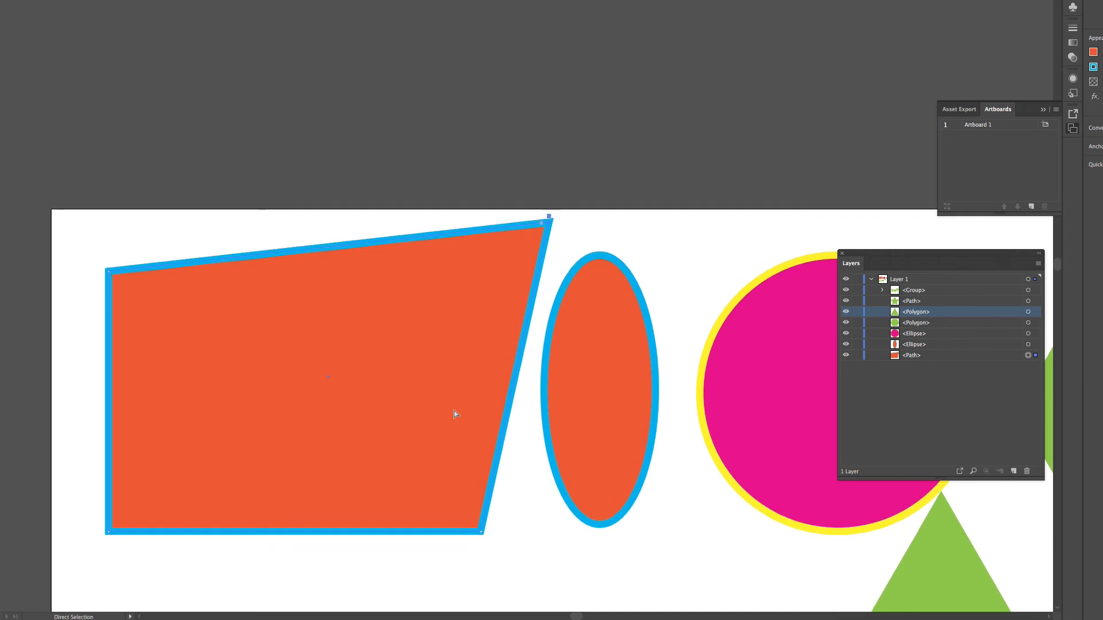
{"action": "scroll", "coordinate": [456, 411], "scroll_direction": "down", "scroll_amount": 6}
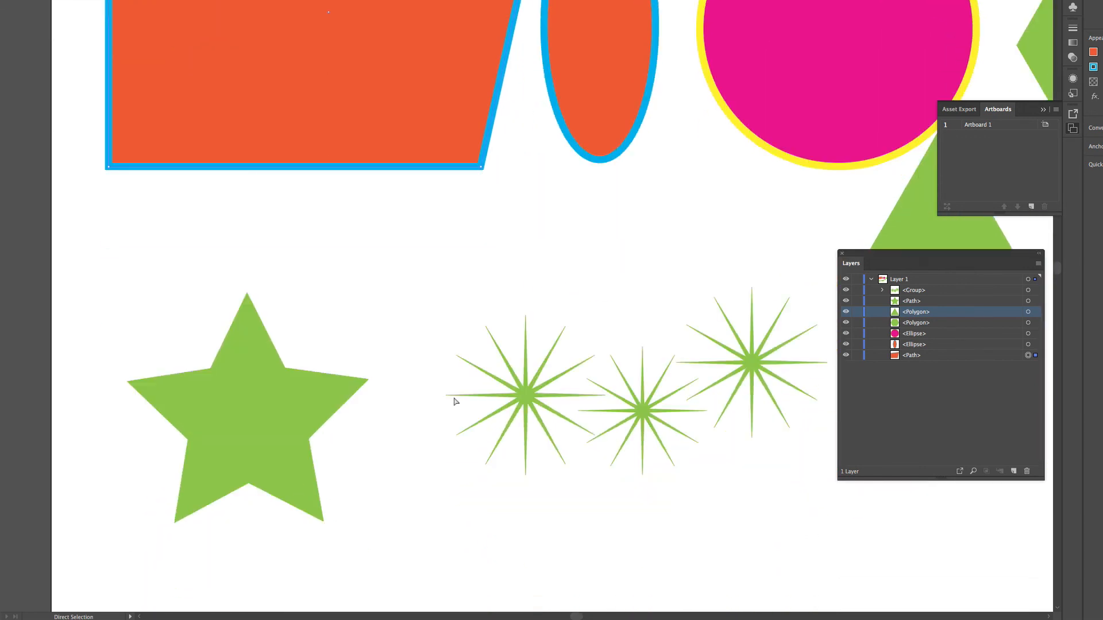
{"action": "left_click", "coordinate": [486, 326]}
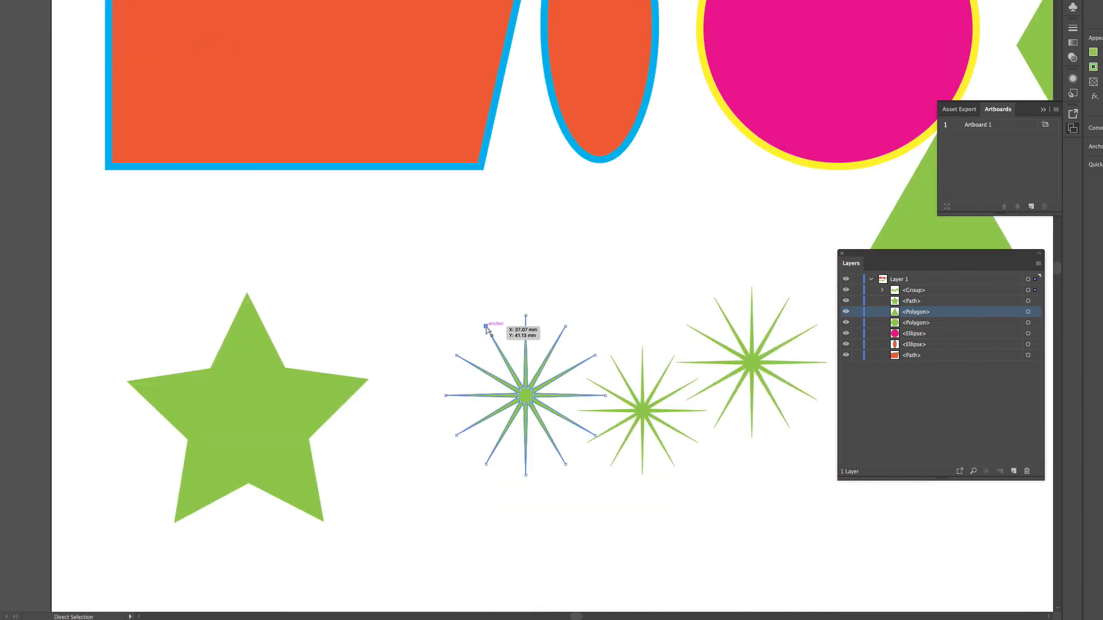
{"action": "left_click_drag", "start_coordinate": [486, 326], "coordinate": [452, 272]}
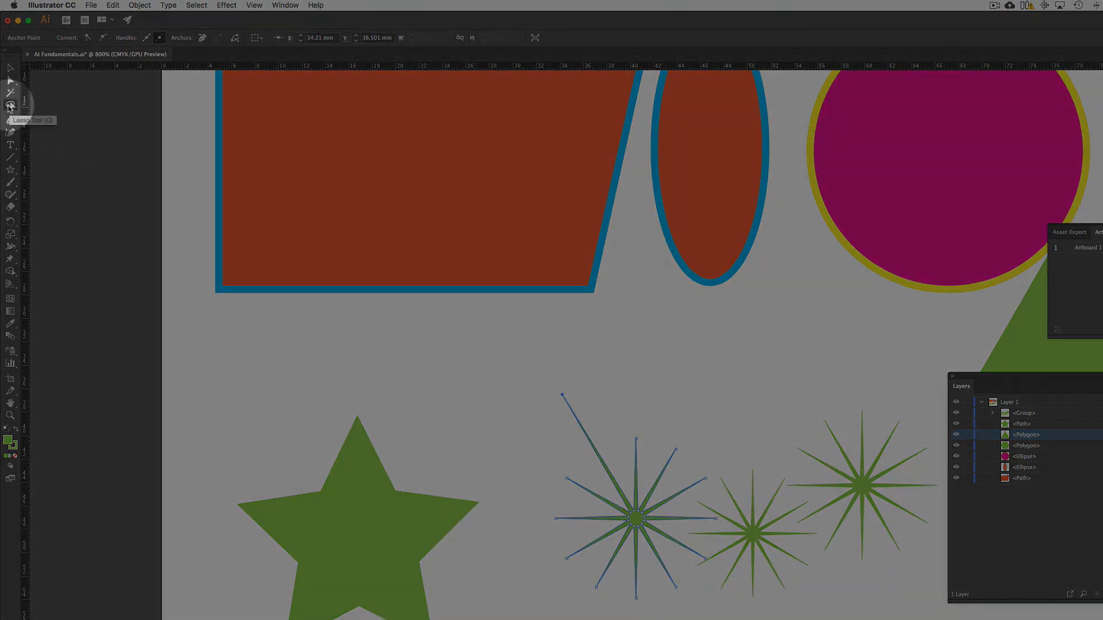
Step: Lasso the three upper-right spike tips of the leftmost grouped star, stretch them outward together, and fit the artboard in view
{"action": "left_click", "coordinate": [10, 106]}
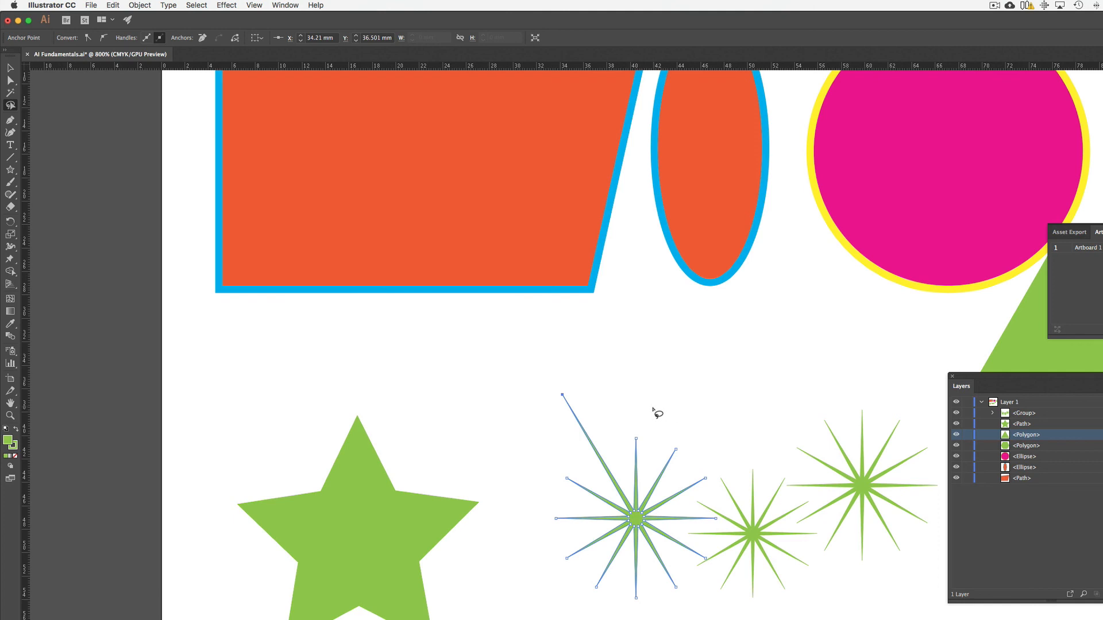
{"action": "mouse_move", "coordinate": [643, 407]}
{"action": "left_mouse_down"}
{"action": "mouse_move", "coordinate": [621, 422]}
{"action": "mouse_move", "coordinate": [629, 455]}
{"action": "mouse_move", "coordinate": [708, 488]}
{"action": "mouse_move", "coordinate": [715, 476]}
{"action": "mouse_move", "coordinate": [700, 448]}
{"action": "mouse_move", "coordinate": [642, 406]}
{"action": "left_mouse_up"}
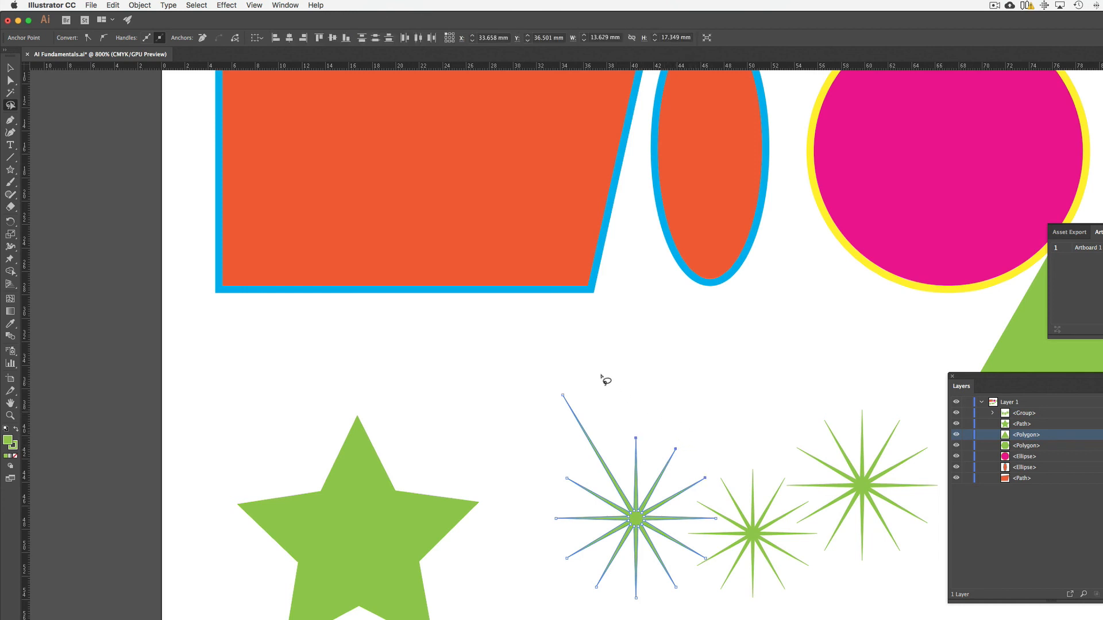
{"action": "left_click", "coordinate": [11, 80]}
{"action": "left_click_drag", "start_coordinate": [682, 453], "coordinate": [728, 393]}
{"action": "left_click", "coordinate": [10, 105]}
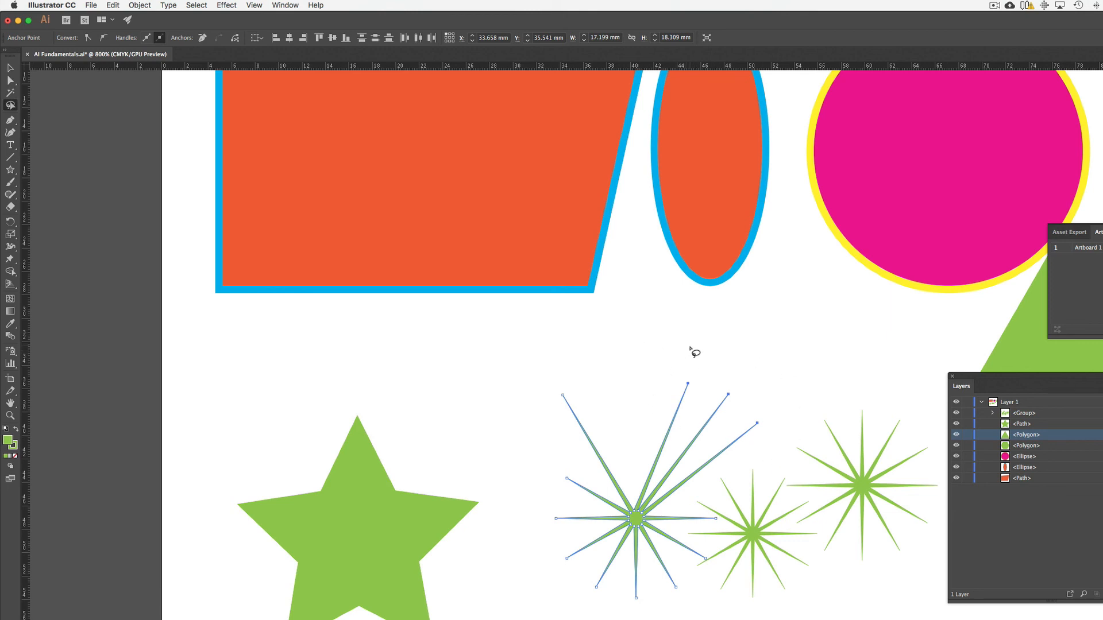
{"action": "key", "text": "super+0"}
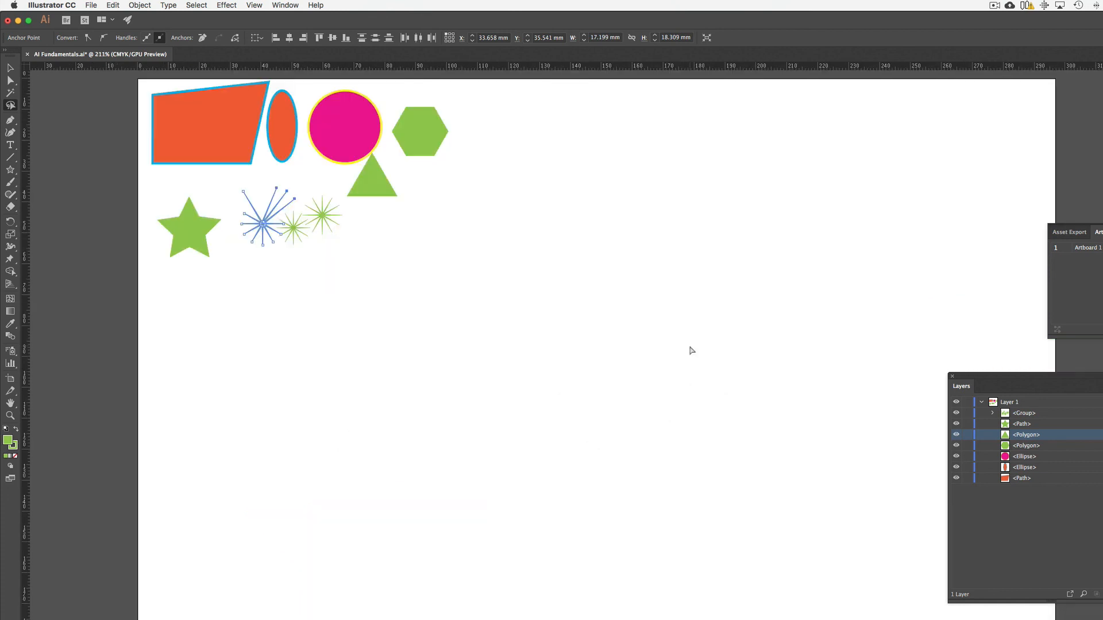